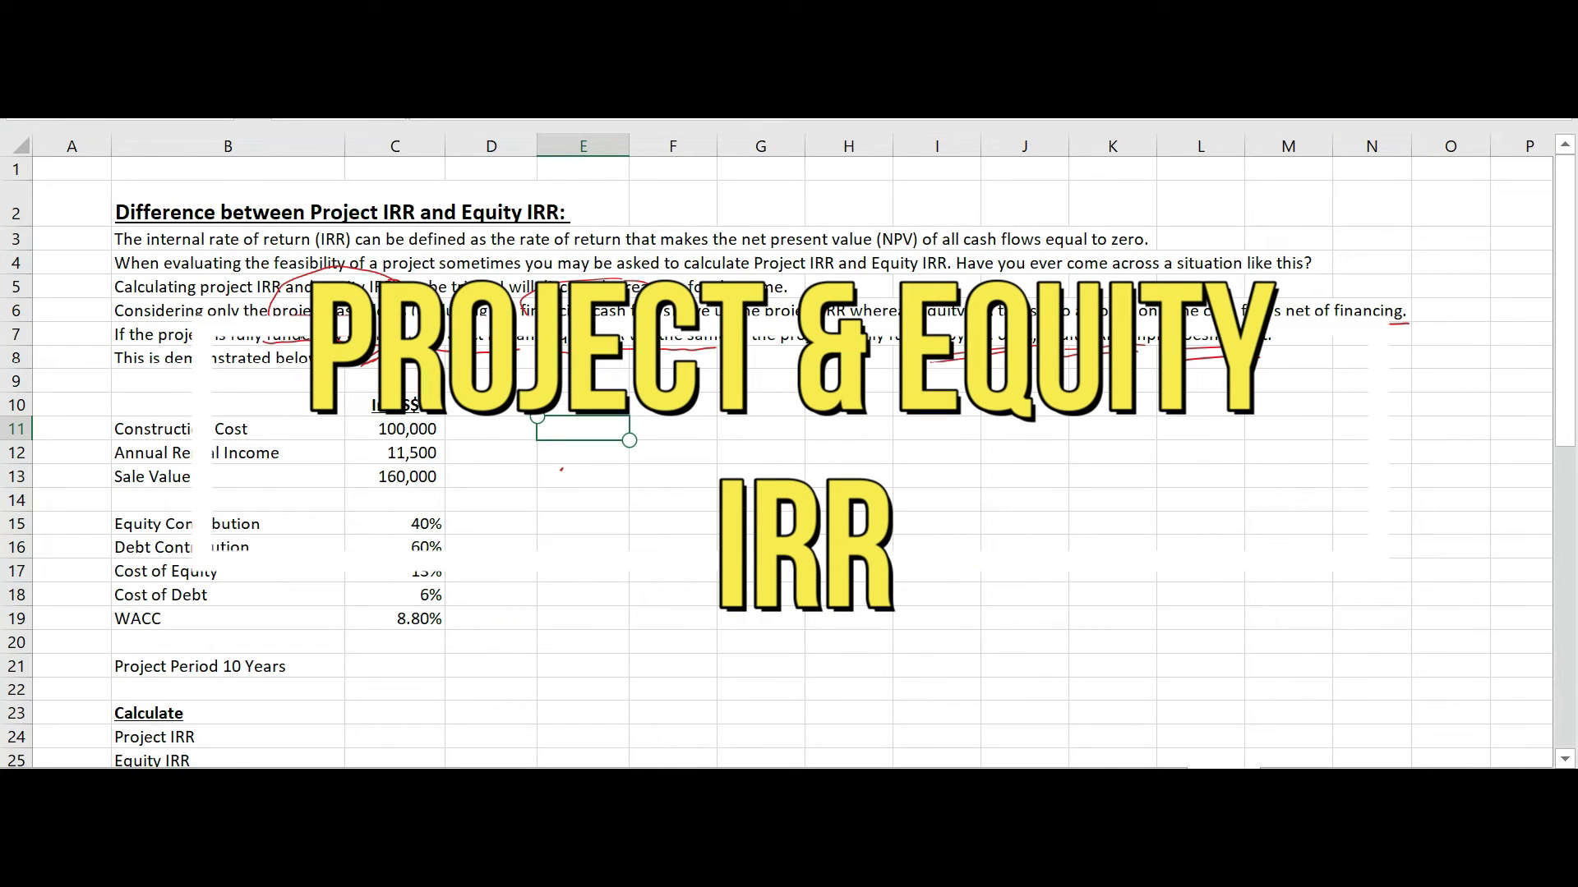
Enter the Year 0 construction cost in C28 of the Project Cash Flows table as a negative outflow with =-C11
scroll(301, 337, "down", 2)
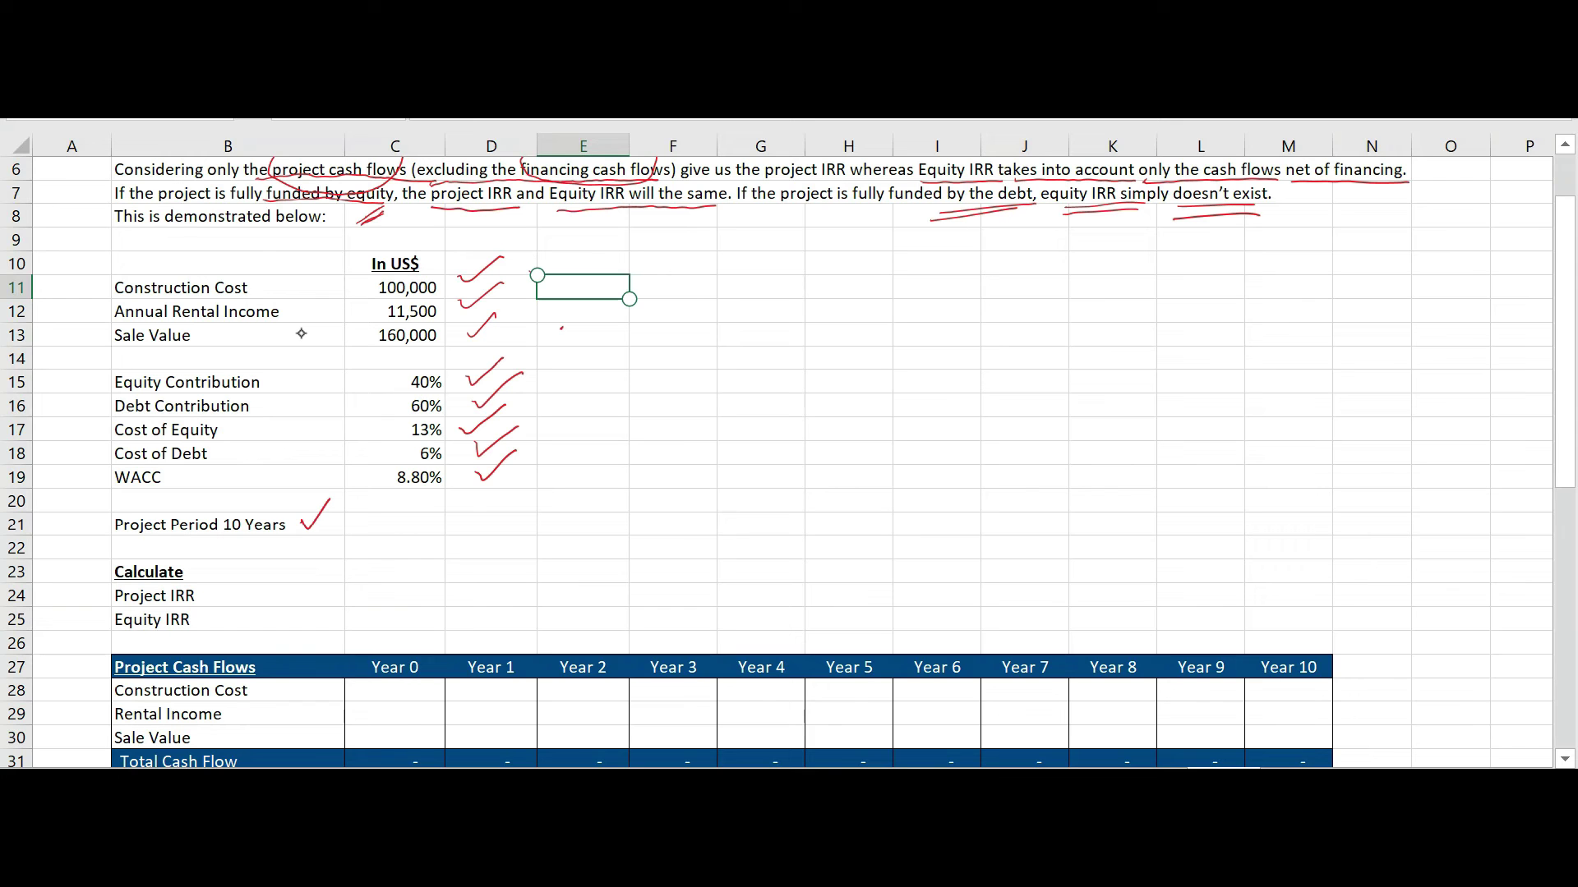
scroll(777, 462, "down", 2)
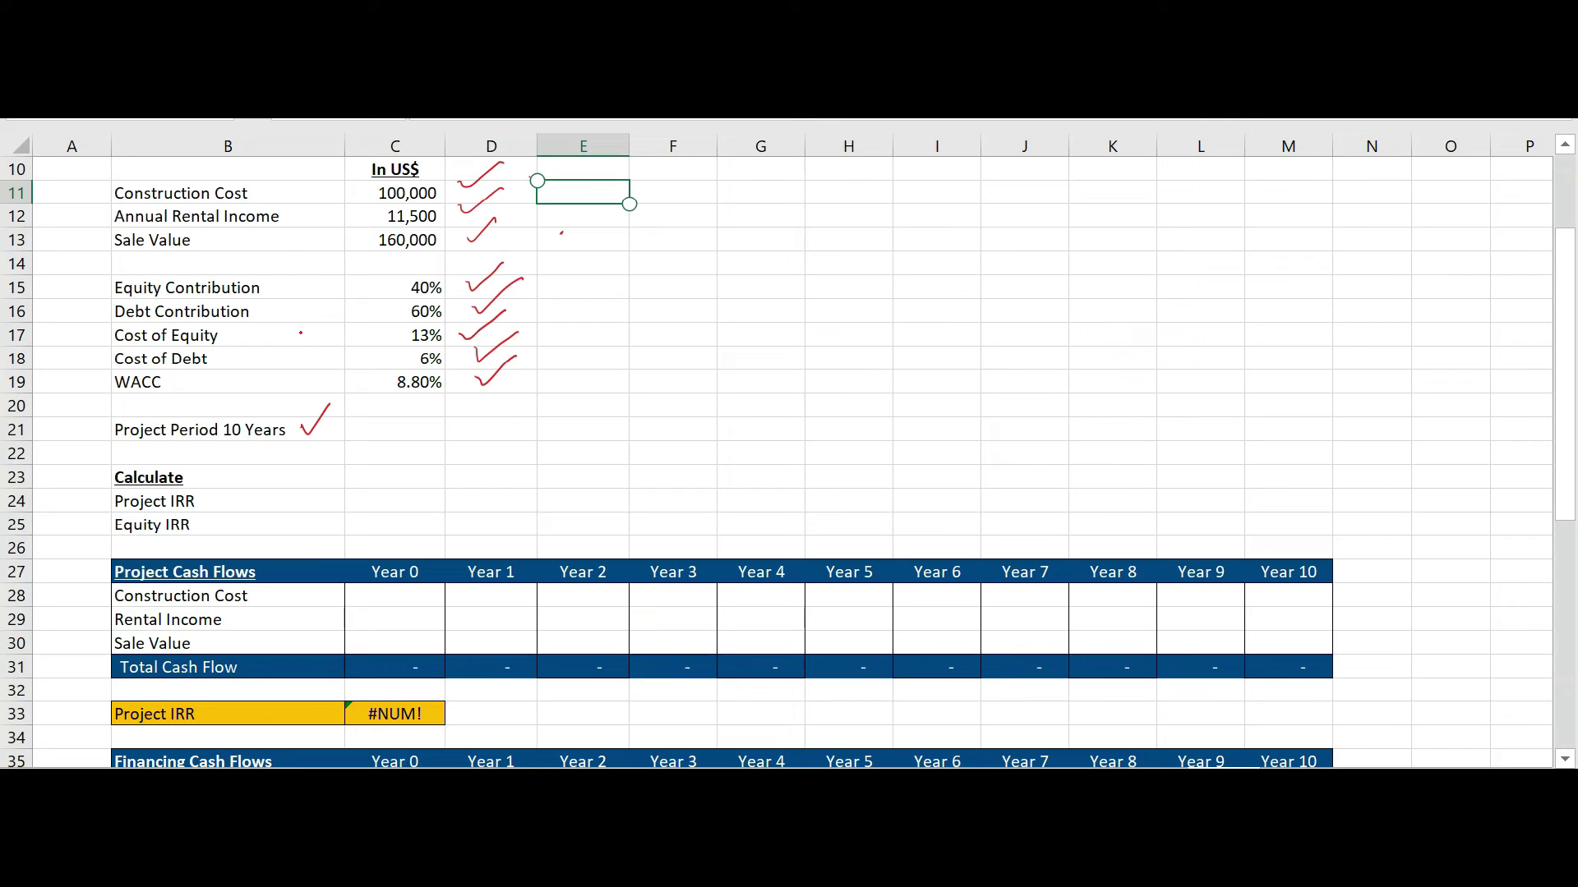
left_click(246, 599)
left_click(404, 601)
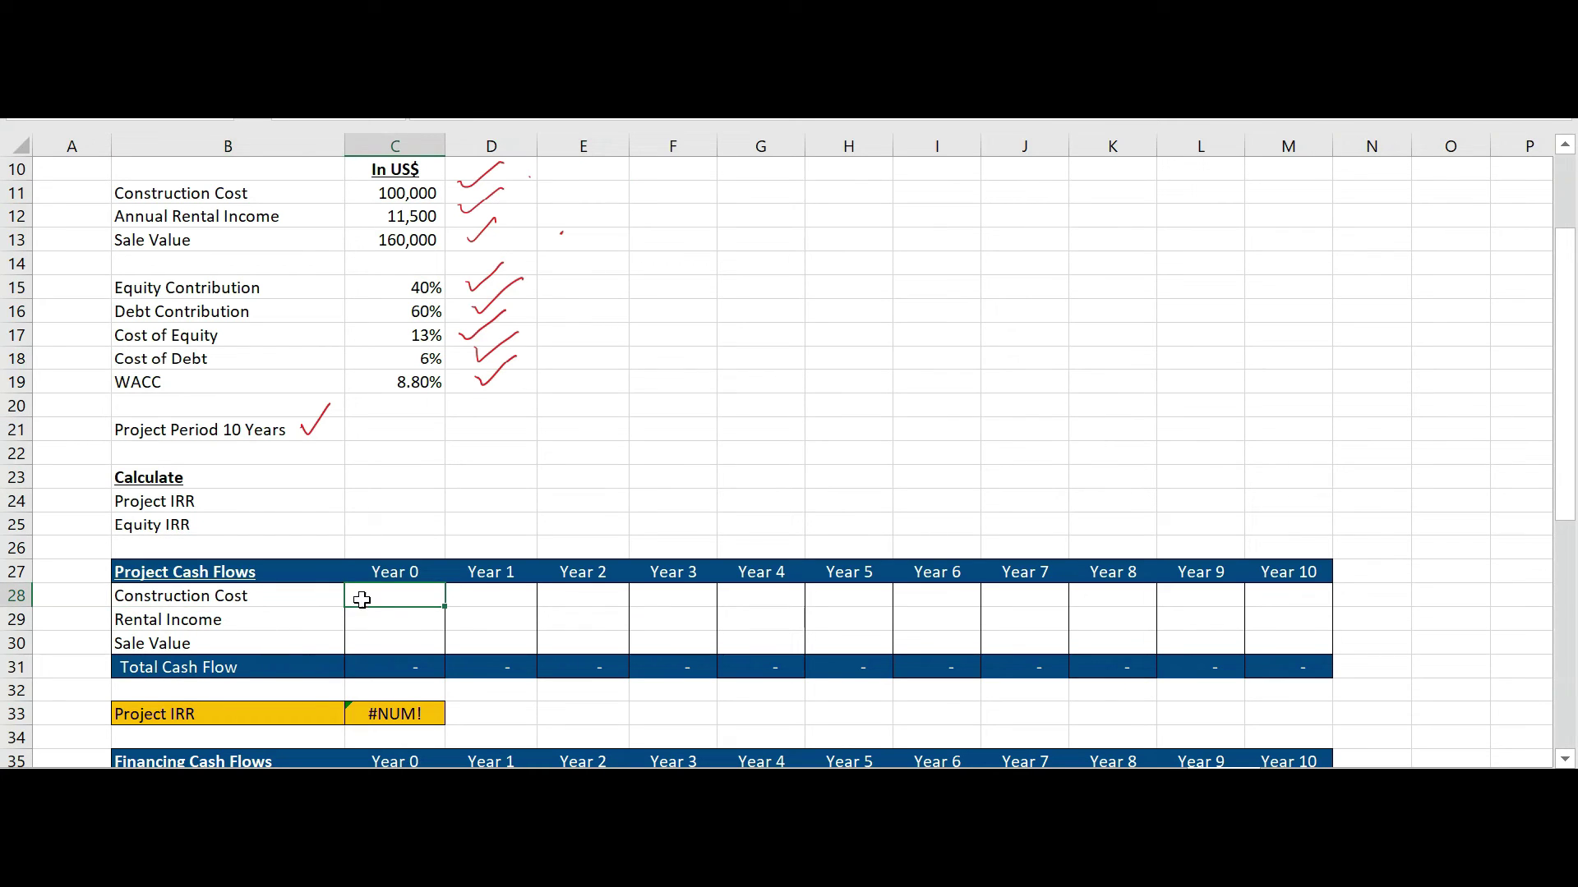
left_click(238, 599, "shift")
left_click(359, 599)
type("=-")
left_click(378, 195)
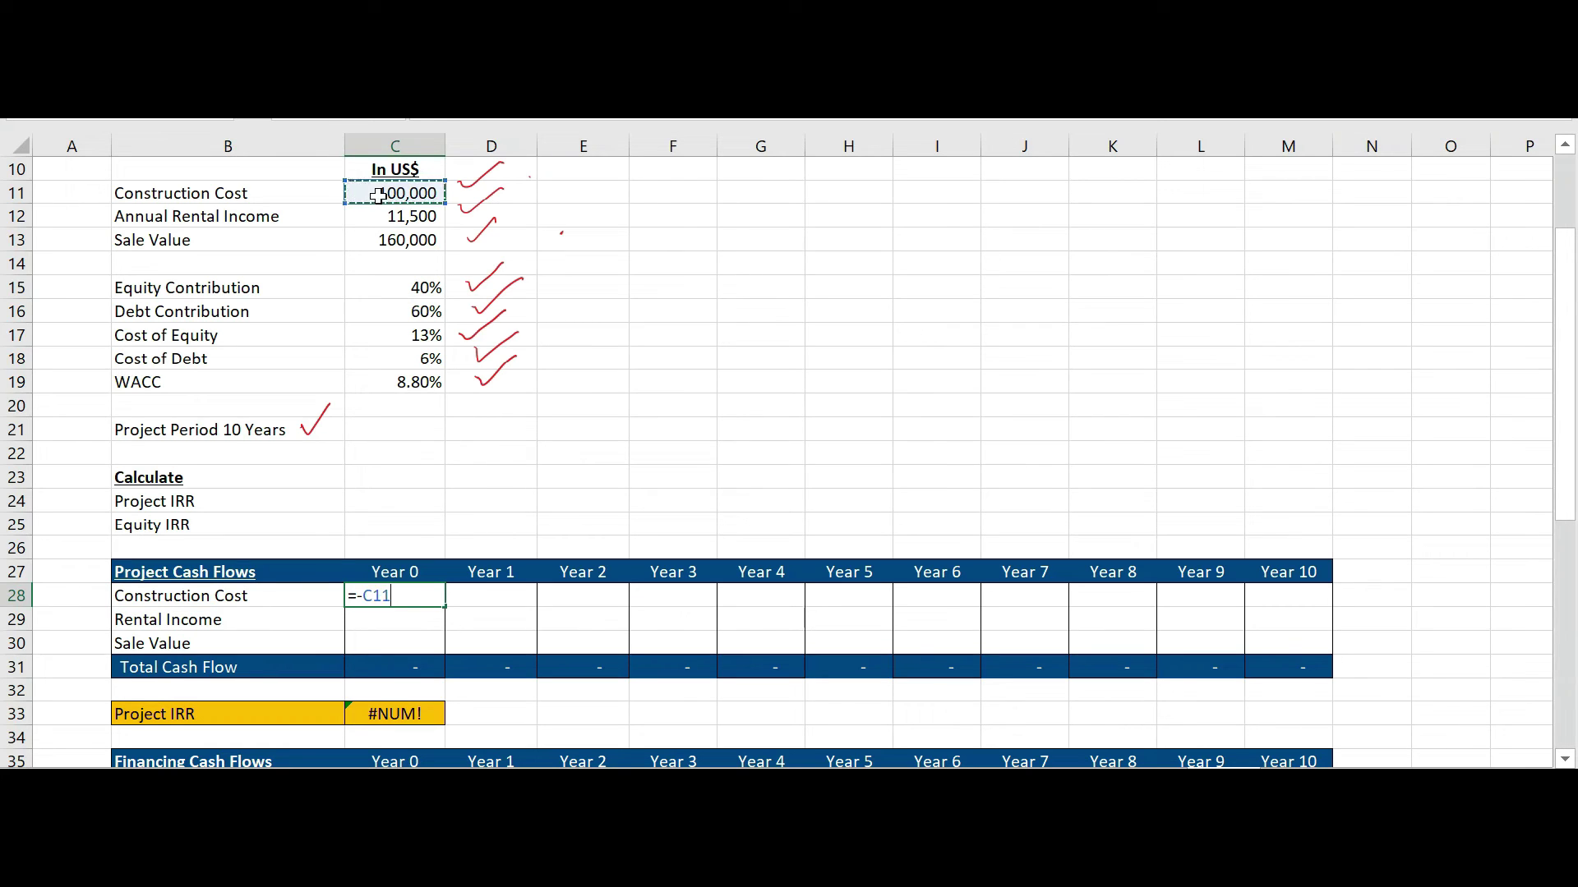
key("Return")
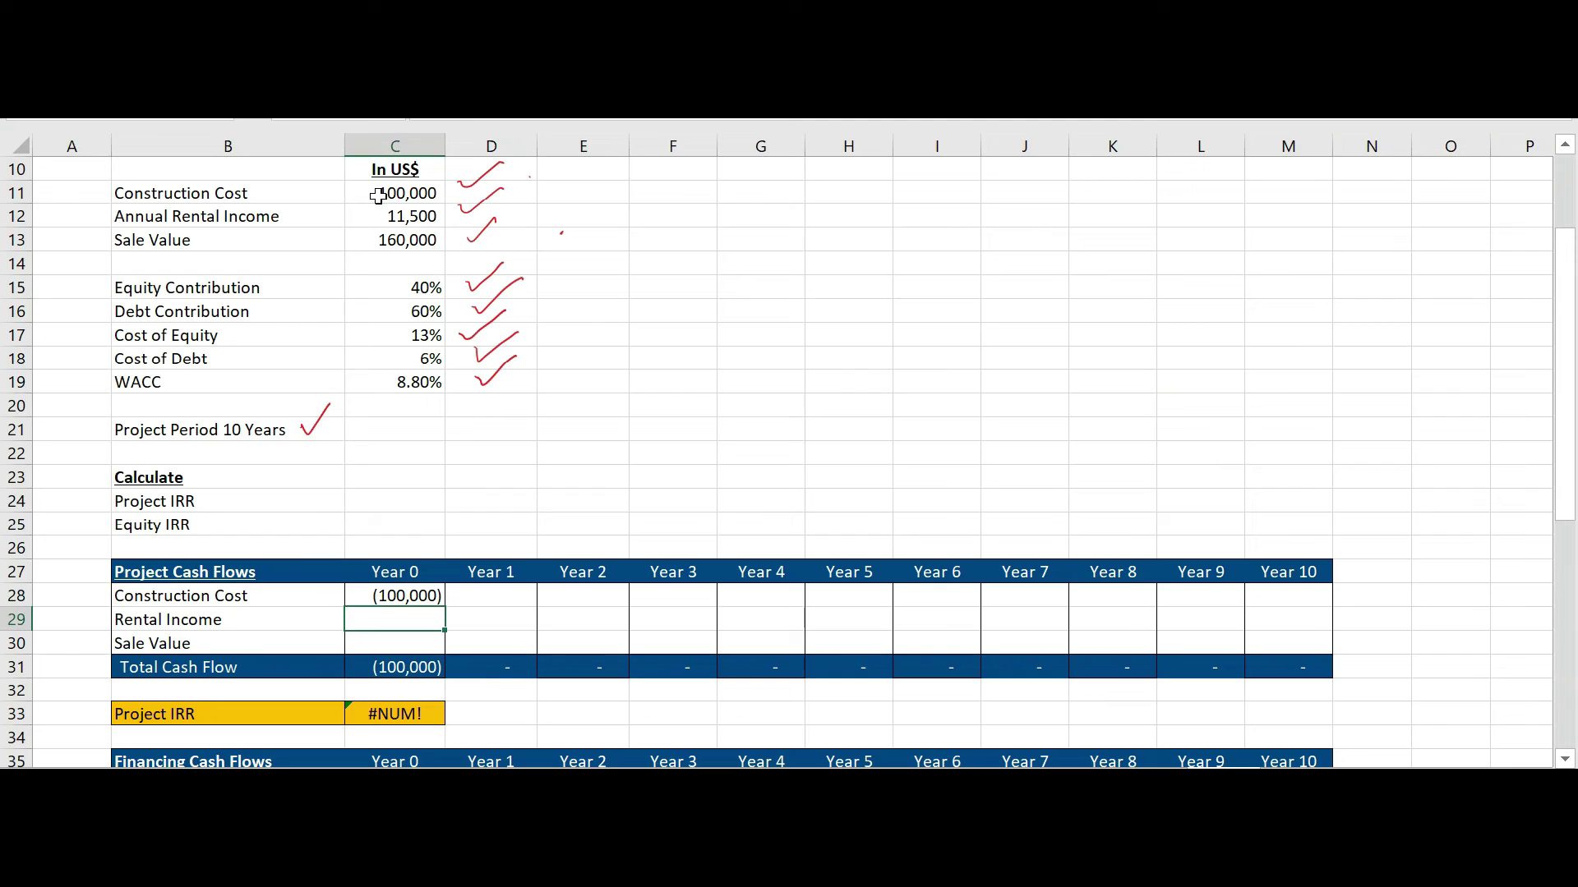
Link the Year 1 rental income in D29 to the annual rental income input in C12
key("Right")
key("Right")
key("Right")
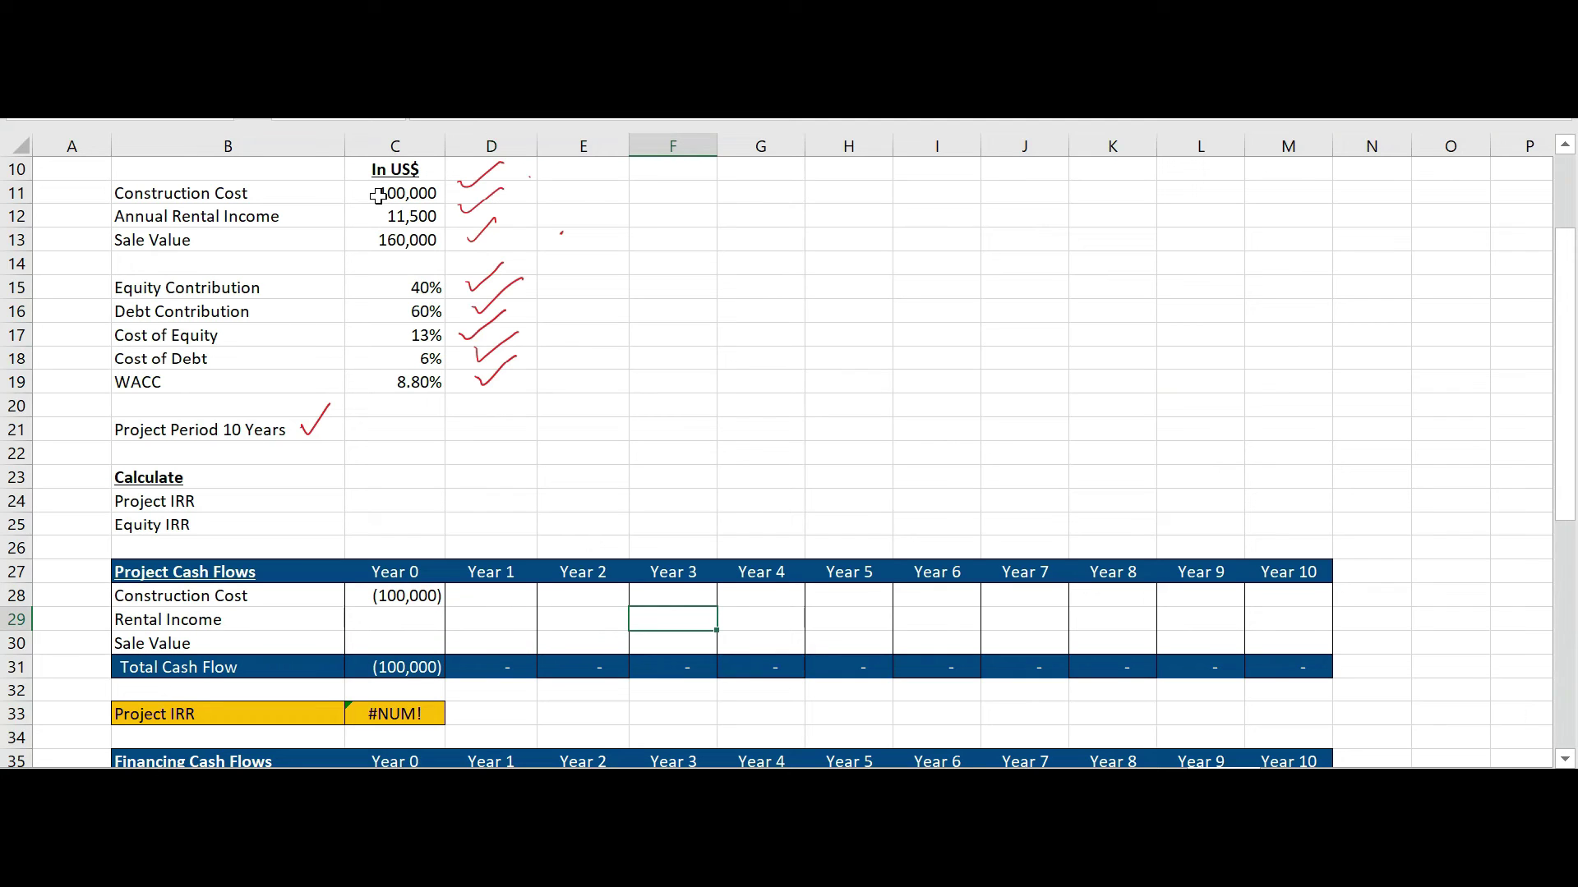
key("Left")
key("Left")
type("=")
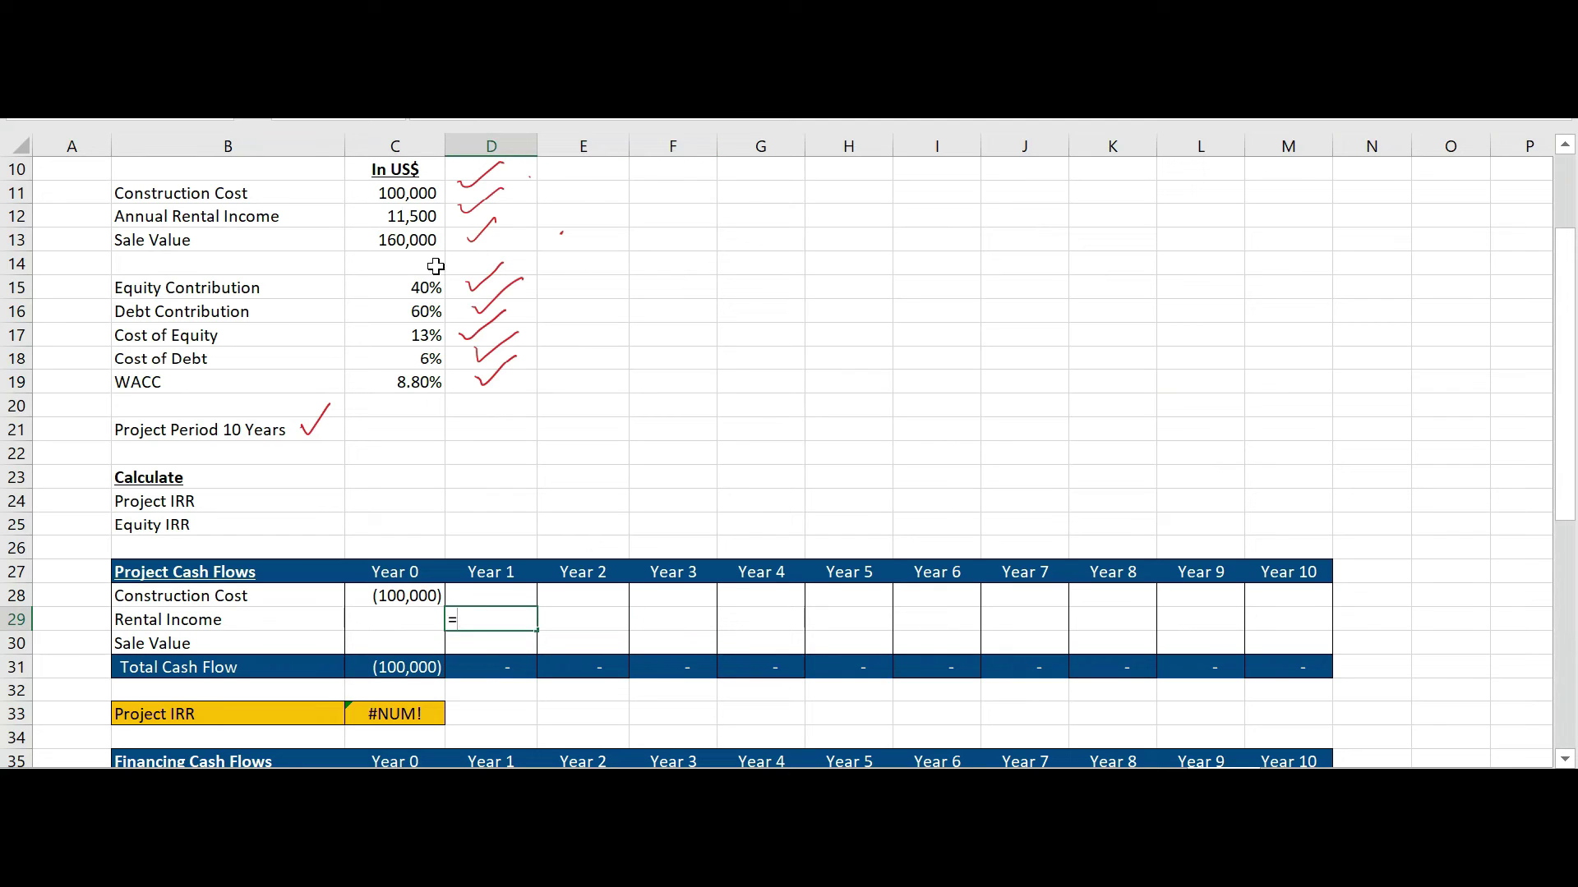
left_click(391, 217)
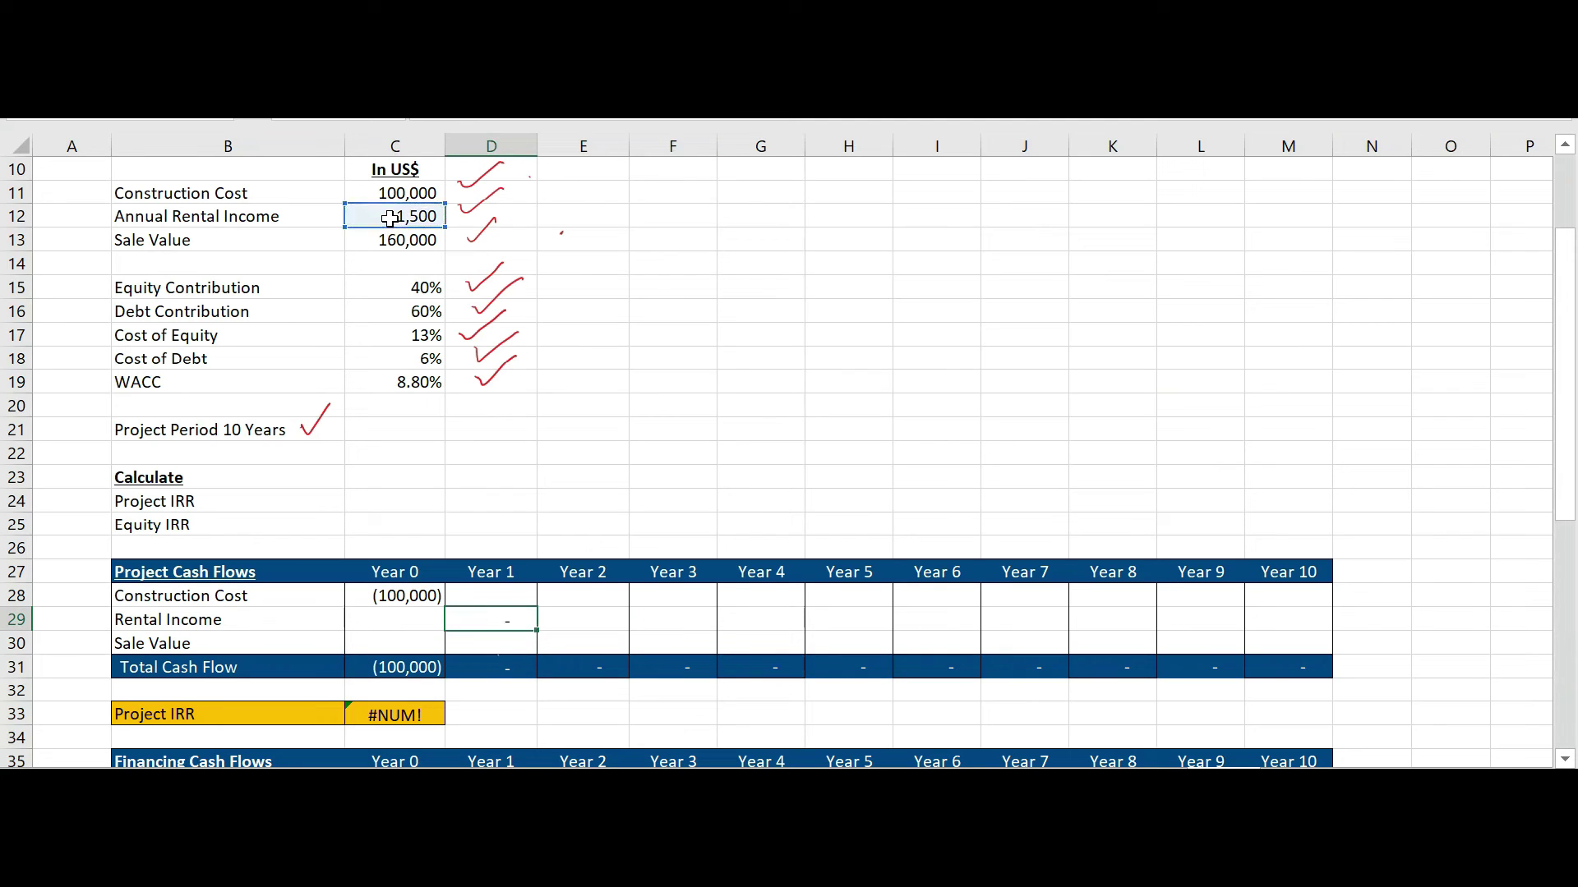
key("Return")
Set the Year 2 rental income to =D29 and fill the formula across through Year 10
key("Up")
key("Right")
type("=")
key("Left")
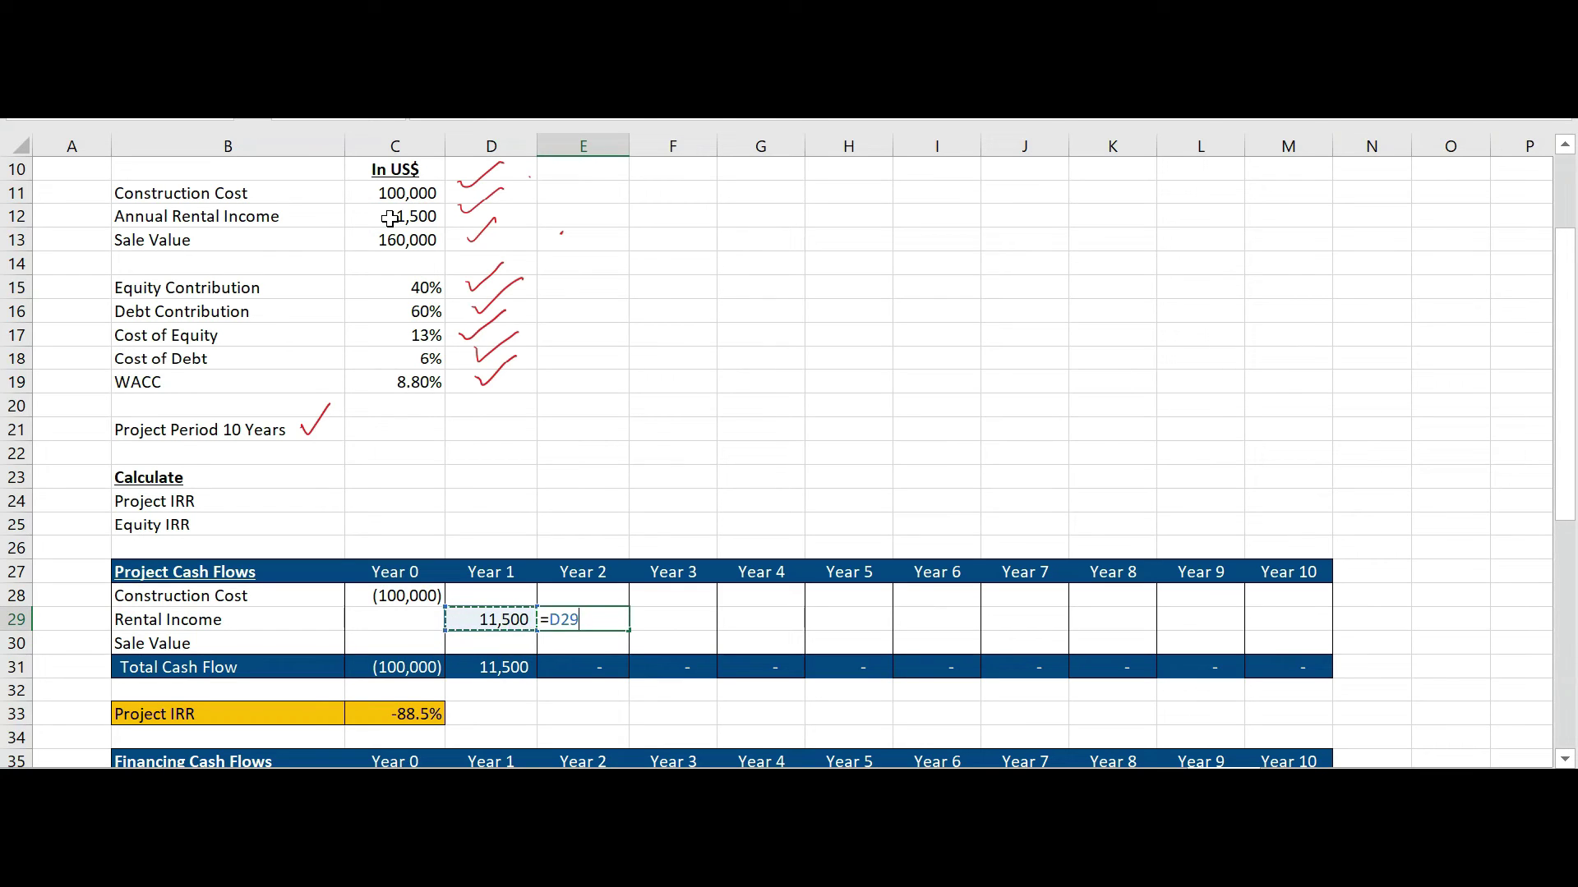
key("Return")
left_click(564, 621)
left_click_drag(632, 629, 1303, 638)
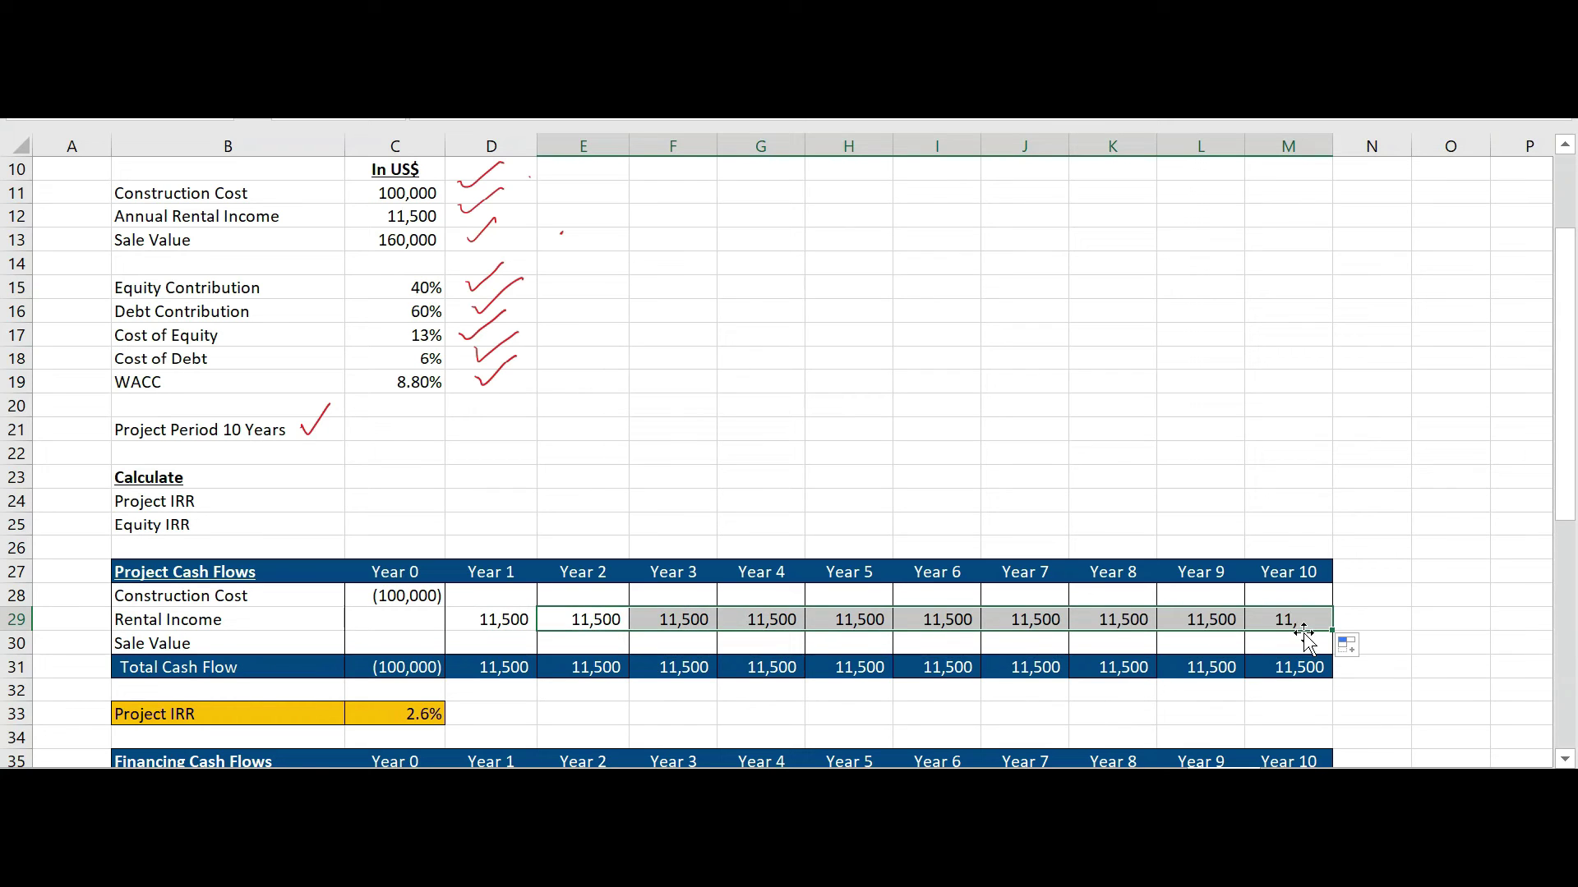
Link the Year 10 sale value in M30 to the sale value input in C13
left_click(181, 649)
left_click(492, 646)
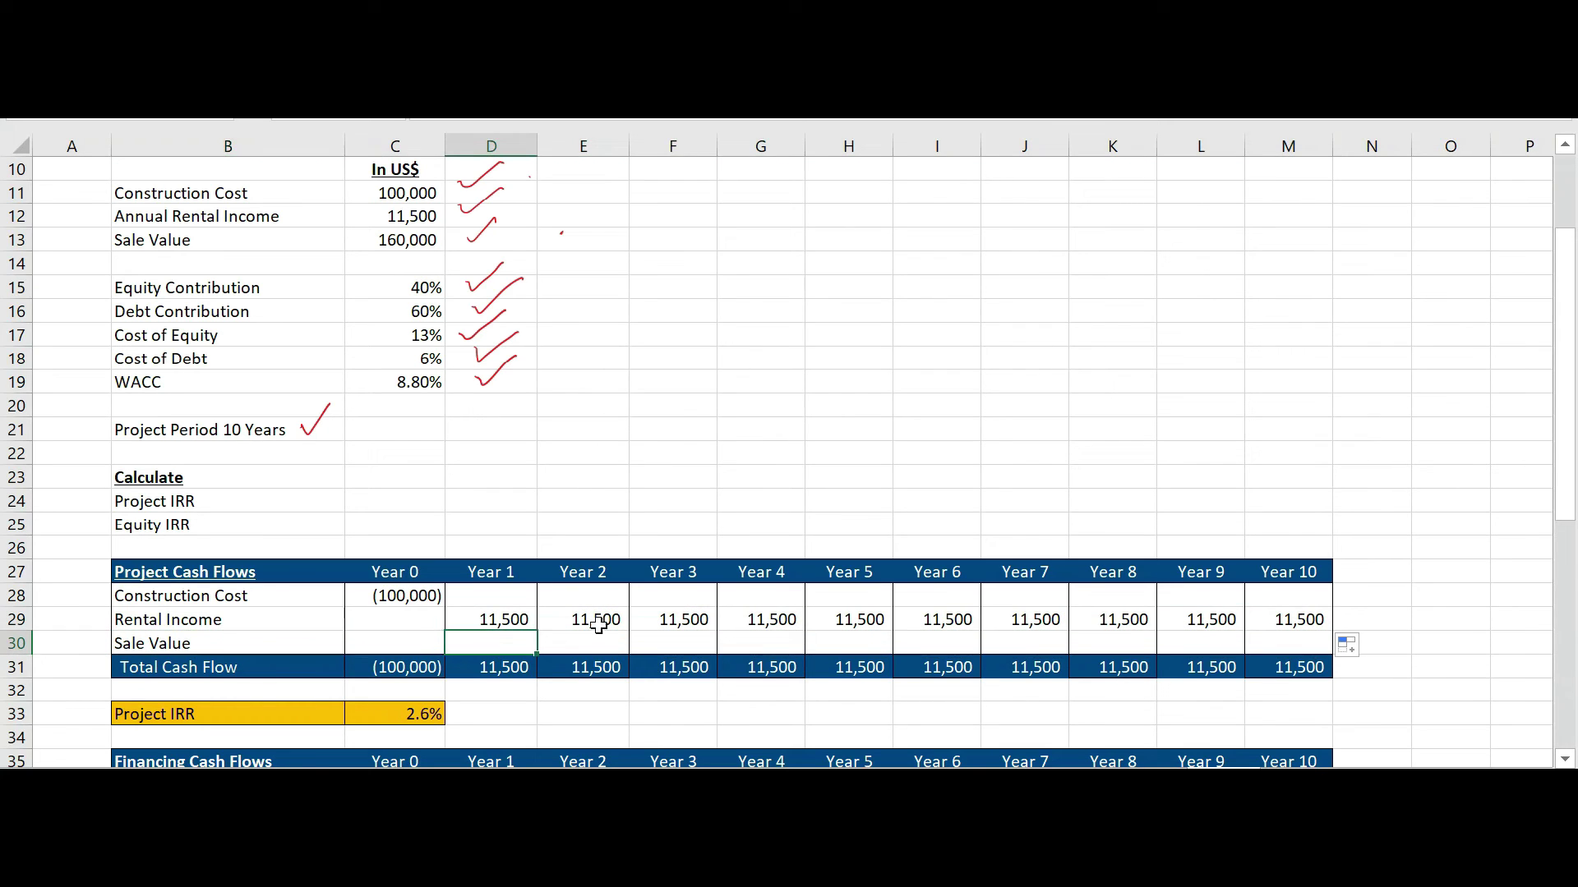
key("Right")
key("Right")
key("Right")
key("Right")
key("Right")
key("Right")
key("Right")
key("Right")
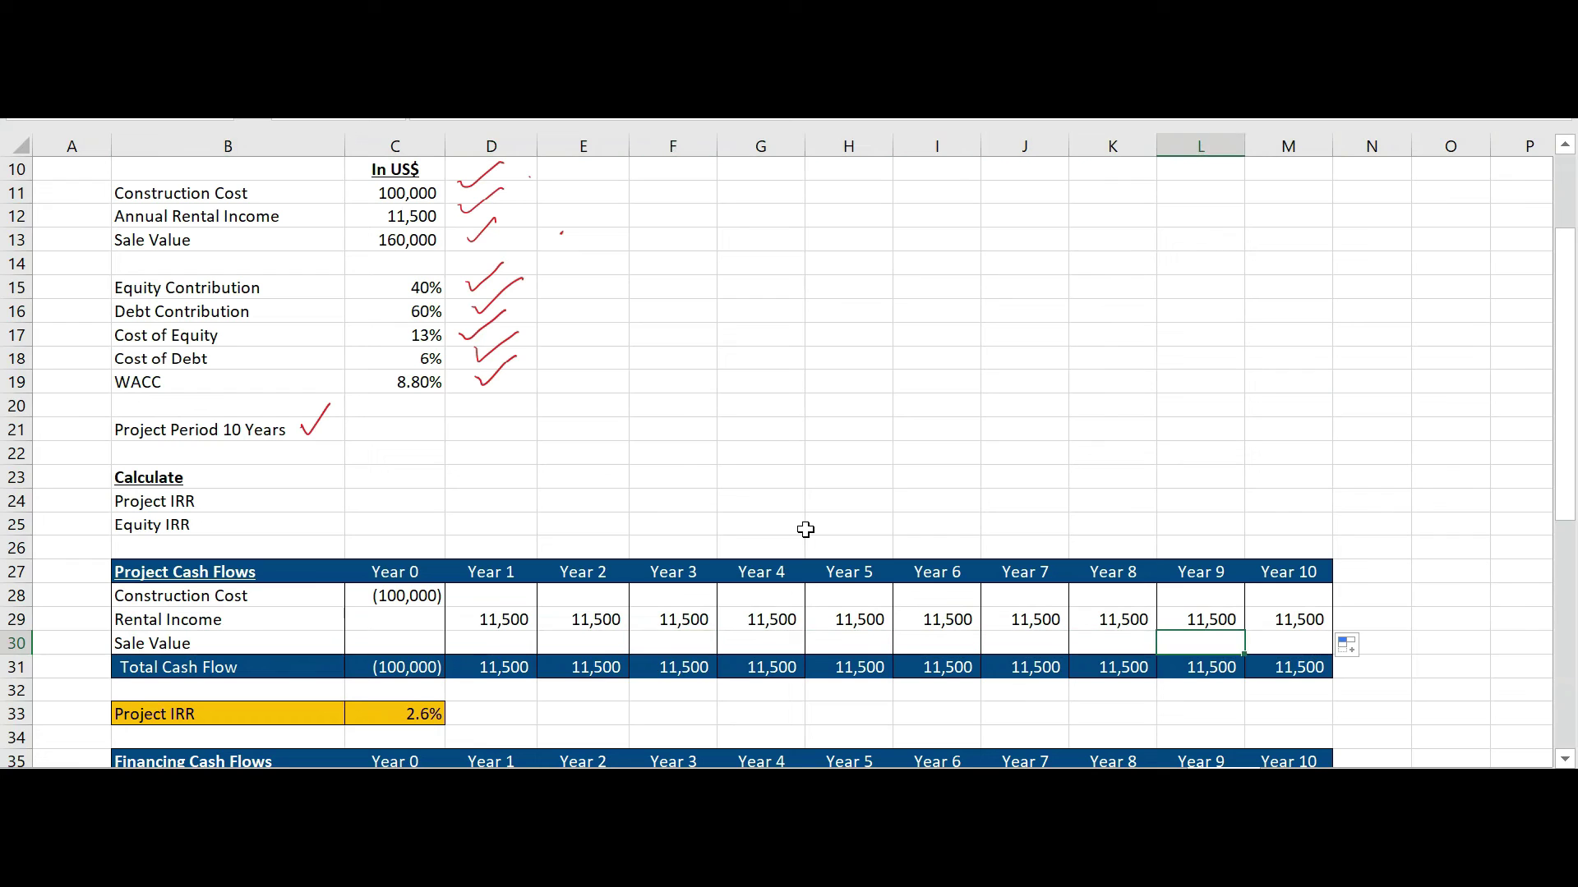
key("Right")
type("=")
left_click(380, 239)
key("Return")
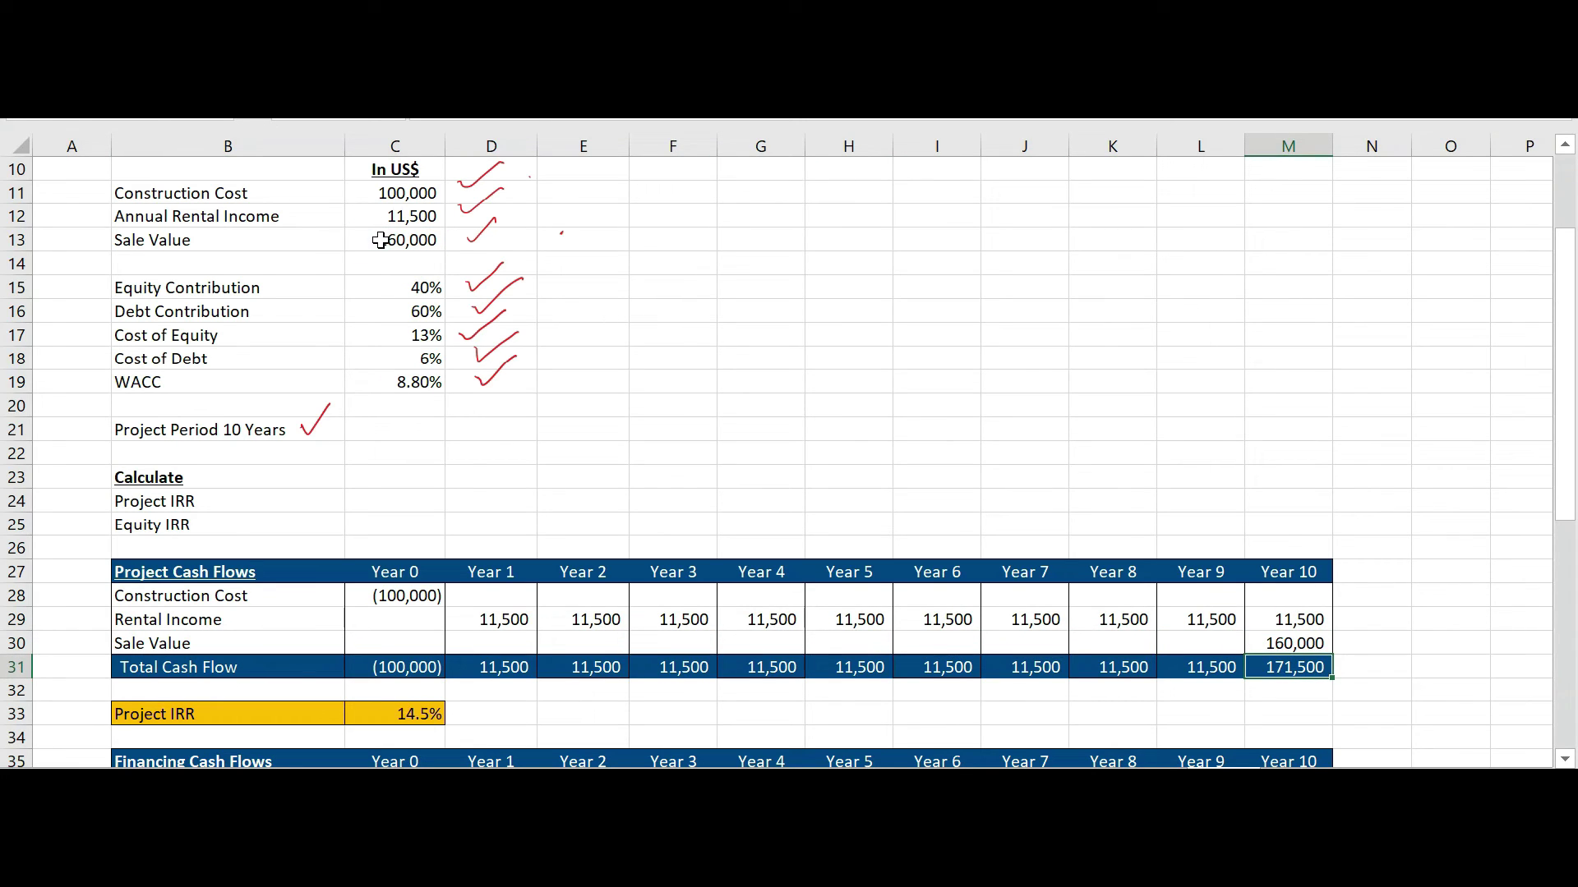
Inspect the Year 0 sum formula in the project's Total Cash Flow row and check the Year 9 and Year 10 totals
left_click(383, 668)
double_click(386, 669)
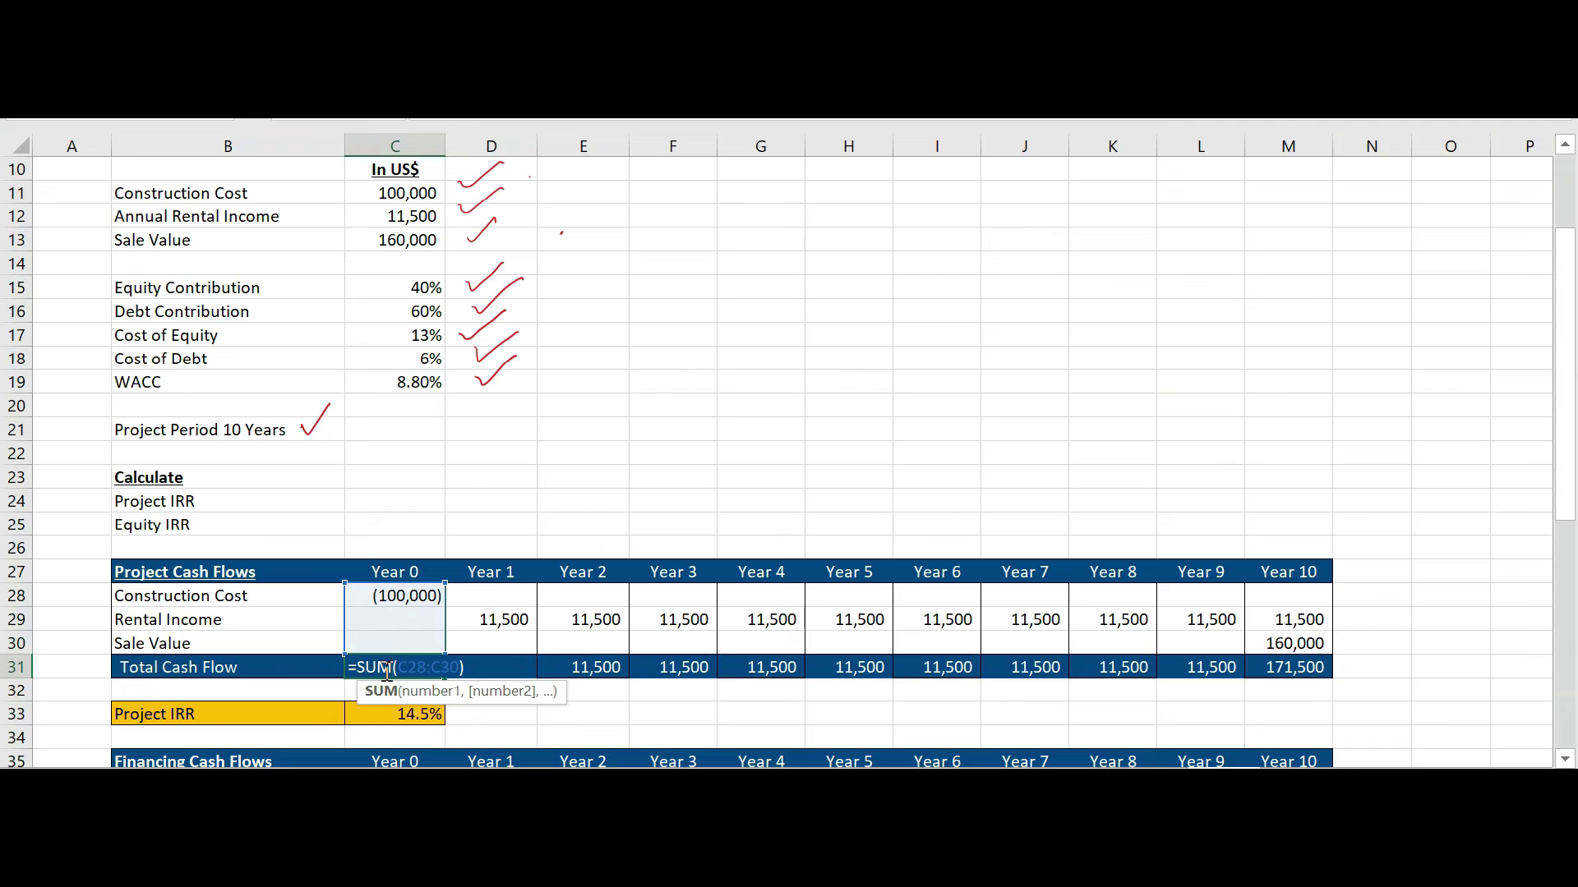
key("Return")
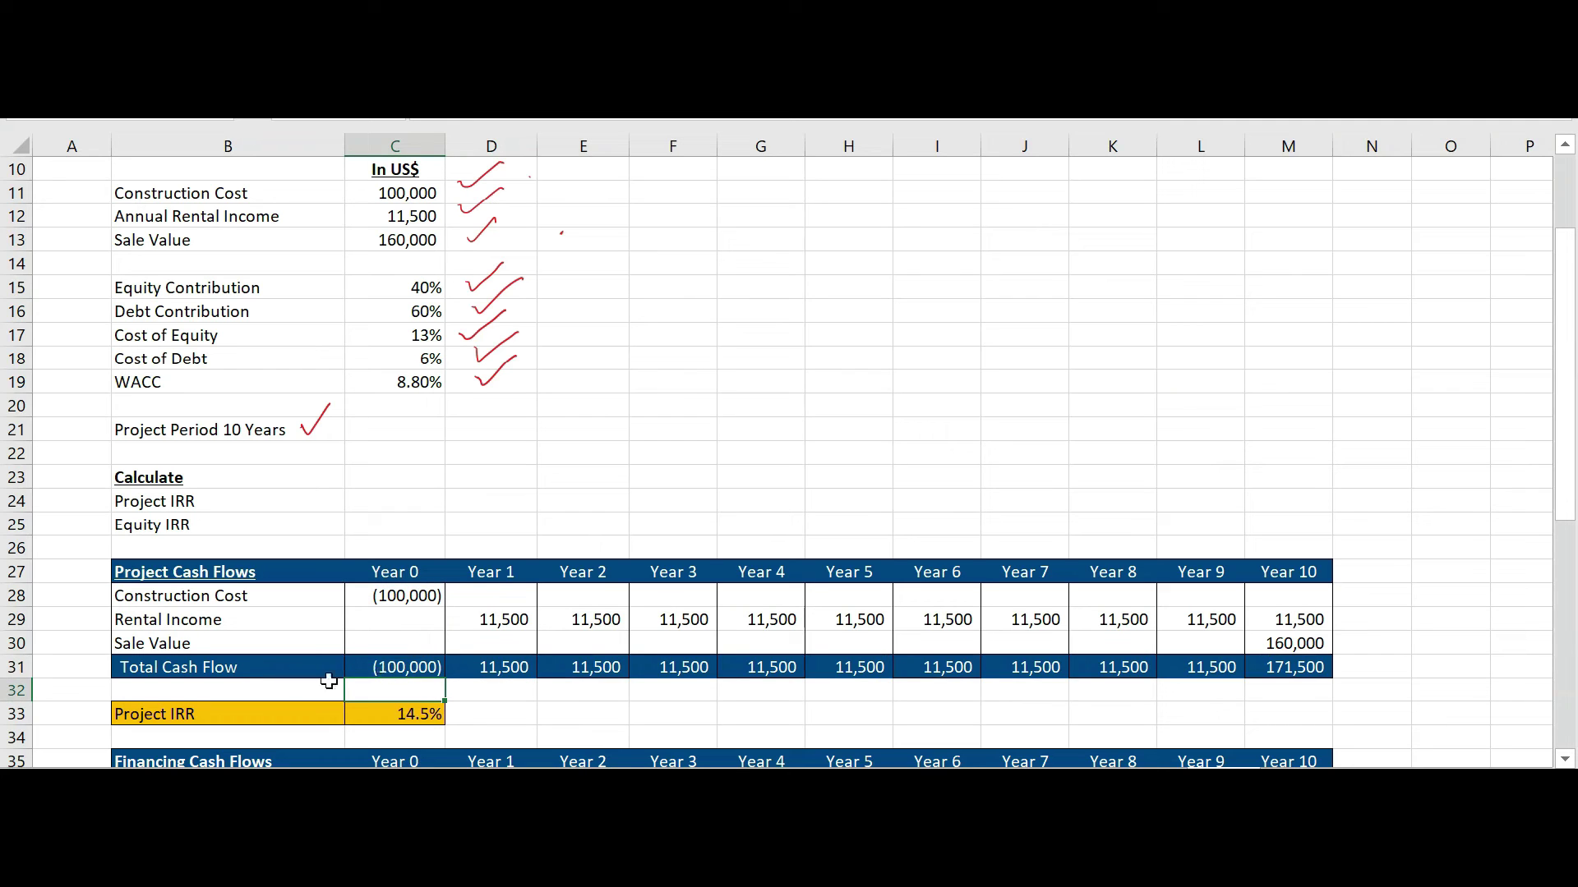
left_click(405, 667)
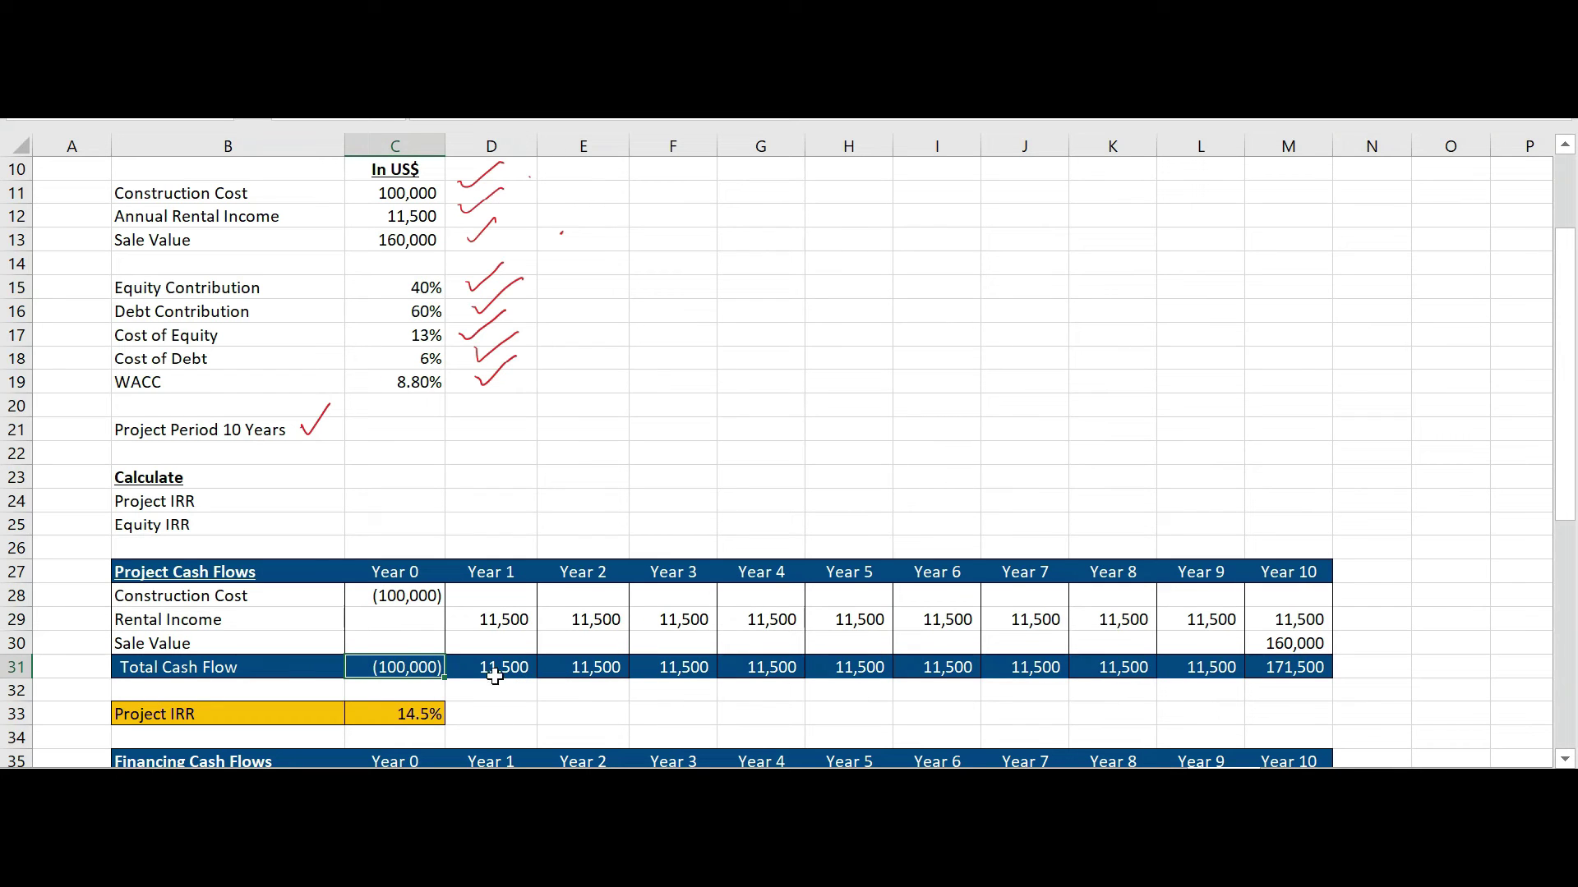
left_click(1214, 672)
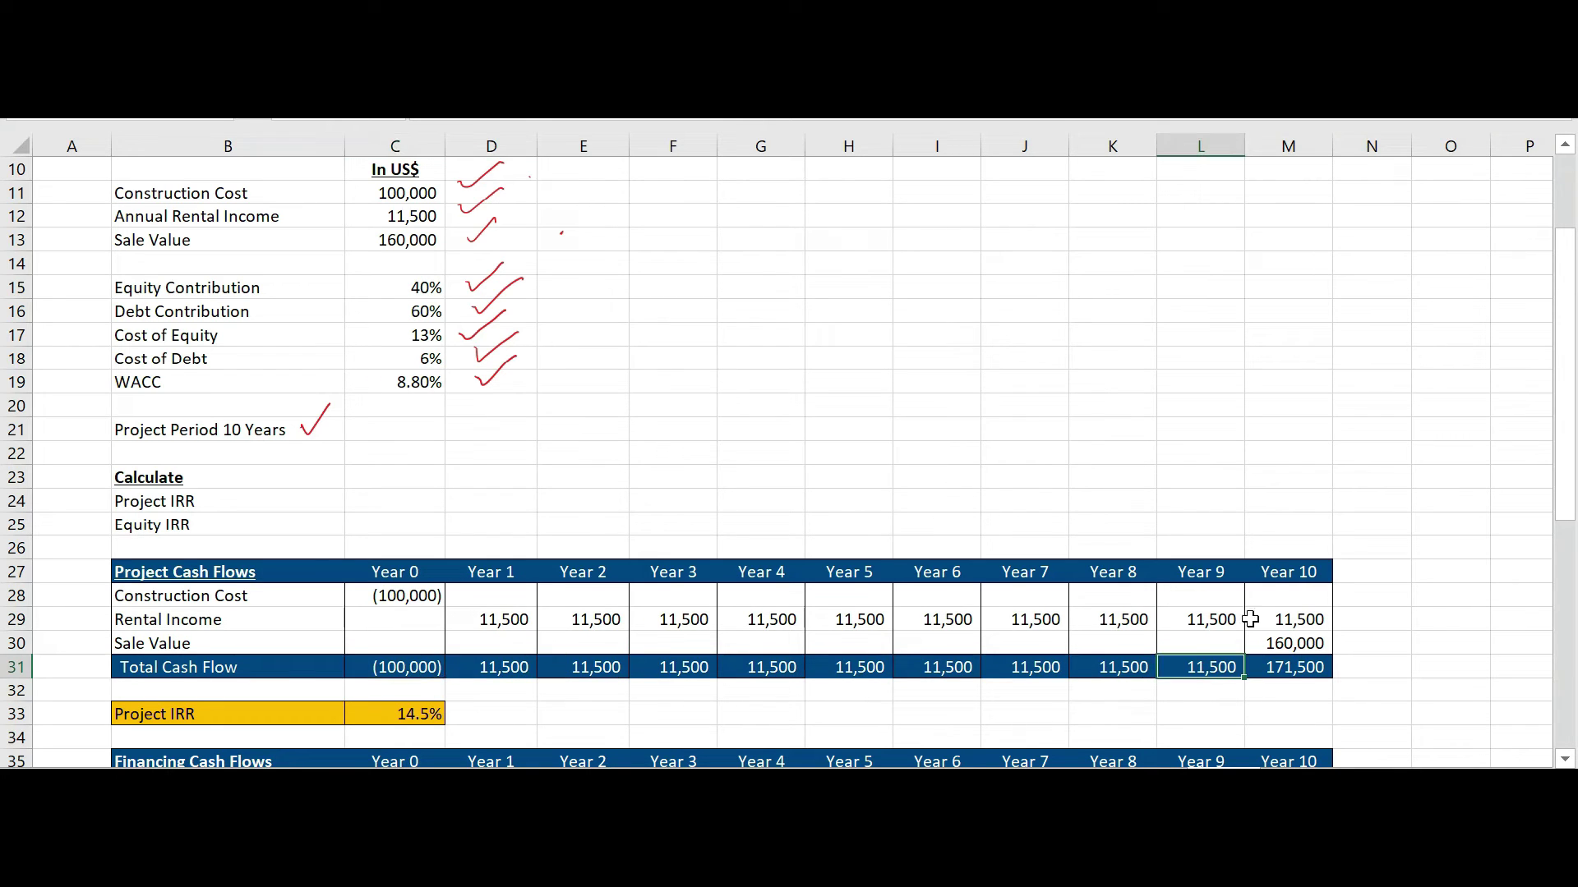
left_click(1274, 674)
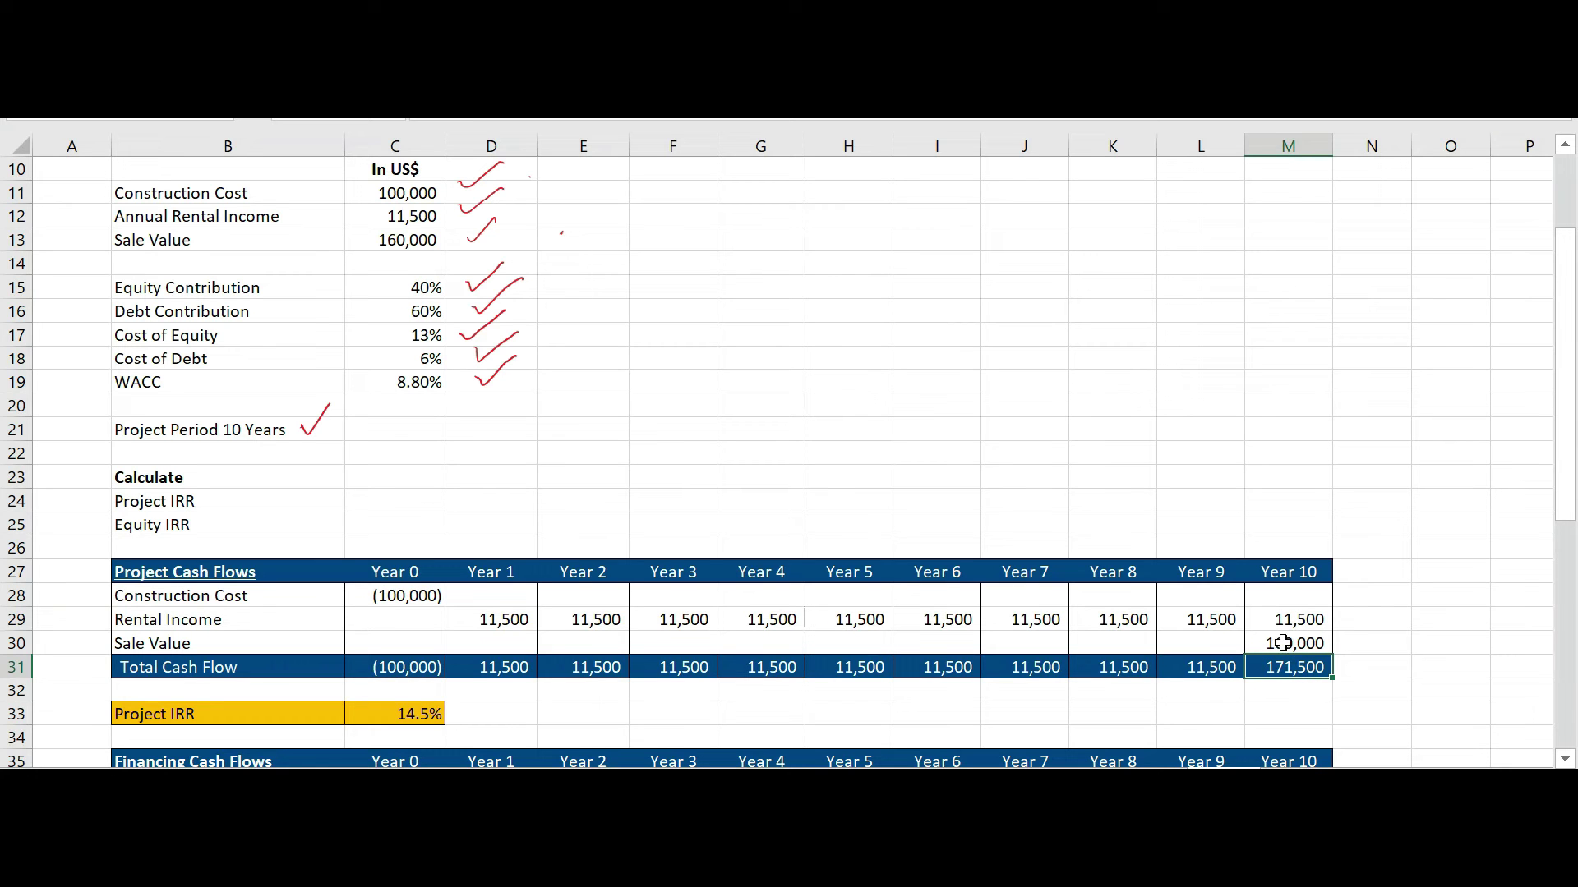
Review the IRR explanation and input assumptions, and examine the Project IRR formula in C33
scroll(937, 555, "up", 2)
scroll(937, 555, "down", 1)
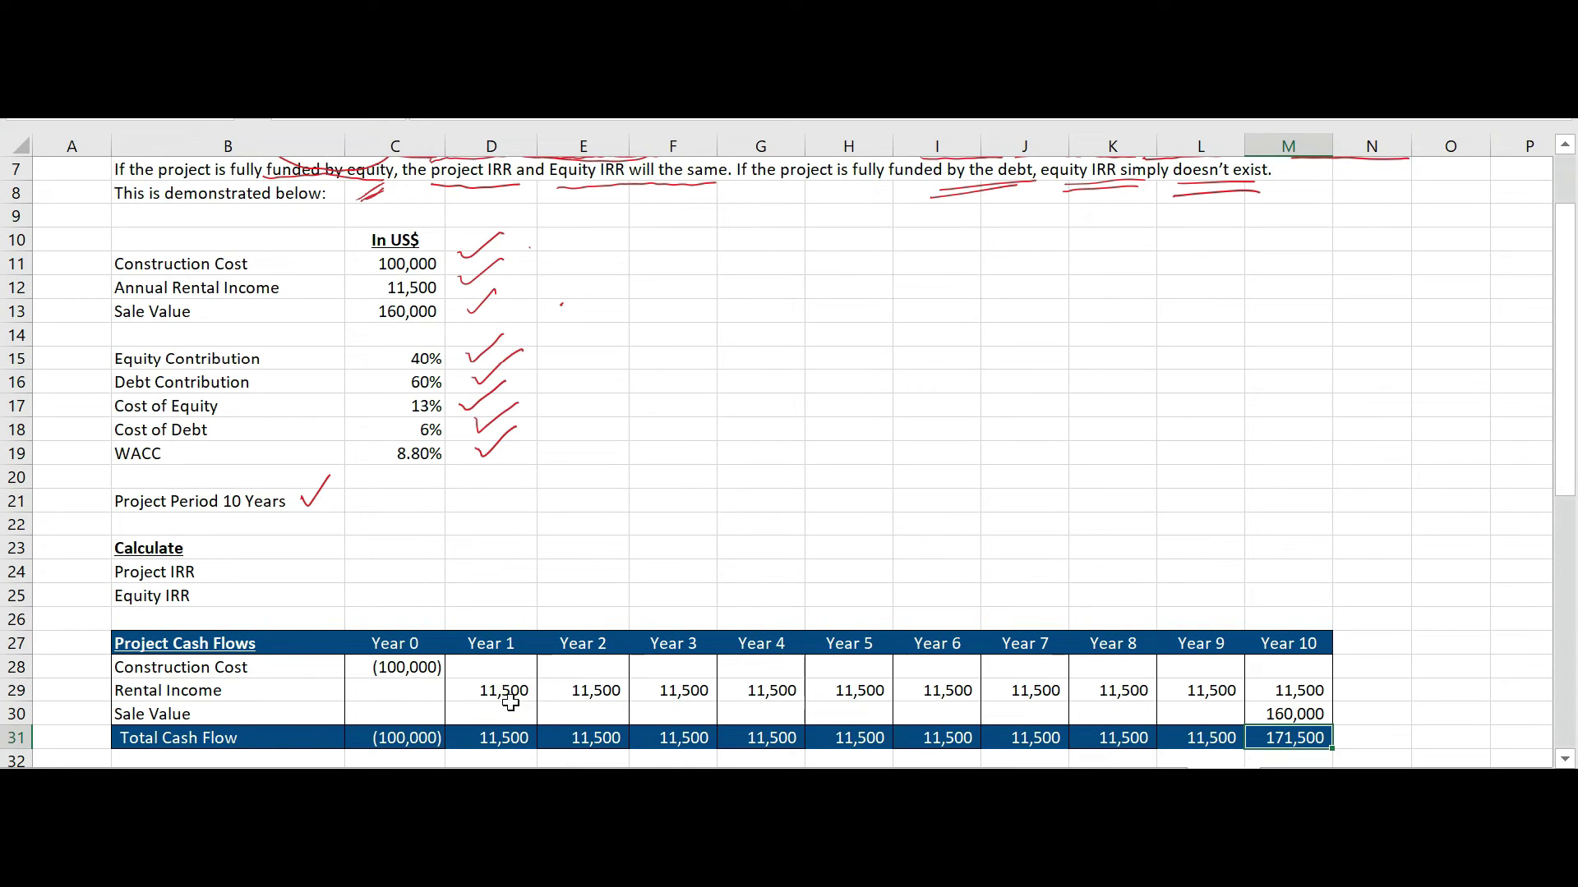
scroll(567, 616, "up", 2)
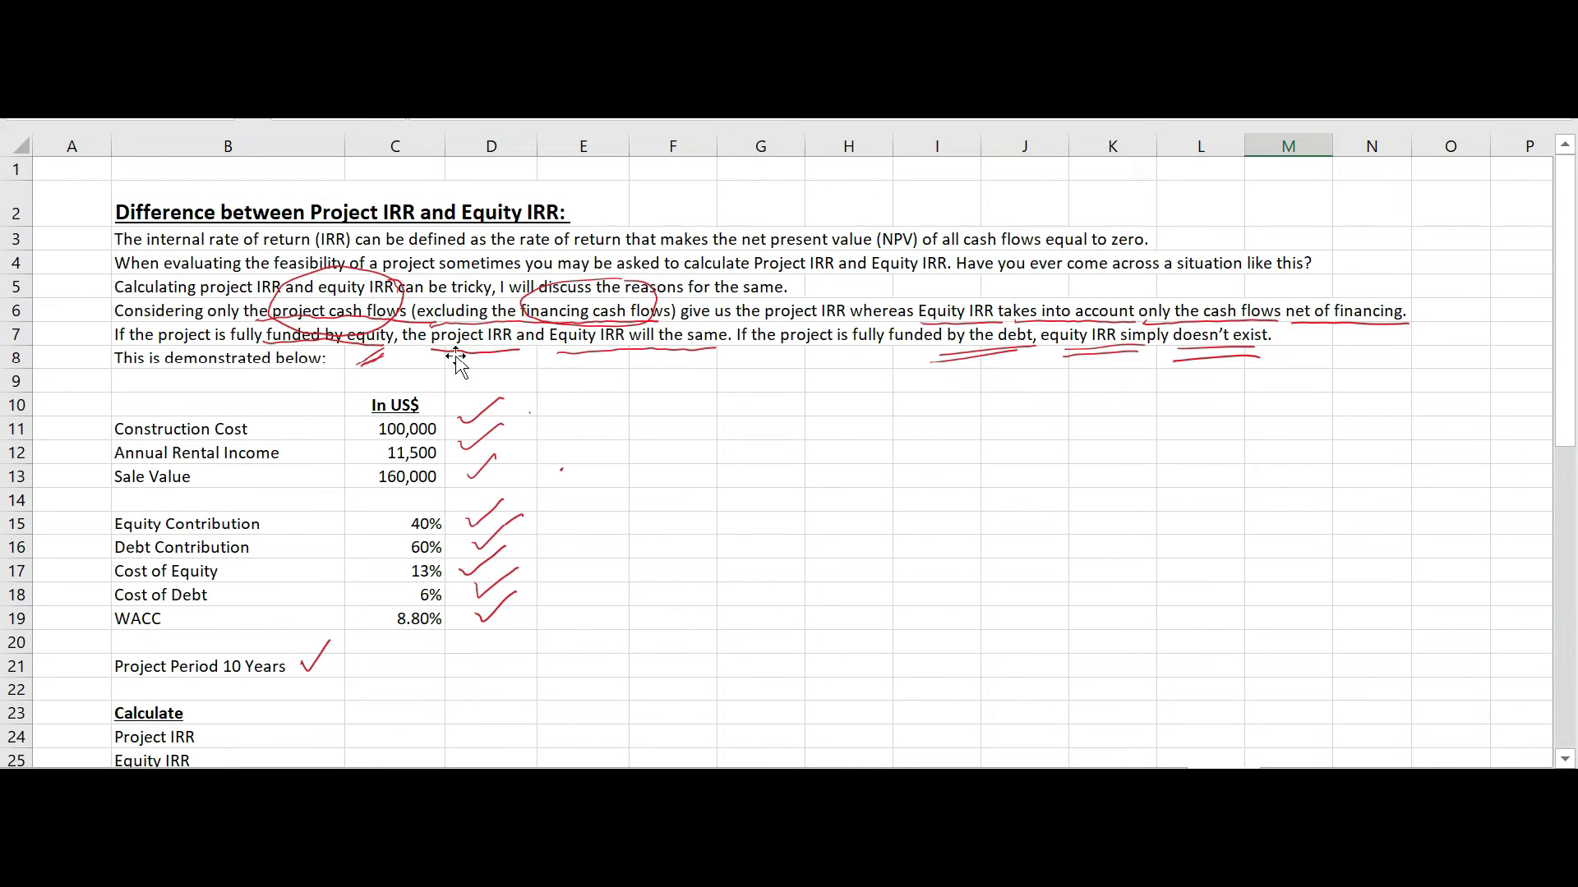
scroll(619, 542, "down", 2)
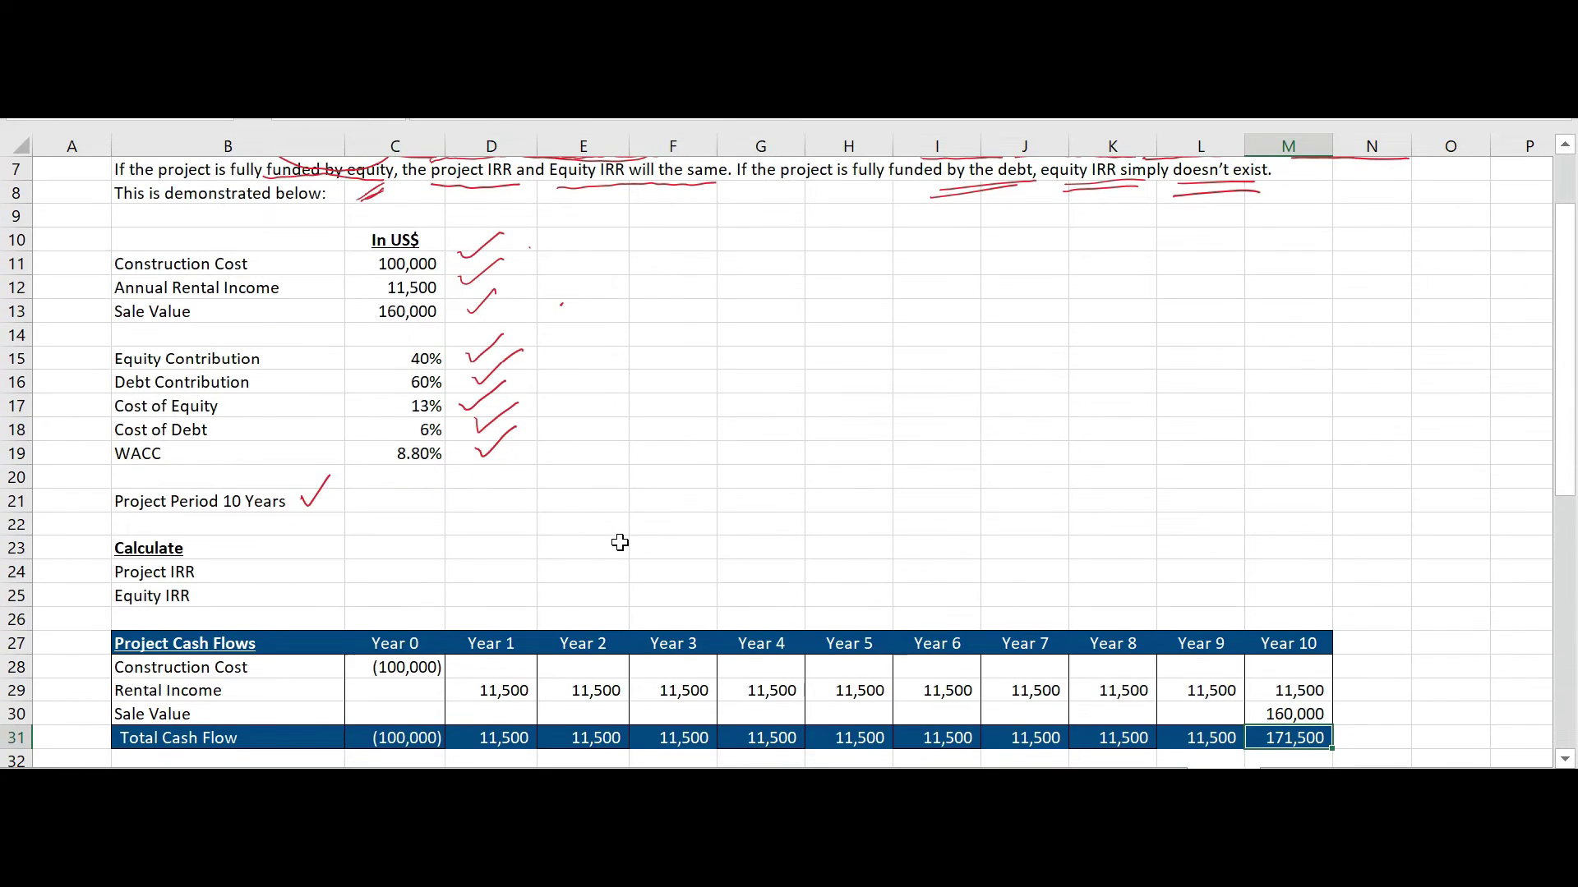
scroll(619, 542, "down", 1)
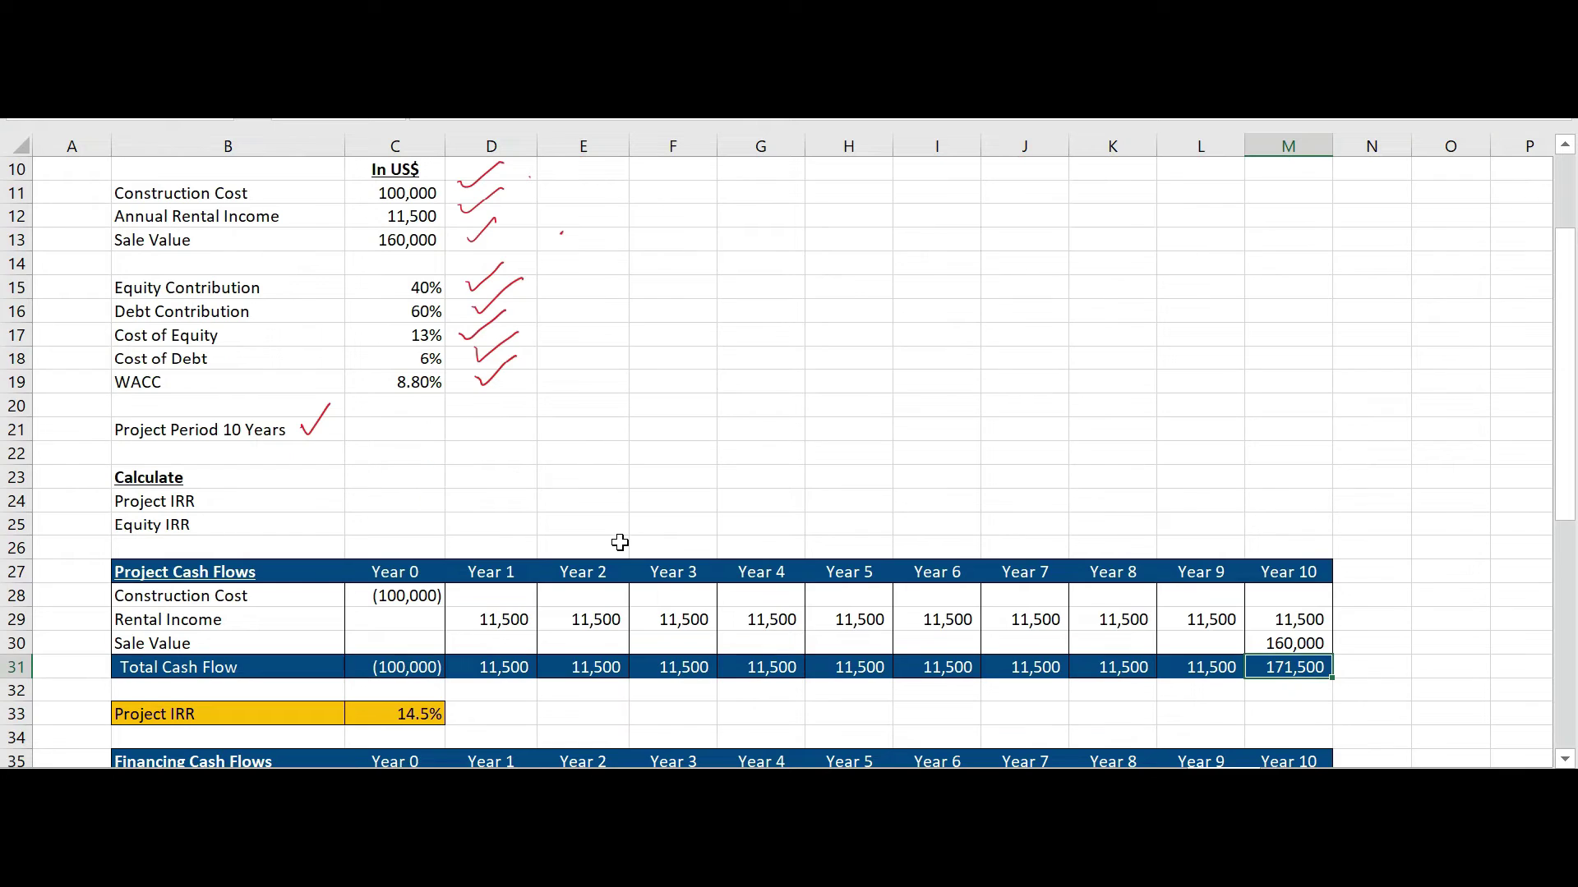
scroll(619, 542, "up", 3)
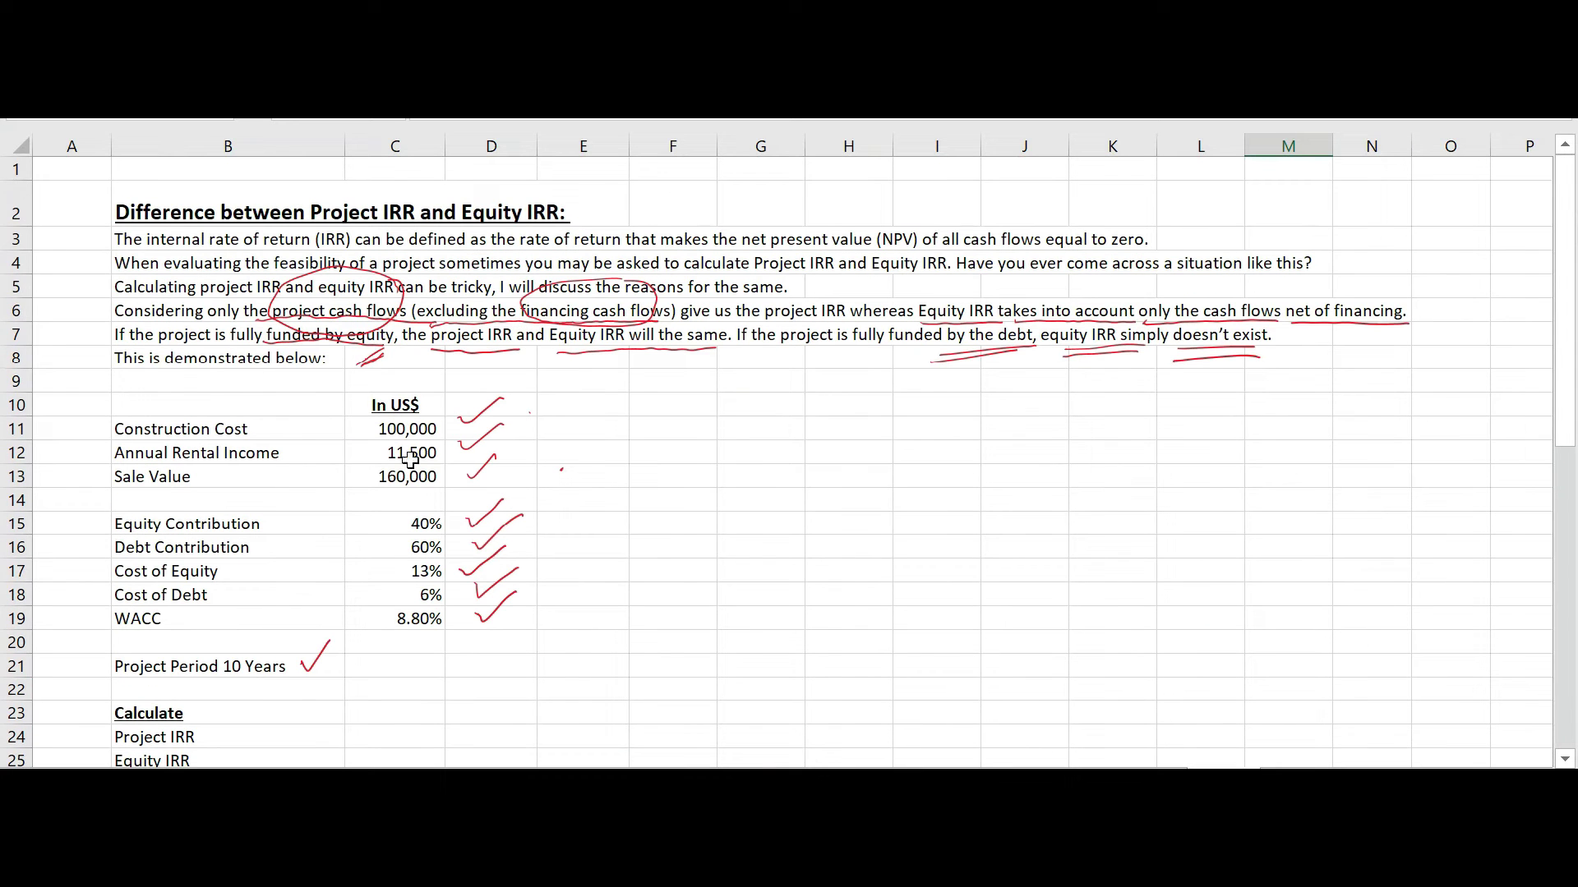
scroll(612, 601, "down", 1)
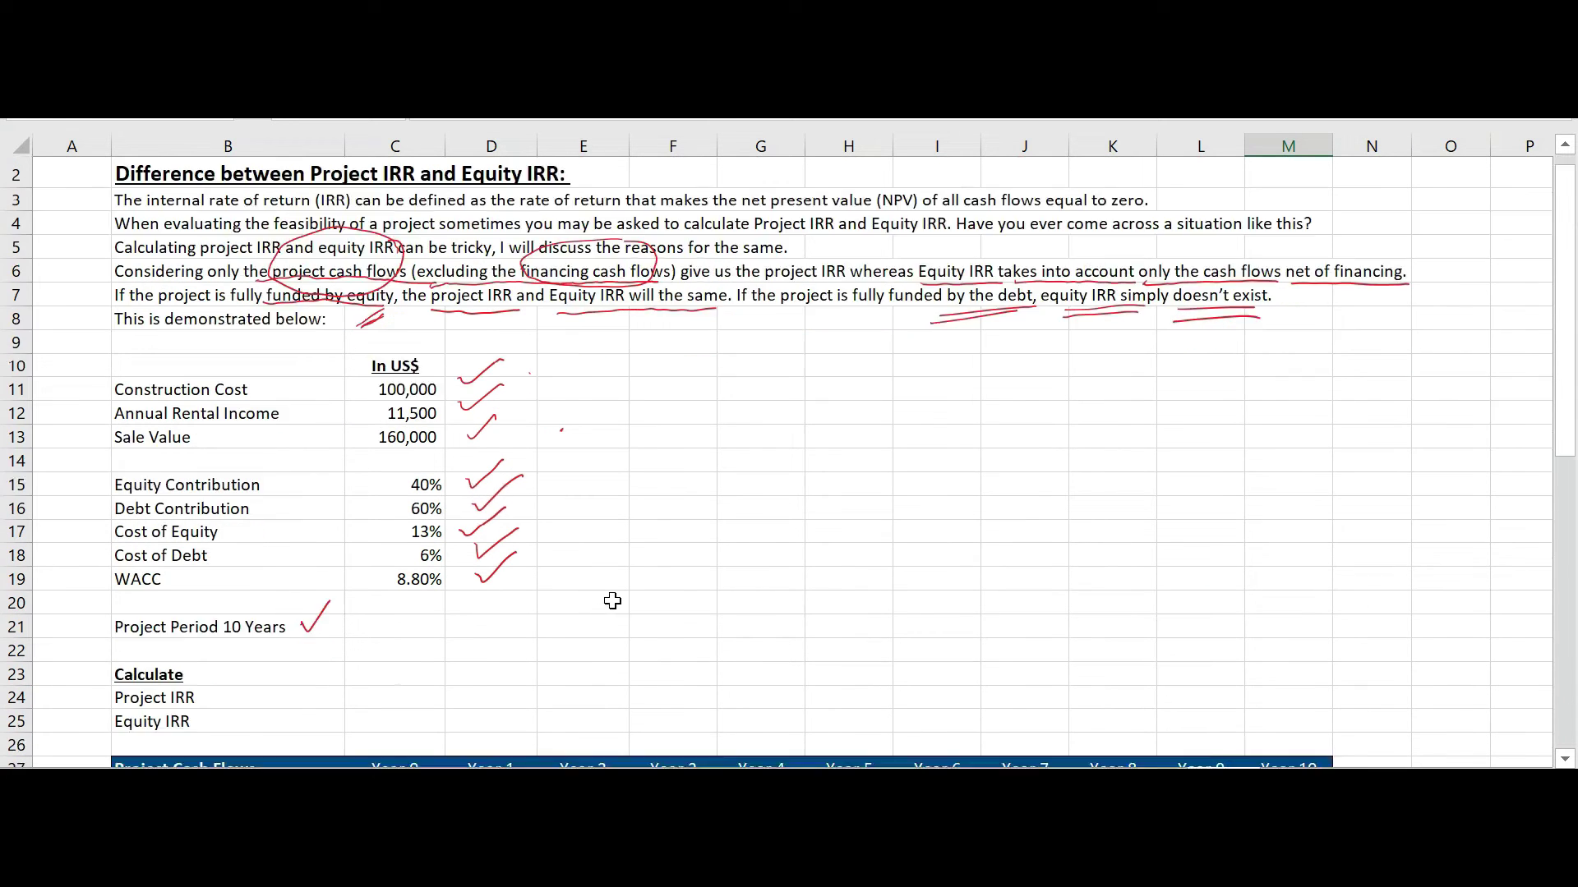
scroll(612, 601, "down", 2)
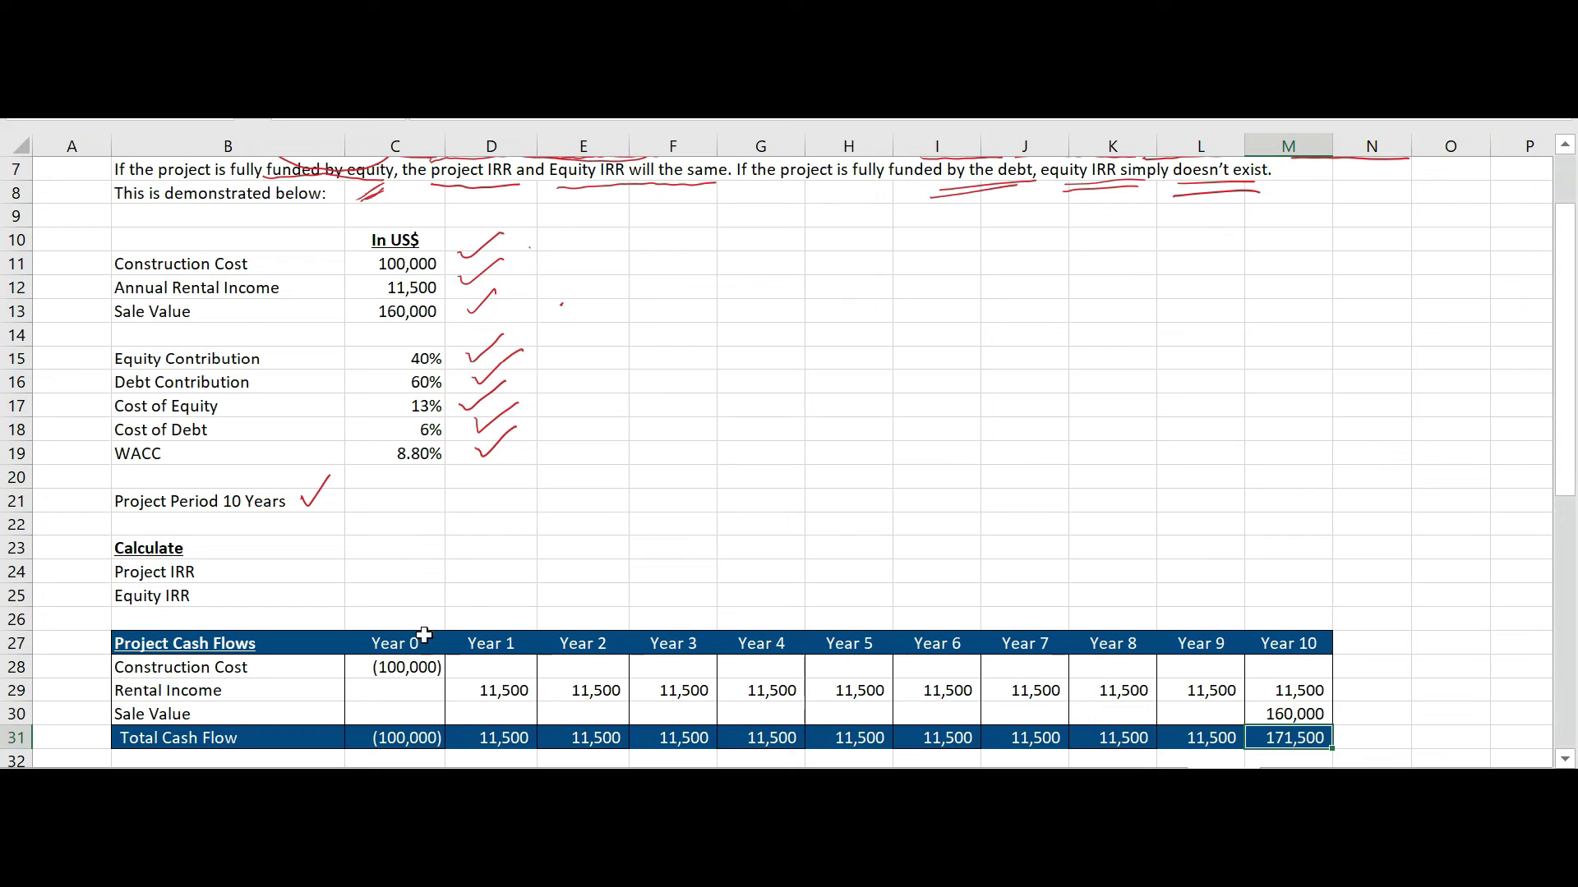
scroll(473, 625, "down", 1)
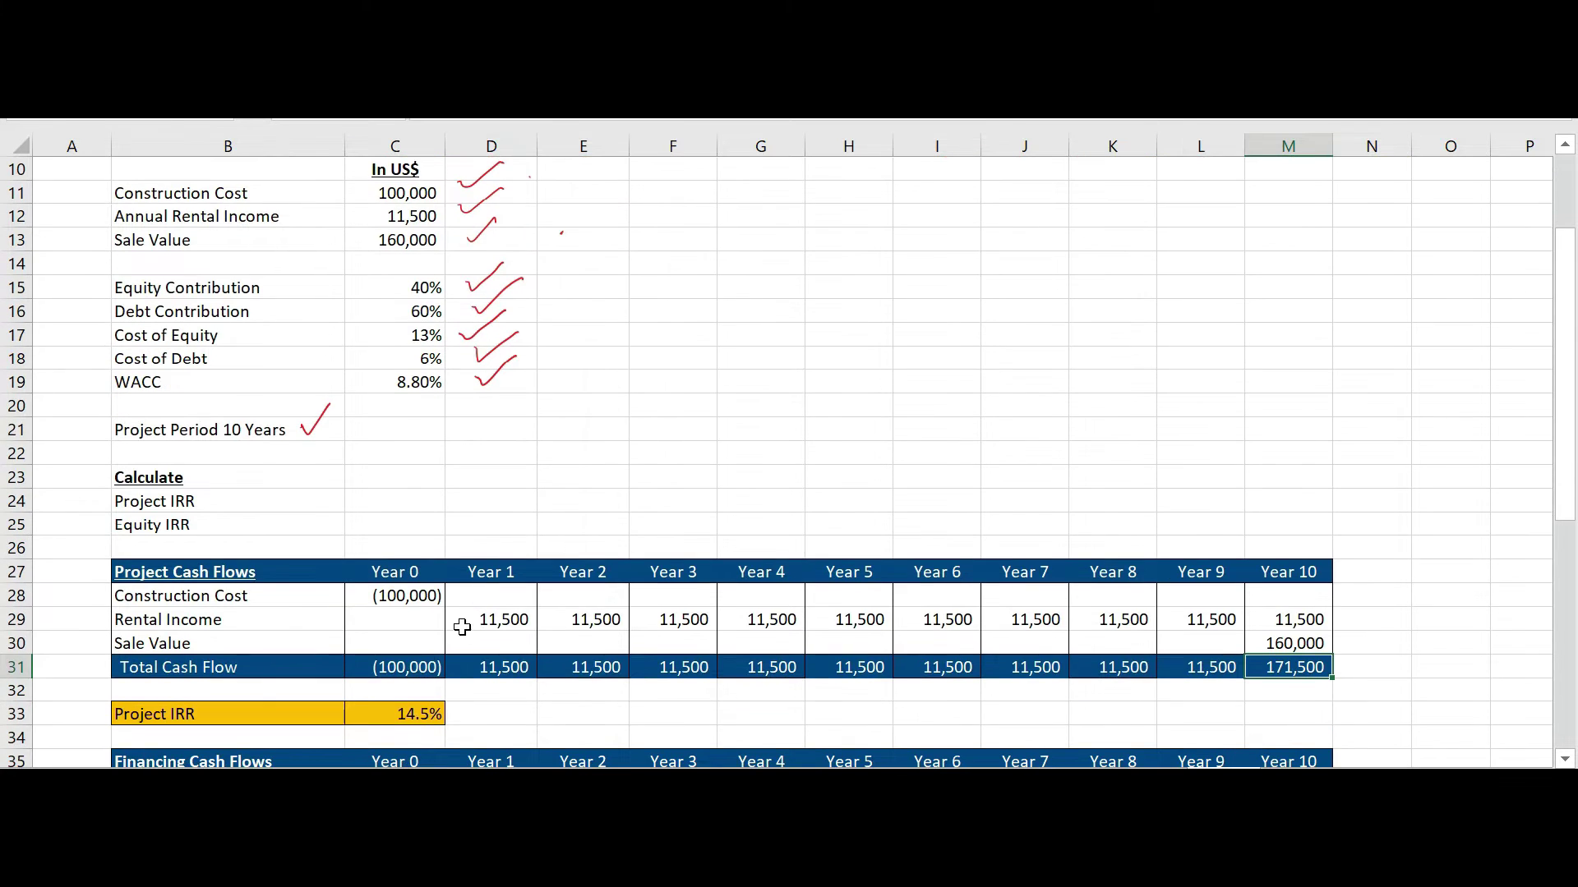
double_click(430, 713)
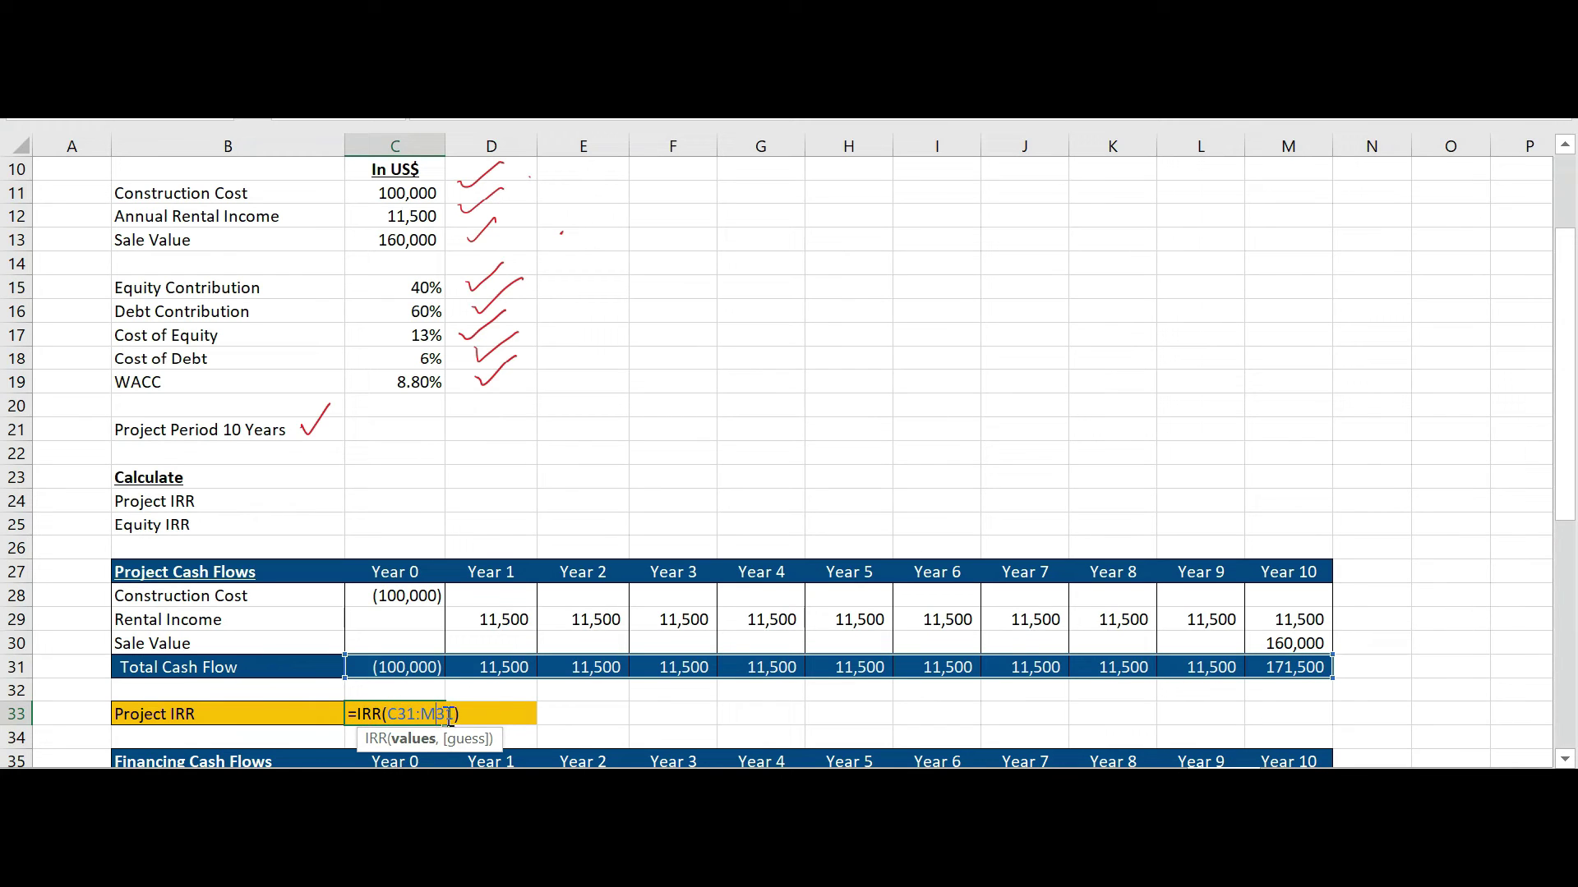
key("Return")
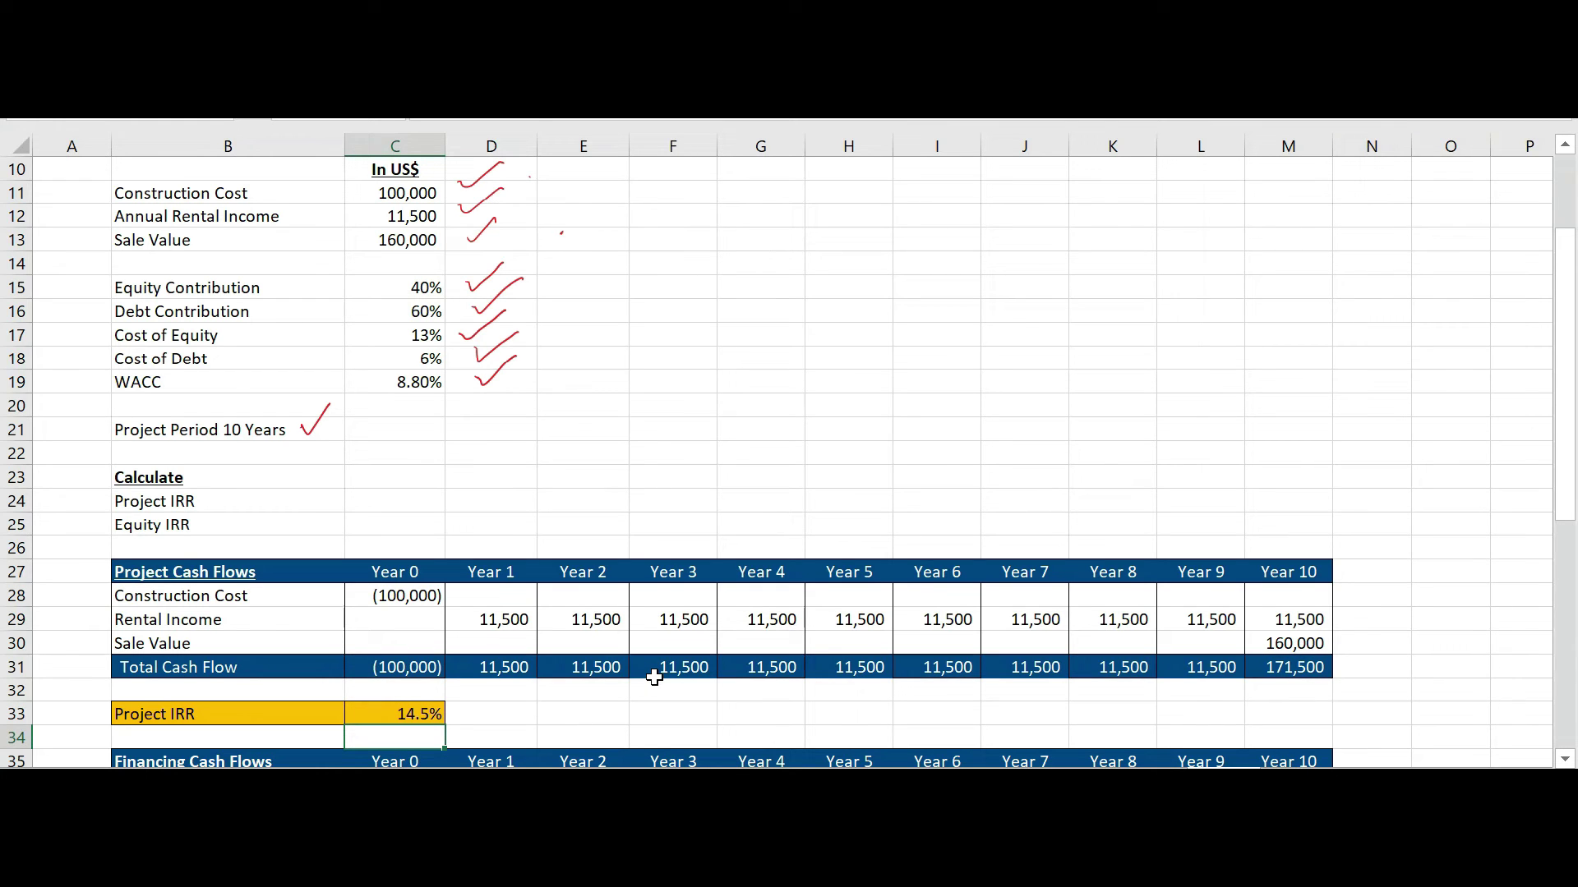
Calculate the Year 0 equity contribution in C37 of Financing Cash Flows by multiplying the construction cost in C28 by the equity percentage in C15
scroll(654, 676, "down", 3)
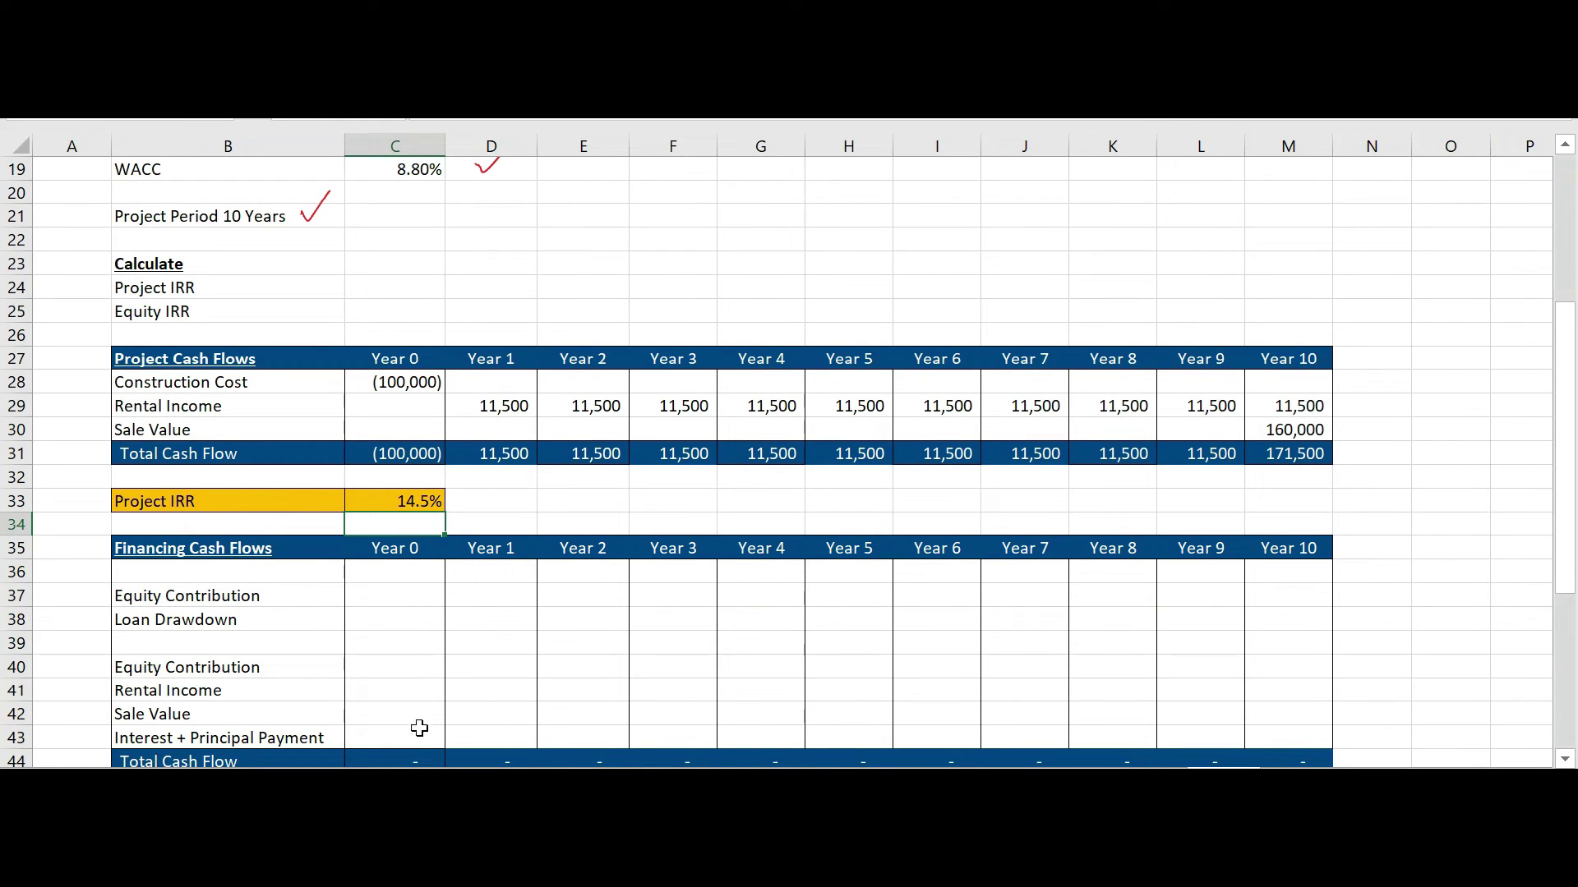
left_click(394, 594)
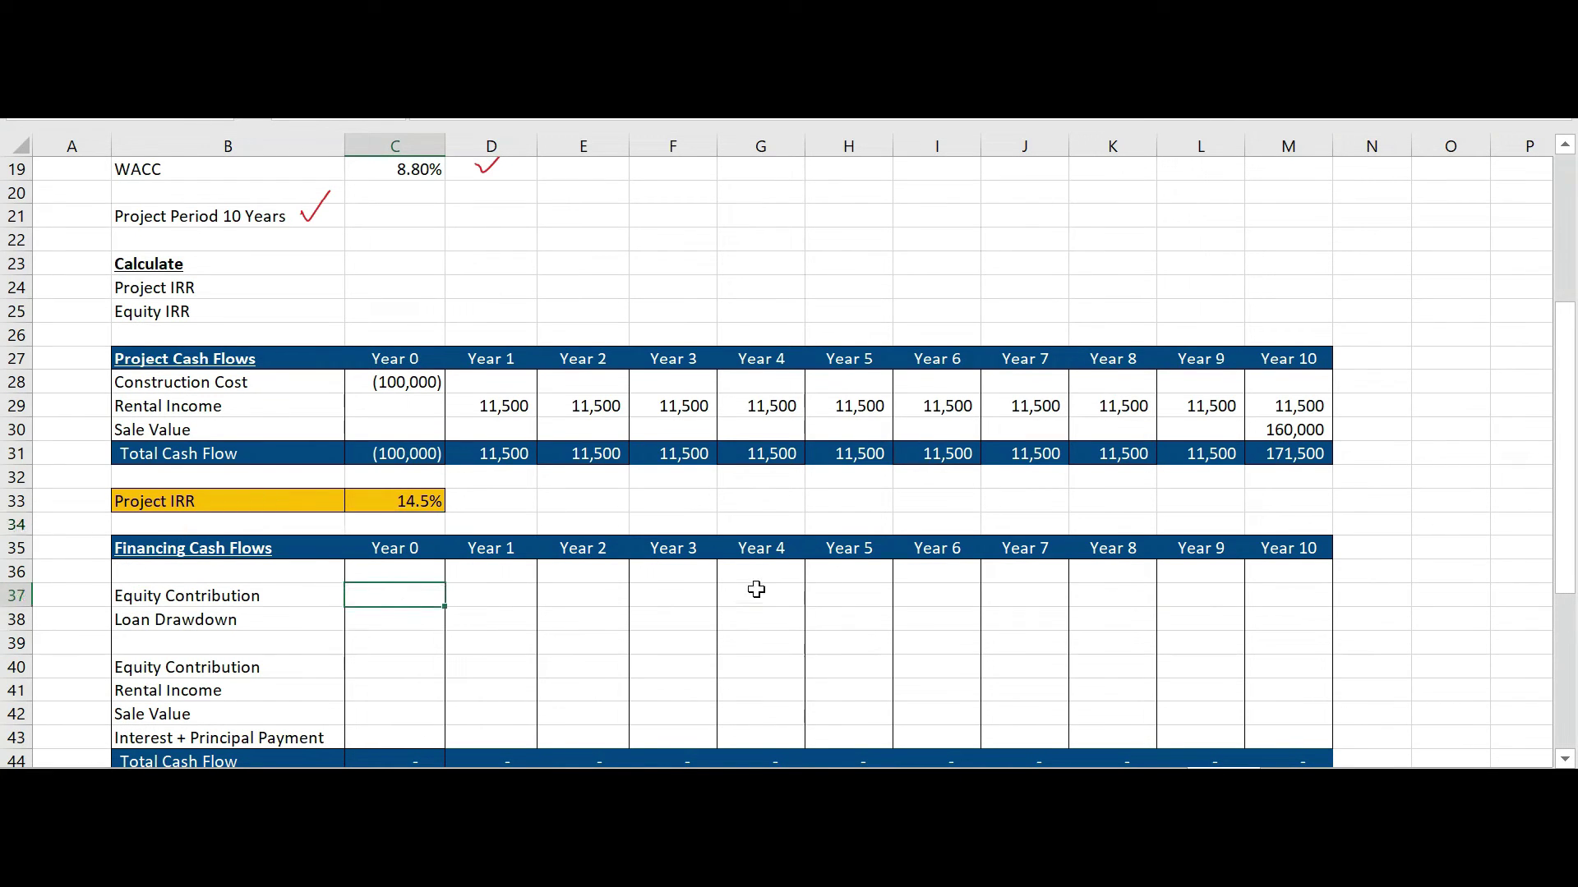
type("=")
left_click(370, 385)
type("=")
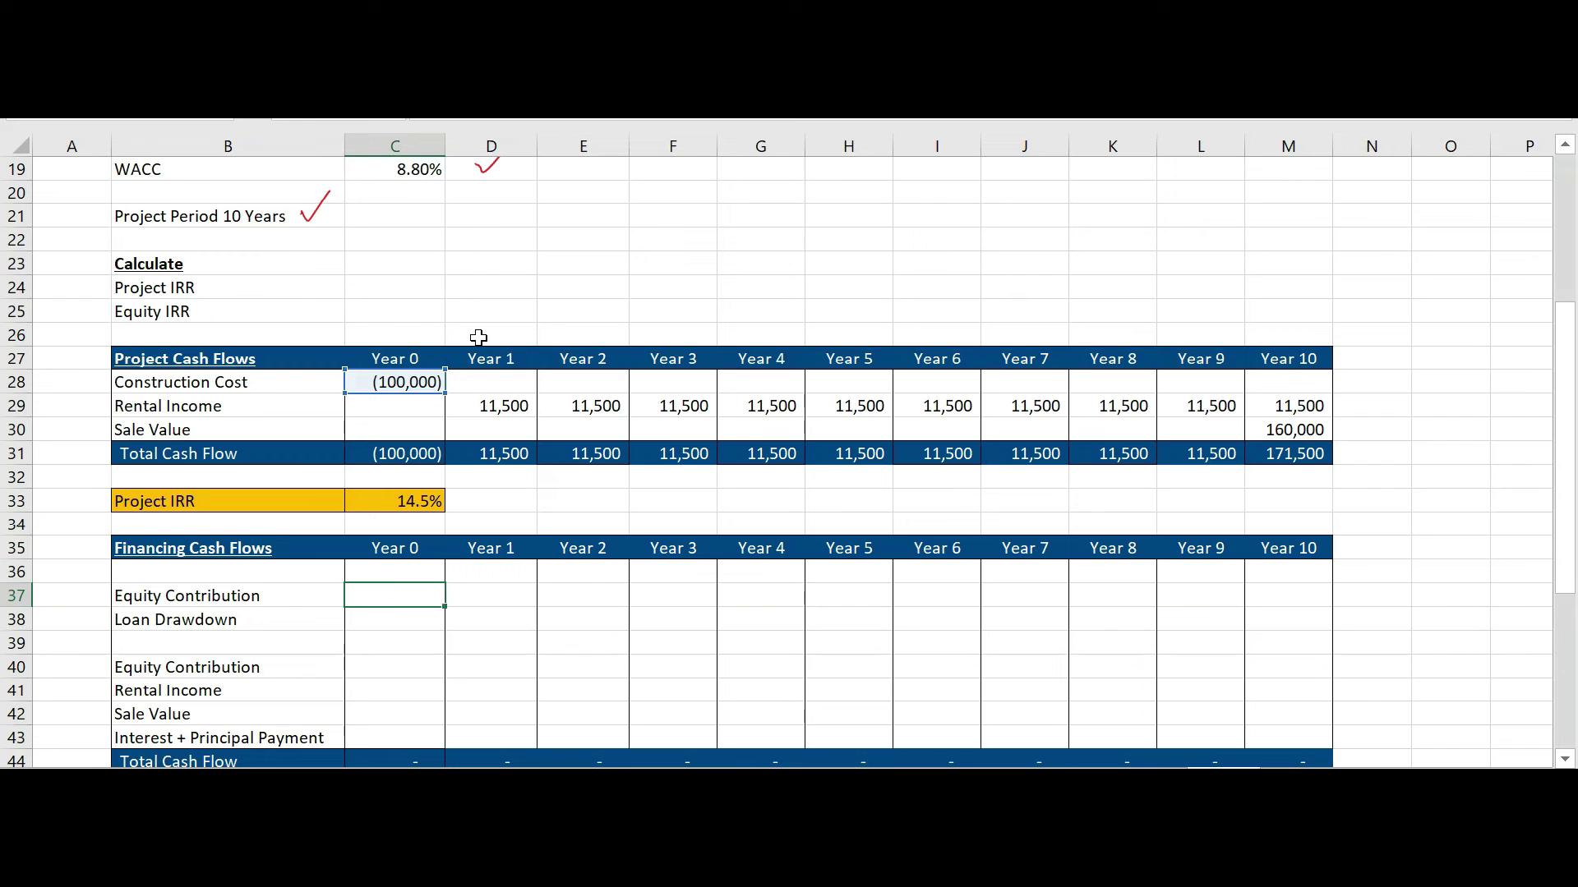
scroll(480, 341, "up", 3)
left_click(376, 285)
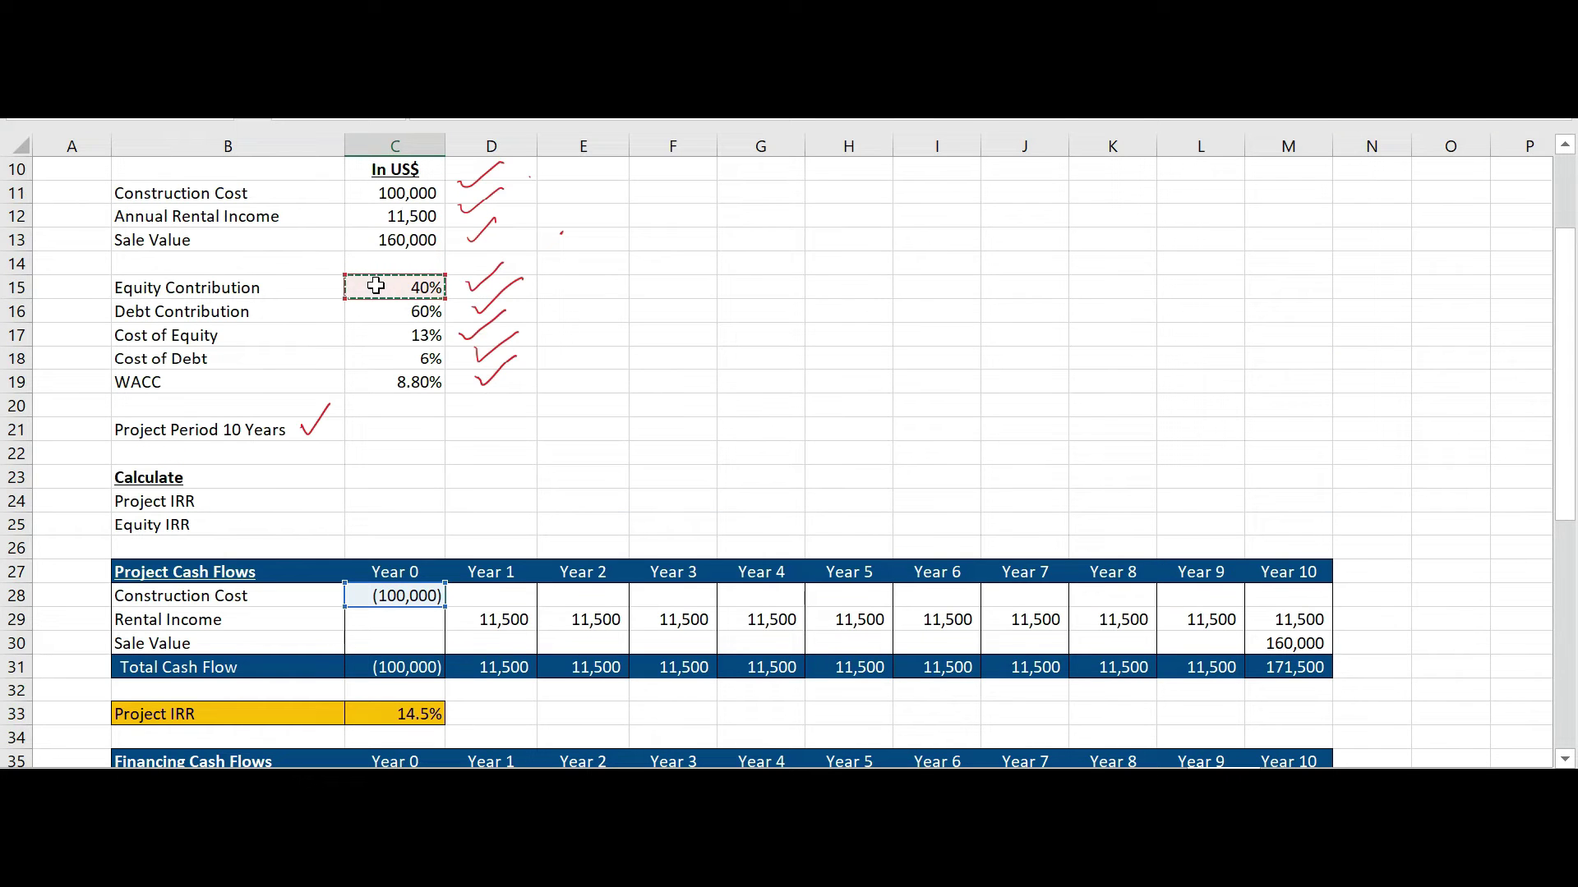
key("Return")
Calculate the Year 0 loan drawdown in C38 by multiplying the construction cost in C28 by the debt percentage in C16
scroll(415, 328, "down", 2)
scroll(415, 328, "up", 1)
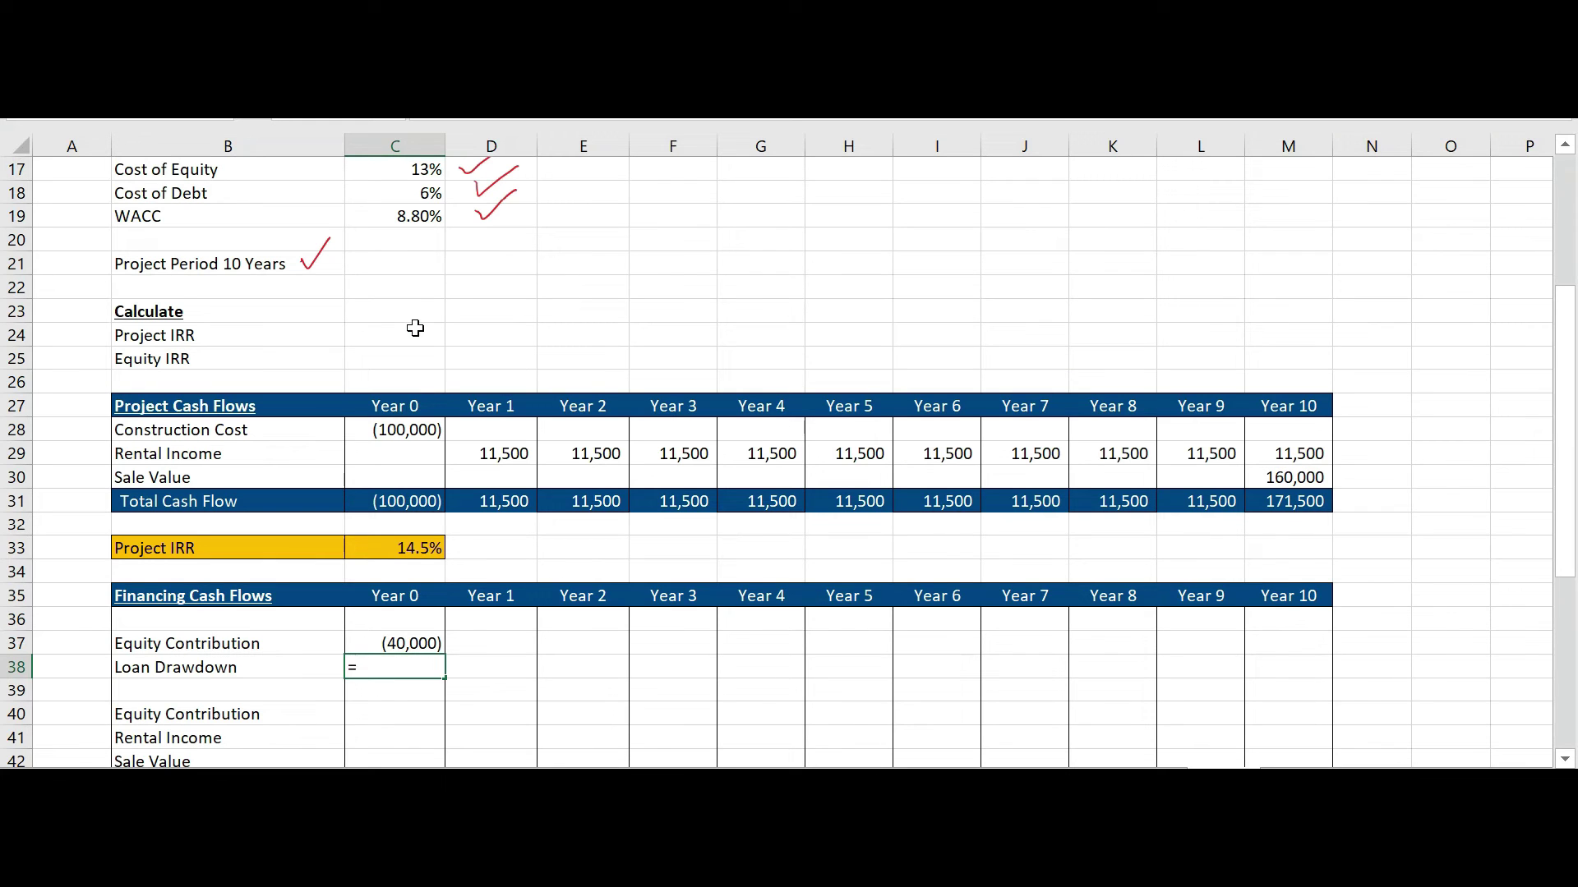
left_click(408, 436)
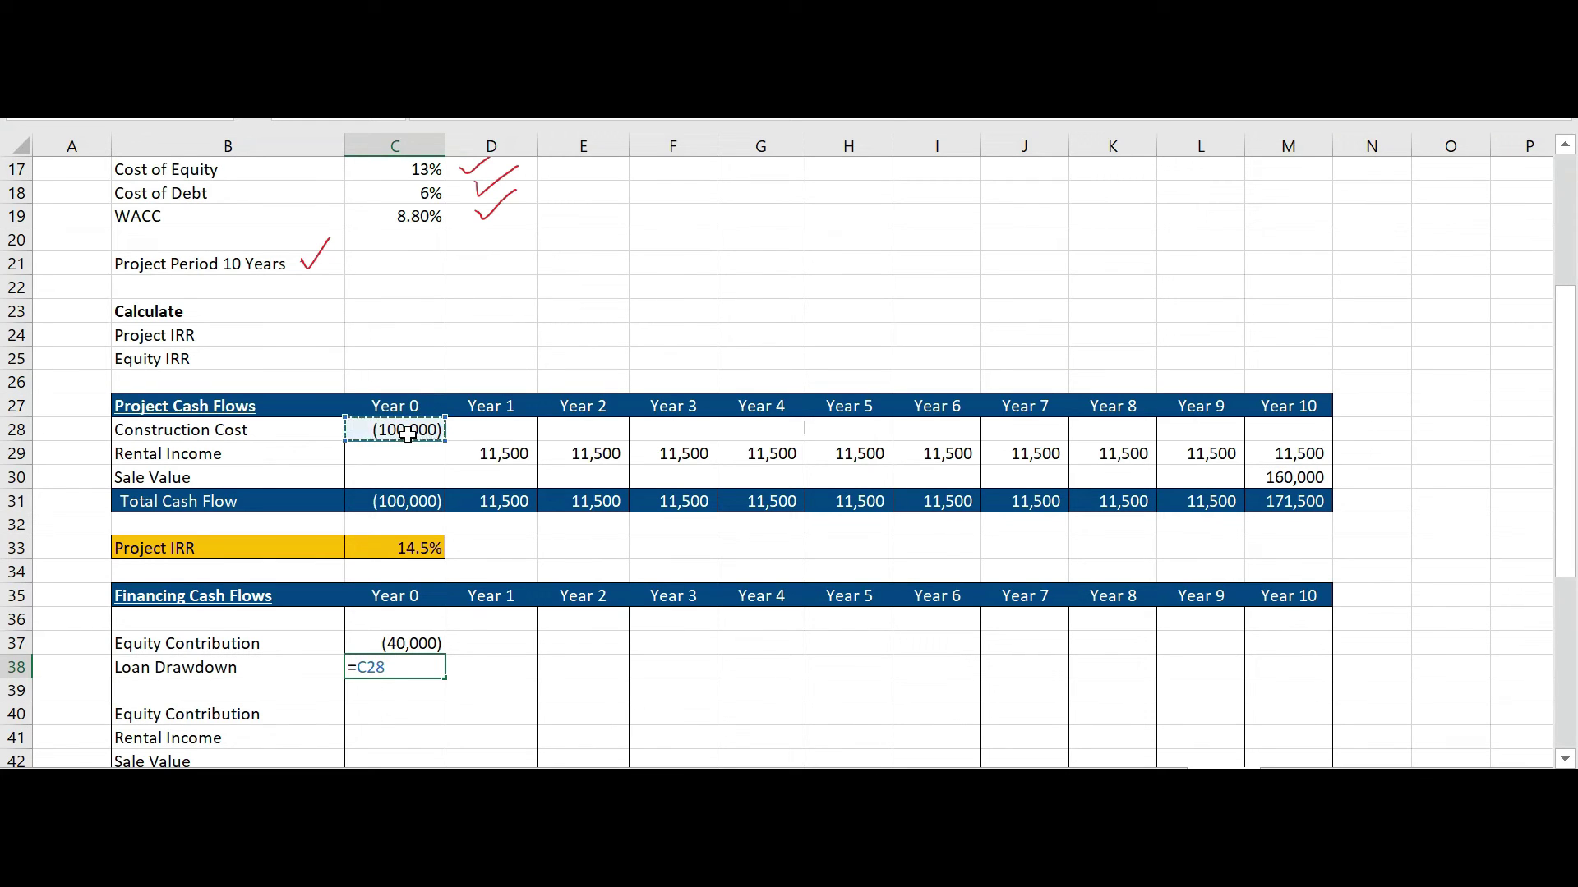
type("*")
scroll(402, 402, "up", 2)
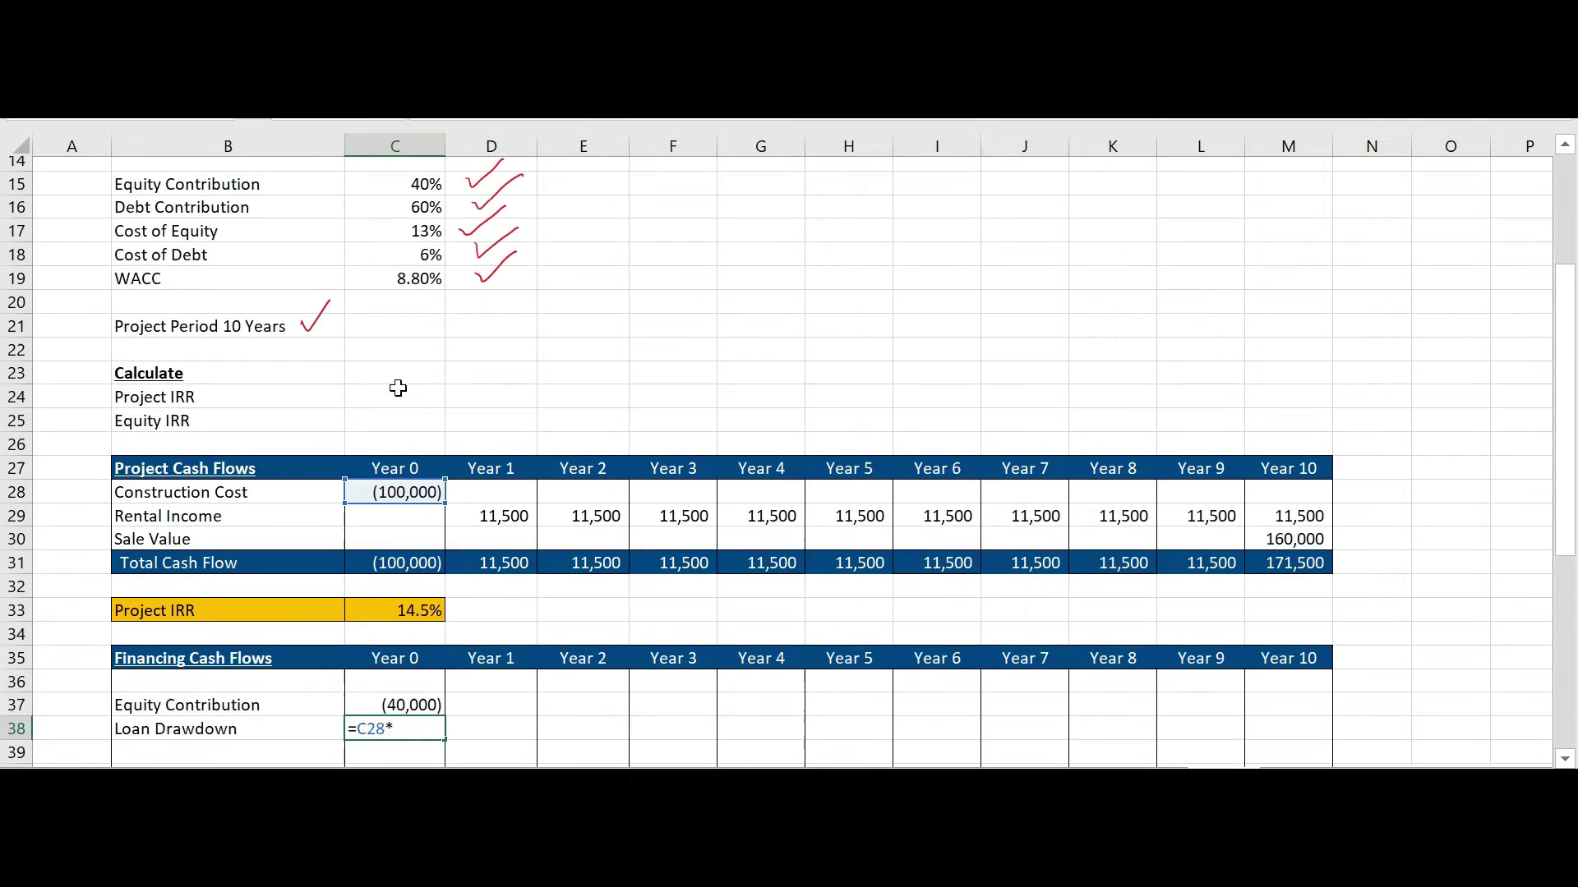
left_click(376, 285)
key("Return")
Link the Year 0 equity contribution in C40 of Financing Cash Flows to the equity amount in C37
scroll(377, 283, "down", 3)
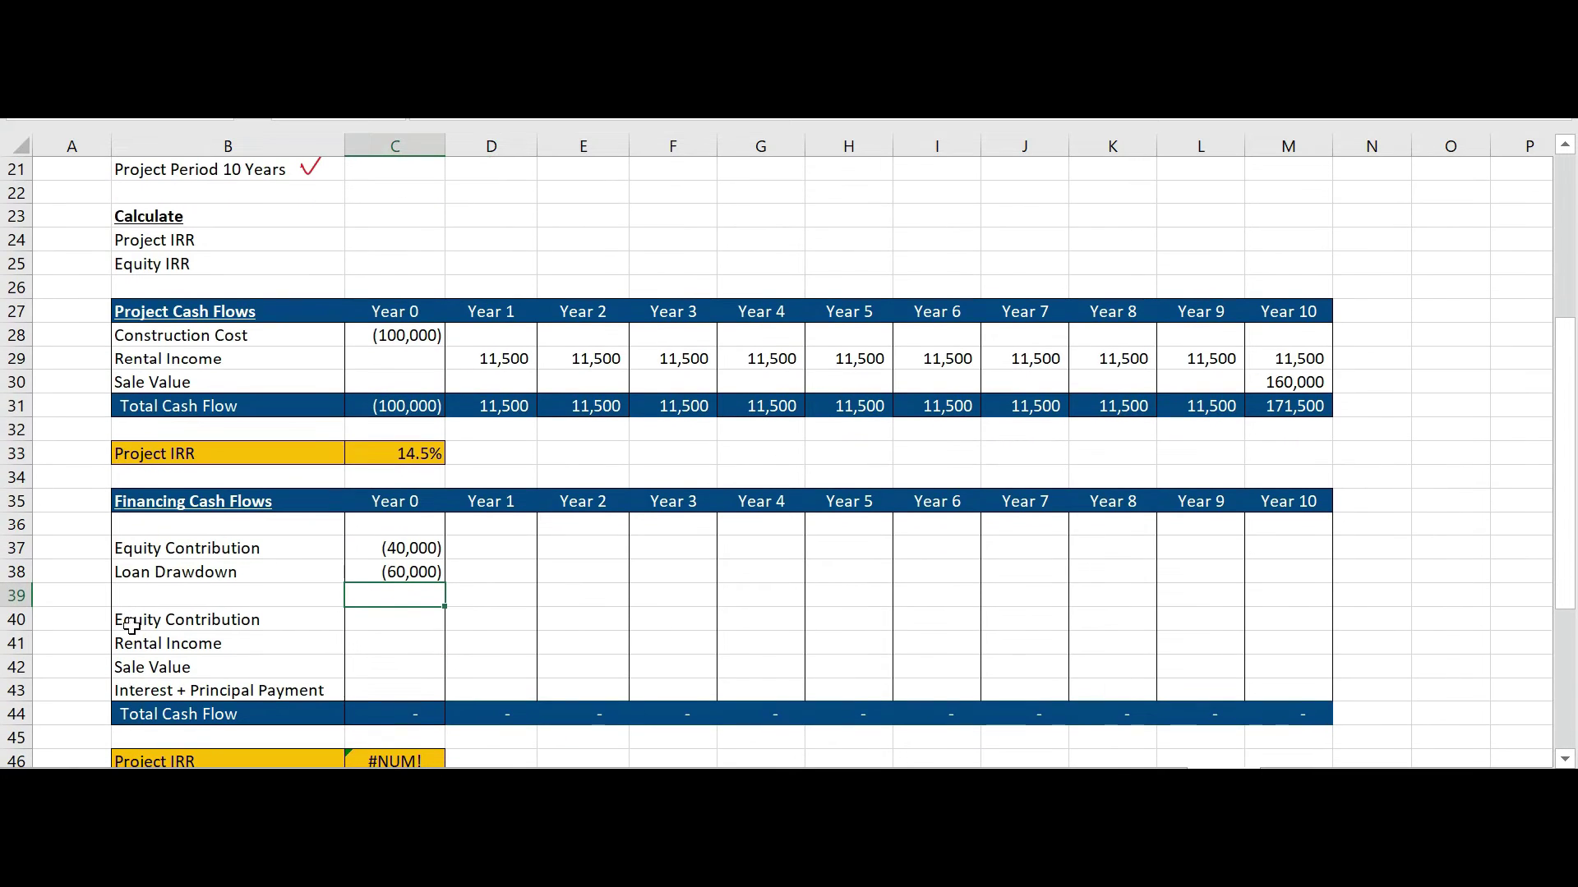
left_click(385, 626)
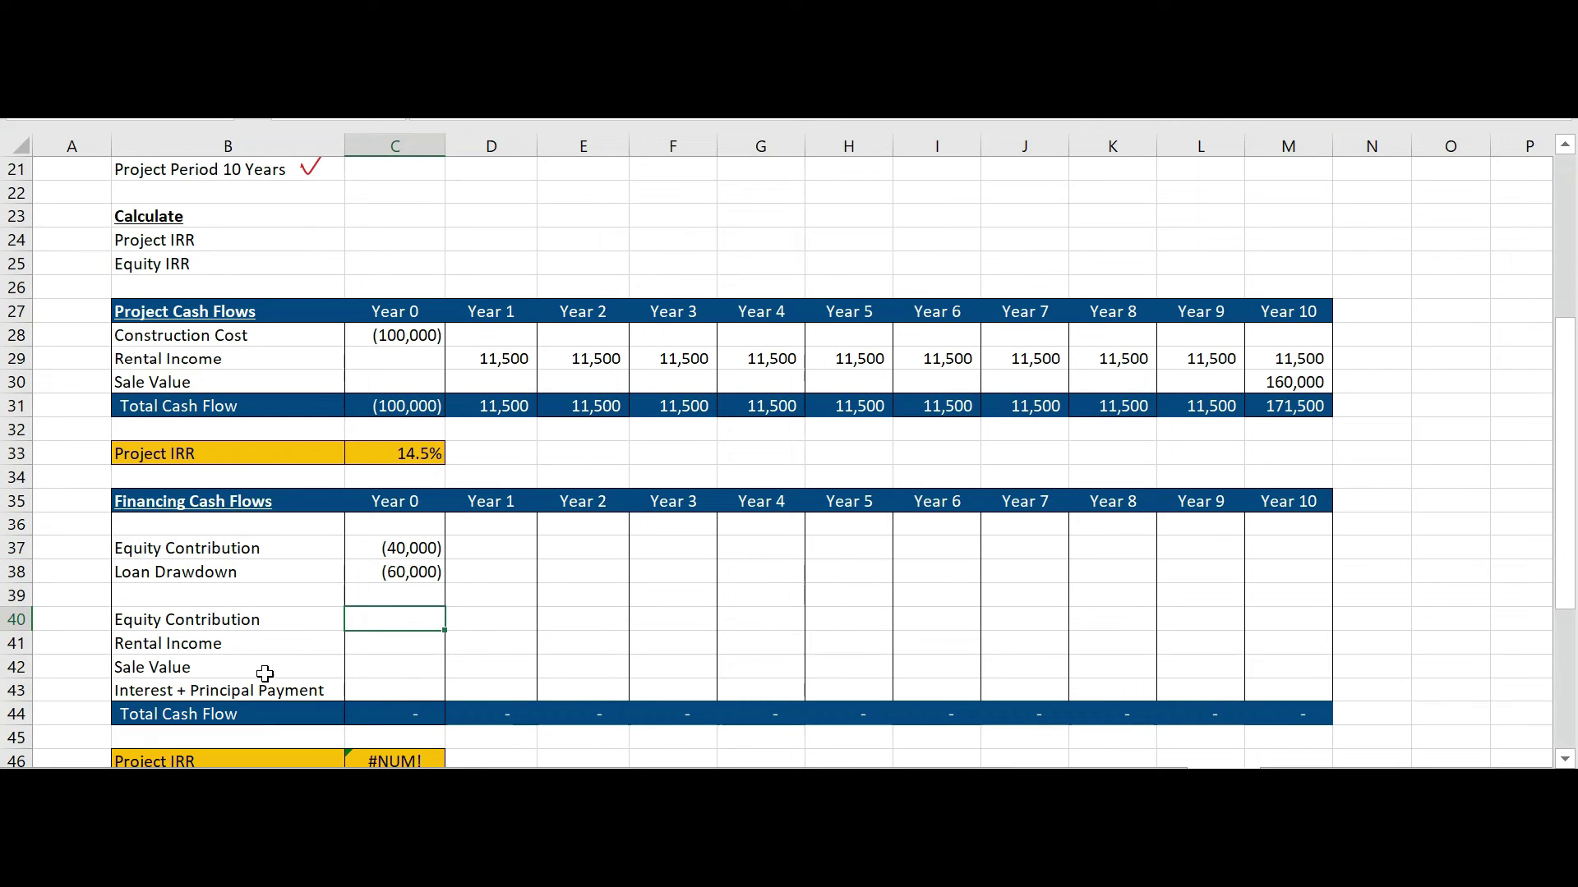
scroll(342, 516, "up", 1)
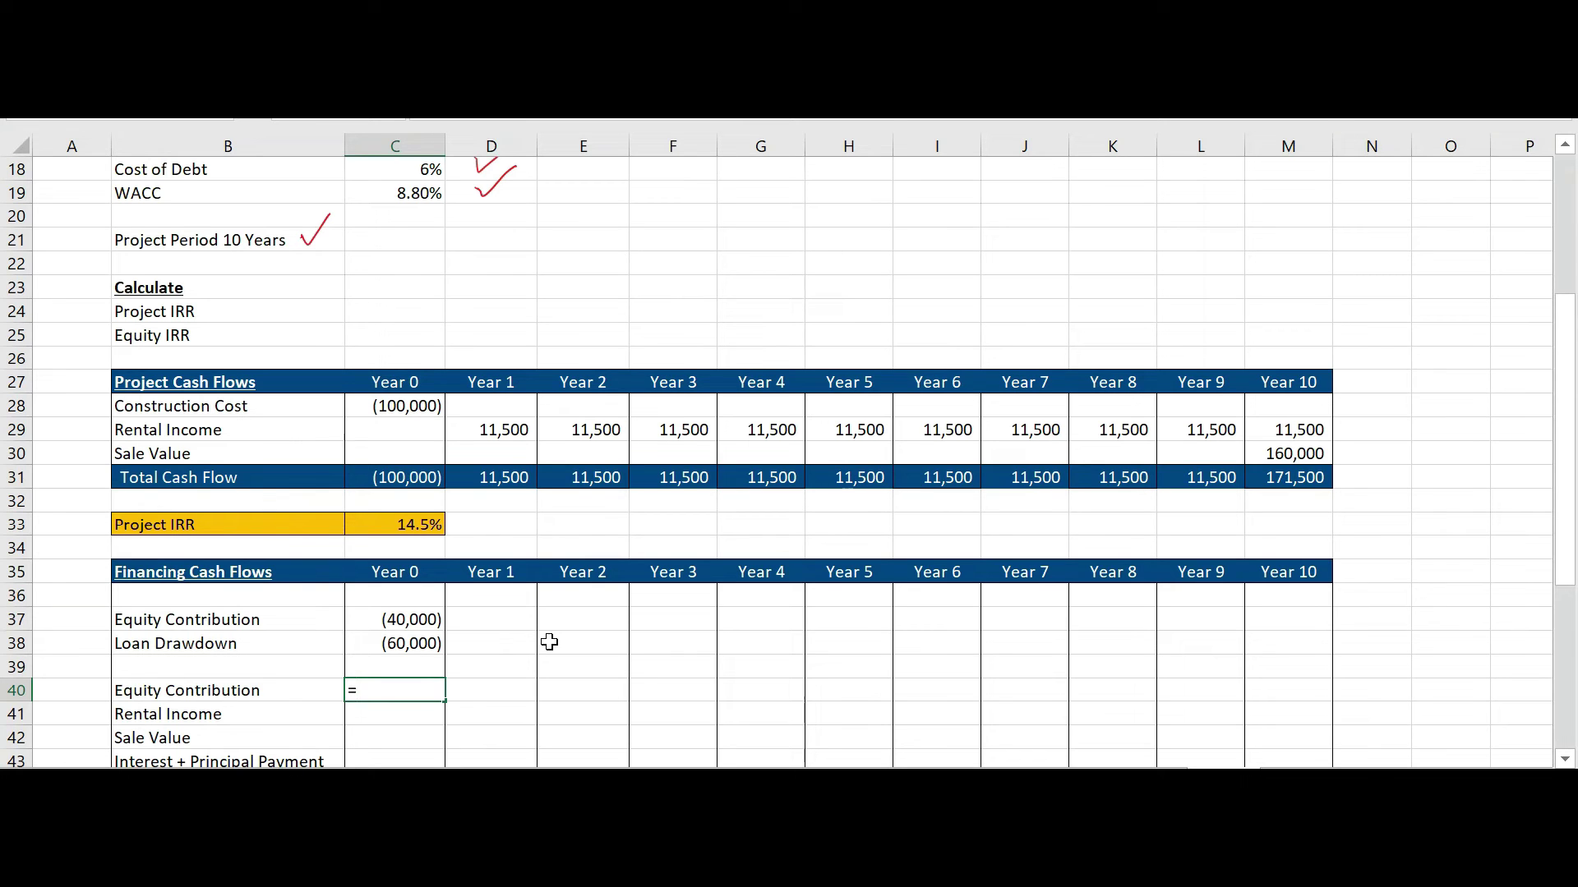
left_click(398, 622)
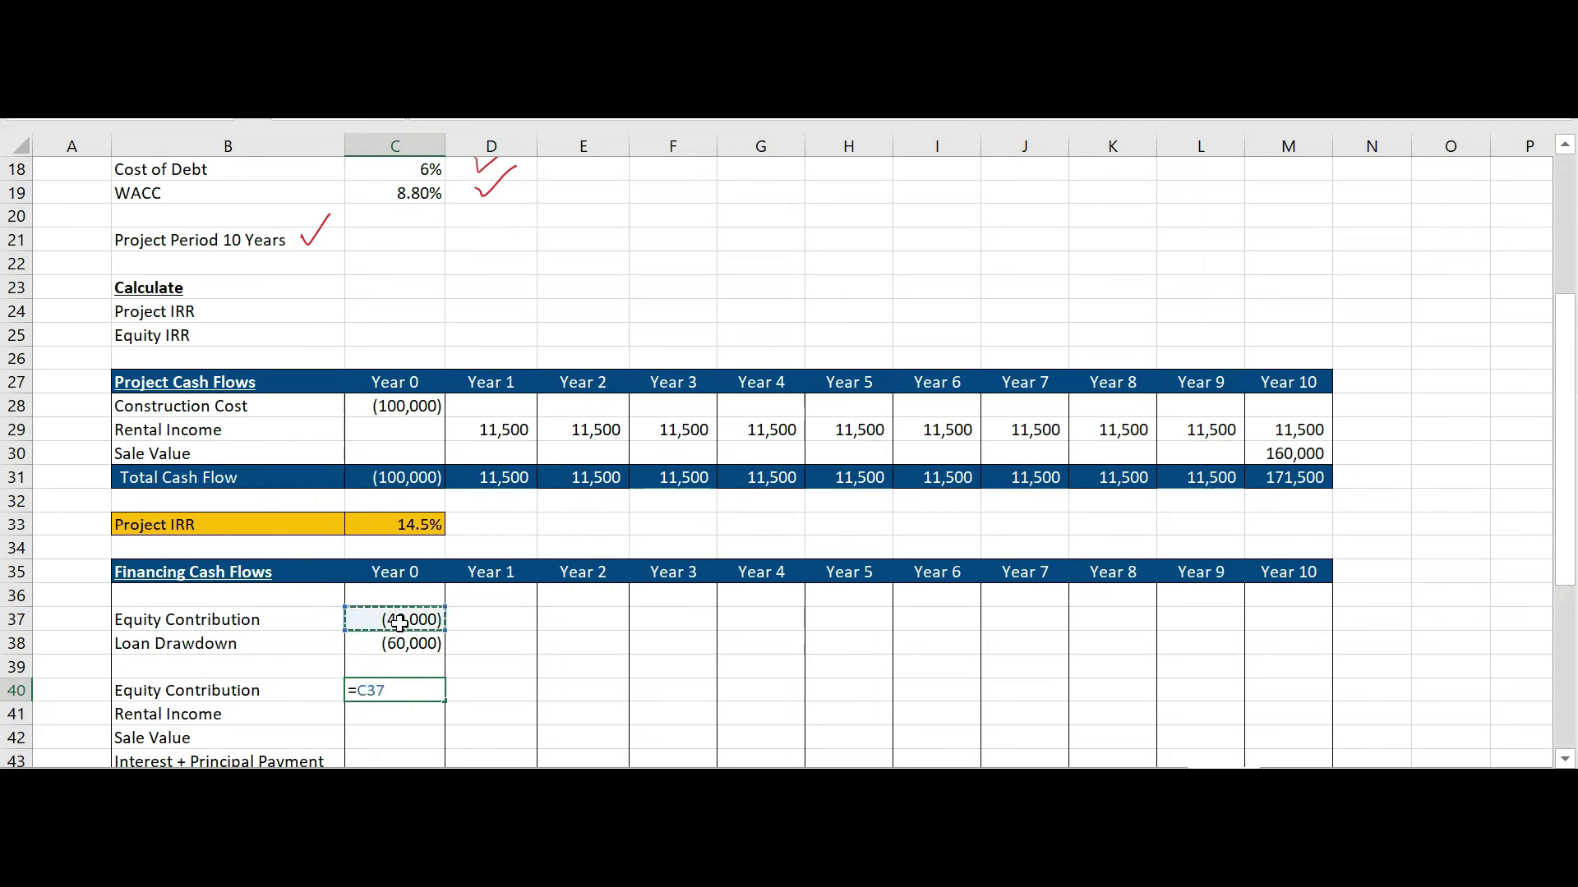
key("Return")
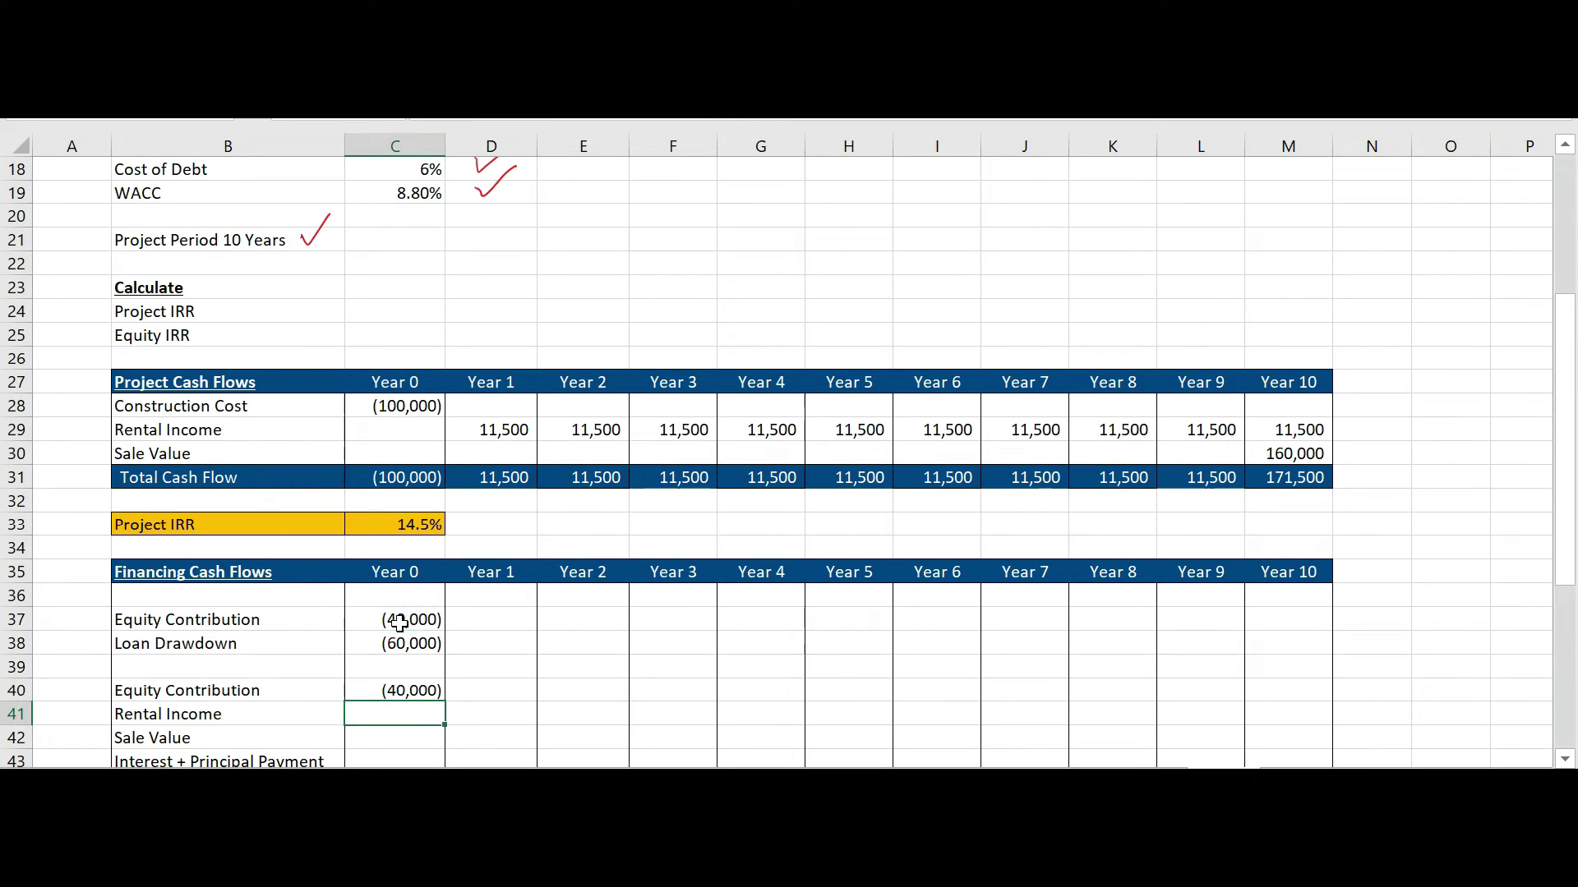
Link the Year 1 rental income in D41 of Financing Cash Flows to the annual rental income input in C12
scroll(327, 676, "down", 3)
scroll(327, 677, "up", 2)
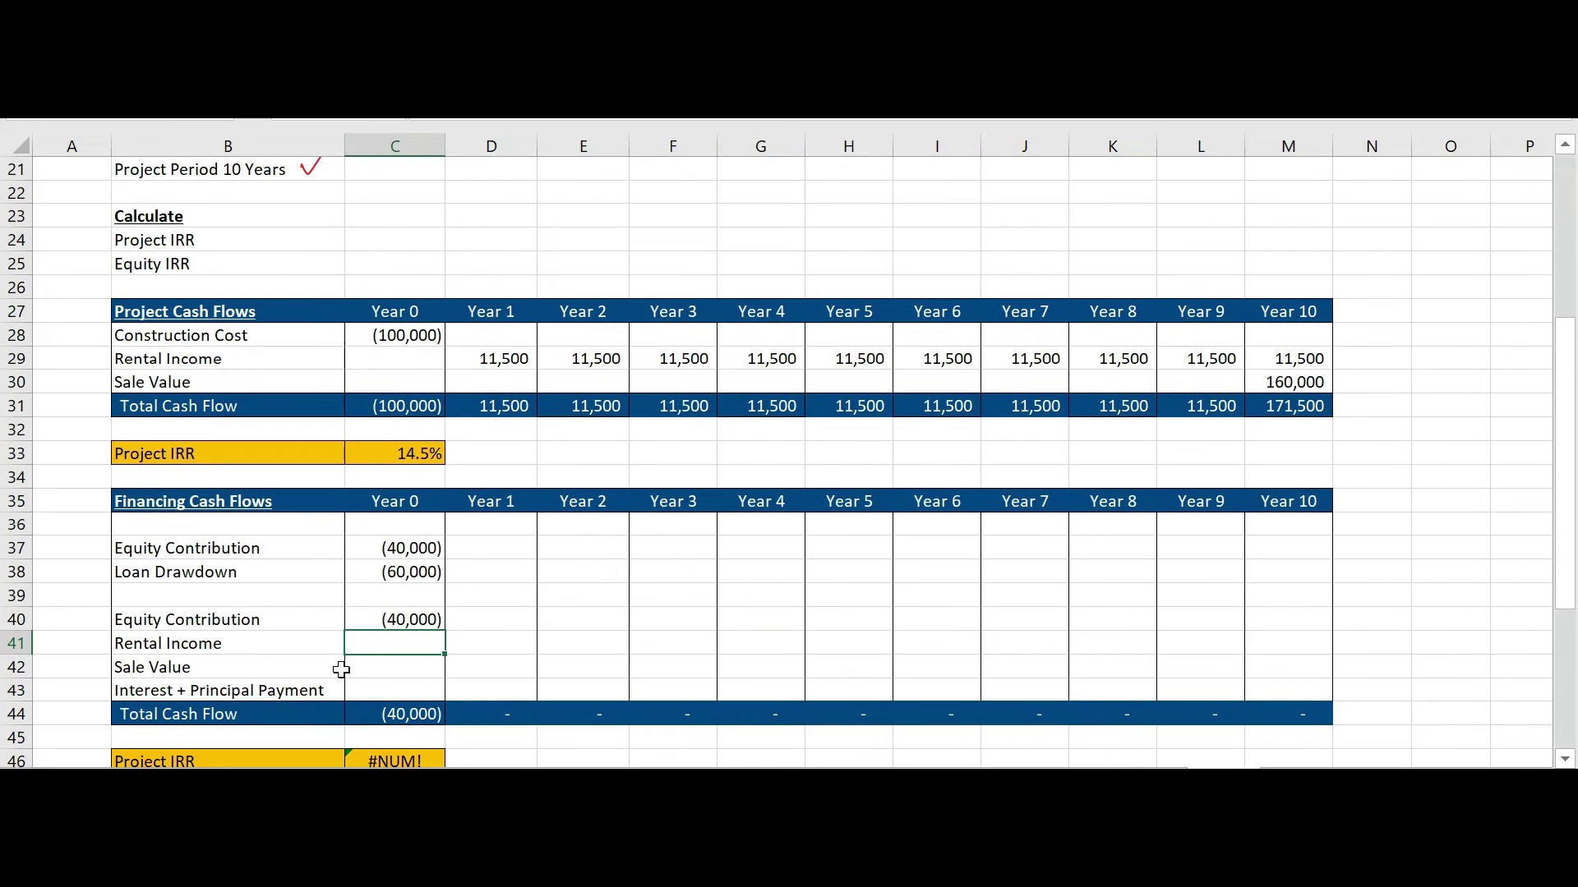
left_click(461, 642)
type("=")
scroll(698, 410, "up", 4)
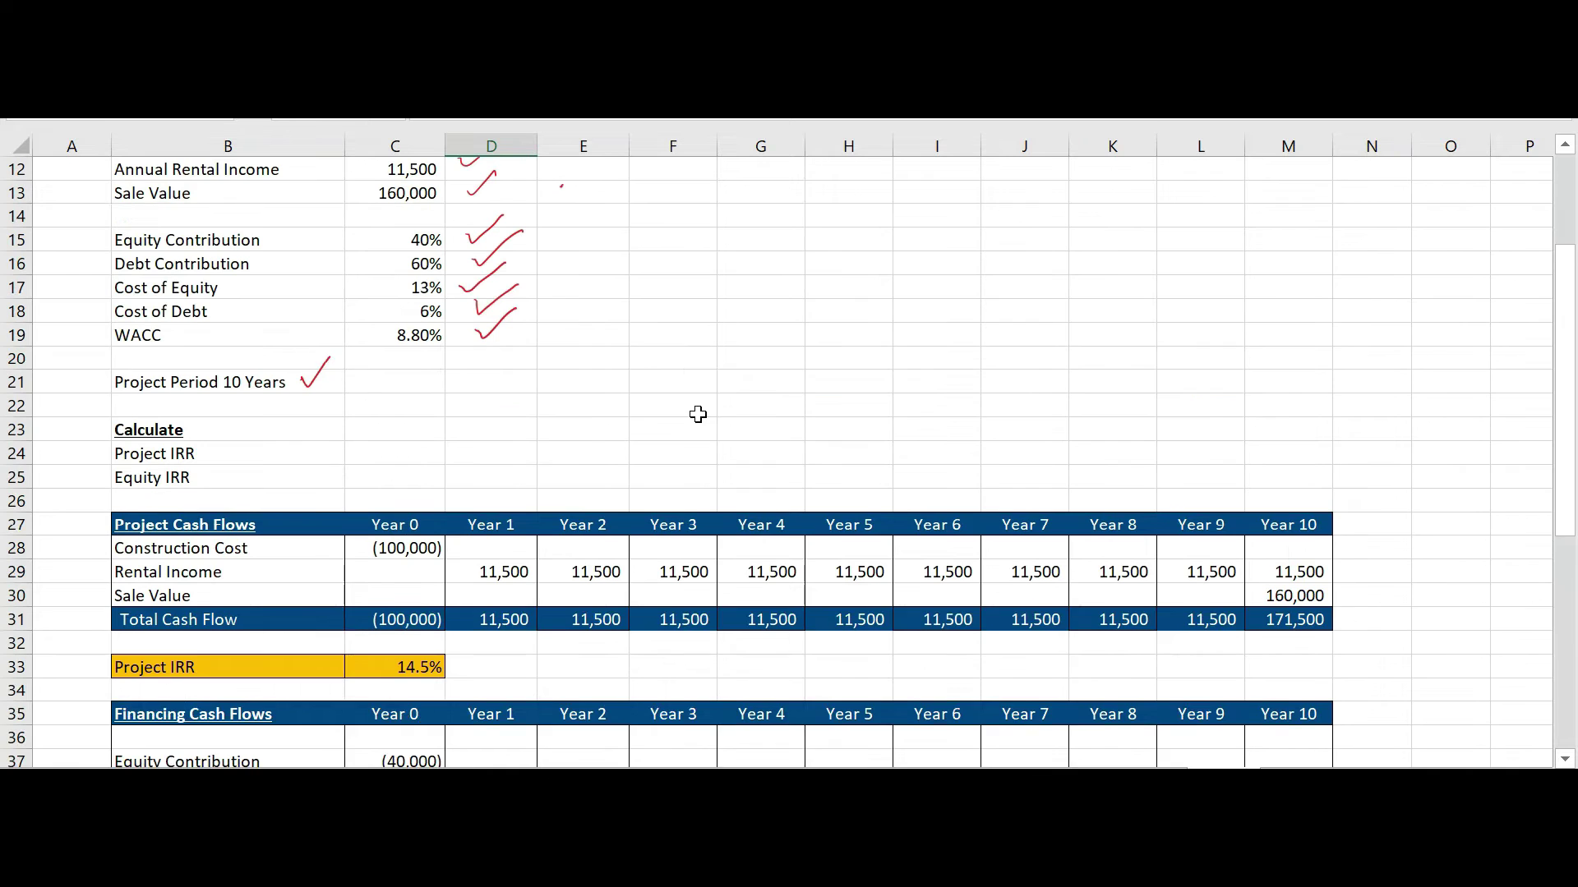
left_click(369, 240)
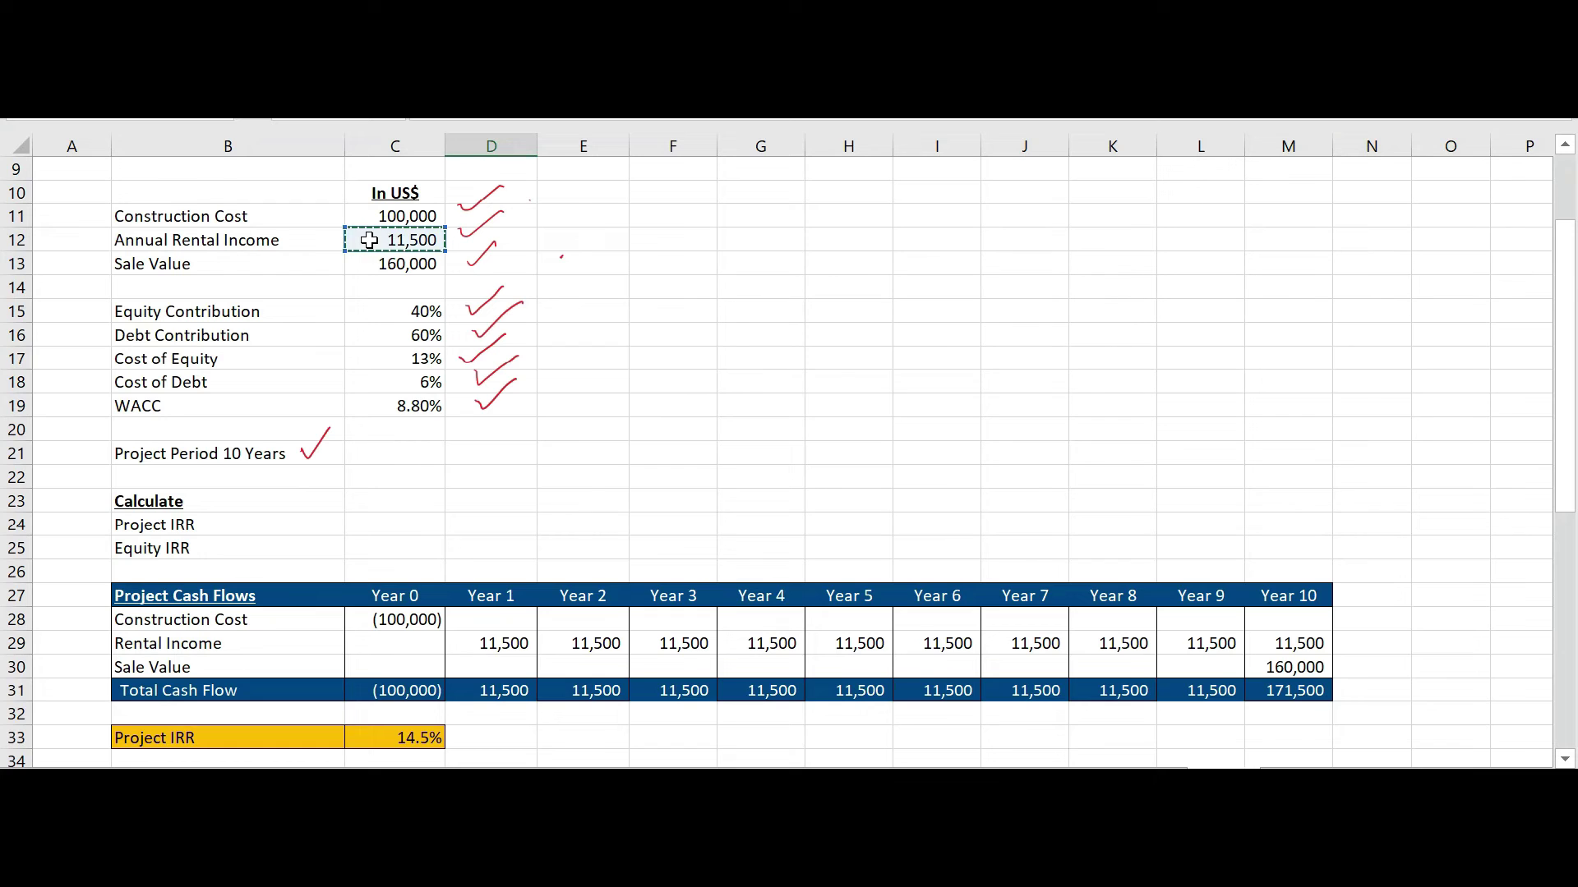
key("Return")
Set the Year 2 rental income in E41 equal to D41 and fill the formula across to Year 10
scroll(795, 408, "down", 4)
left_click(579, 644)
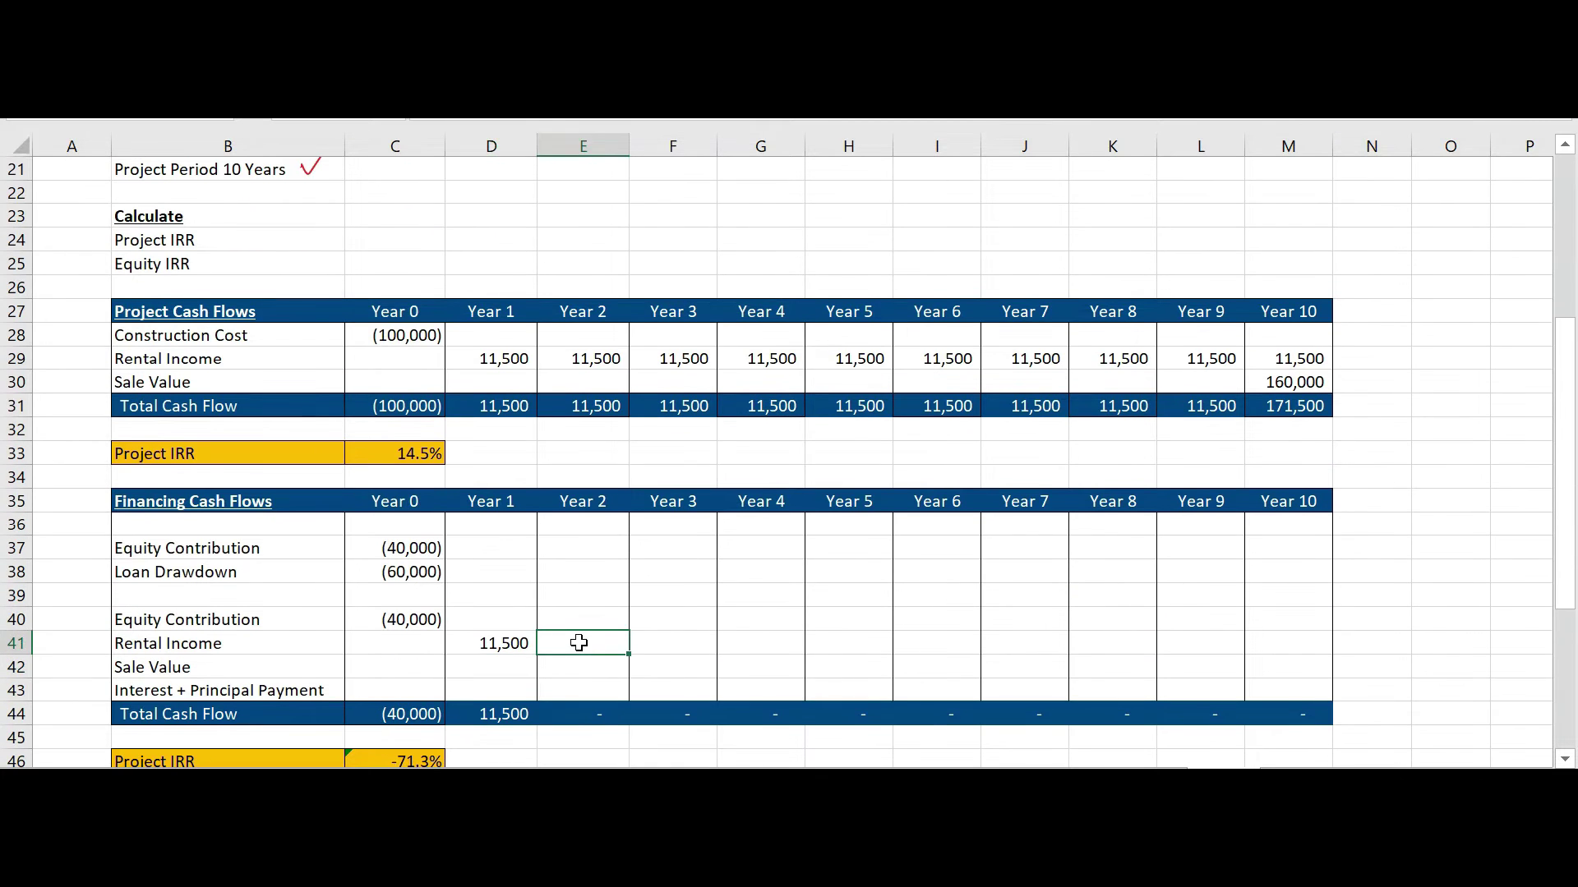
type("=")
key("Left")
key("Return")
left_click(604, 644)
left_click_drag(629, 654, 1289, 644)
Bring the 160,000 sale value into Year 10 of Financing Cash Flows with a formula in M42
left_click(244, 669)
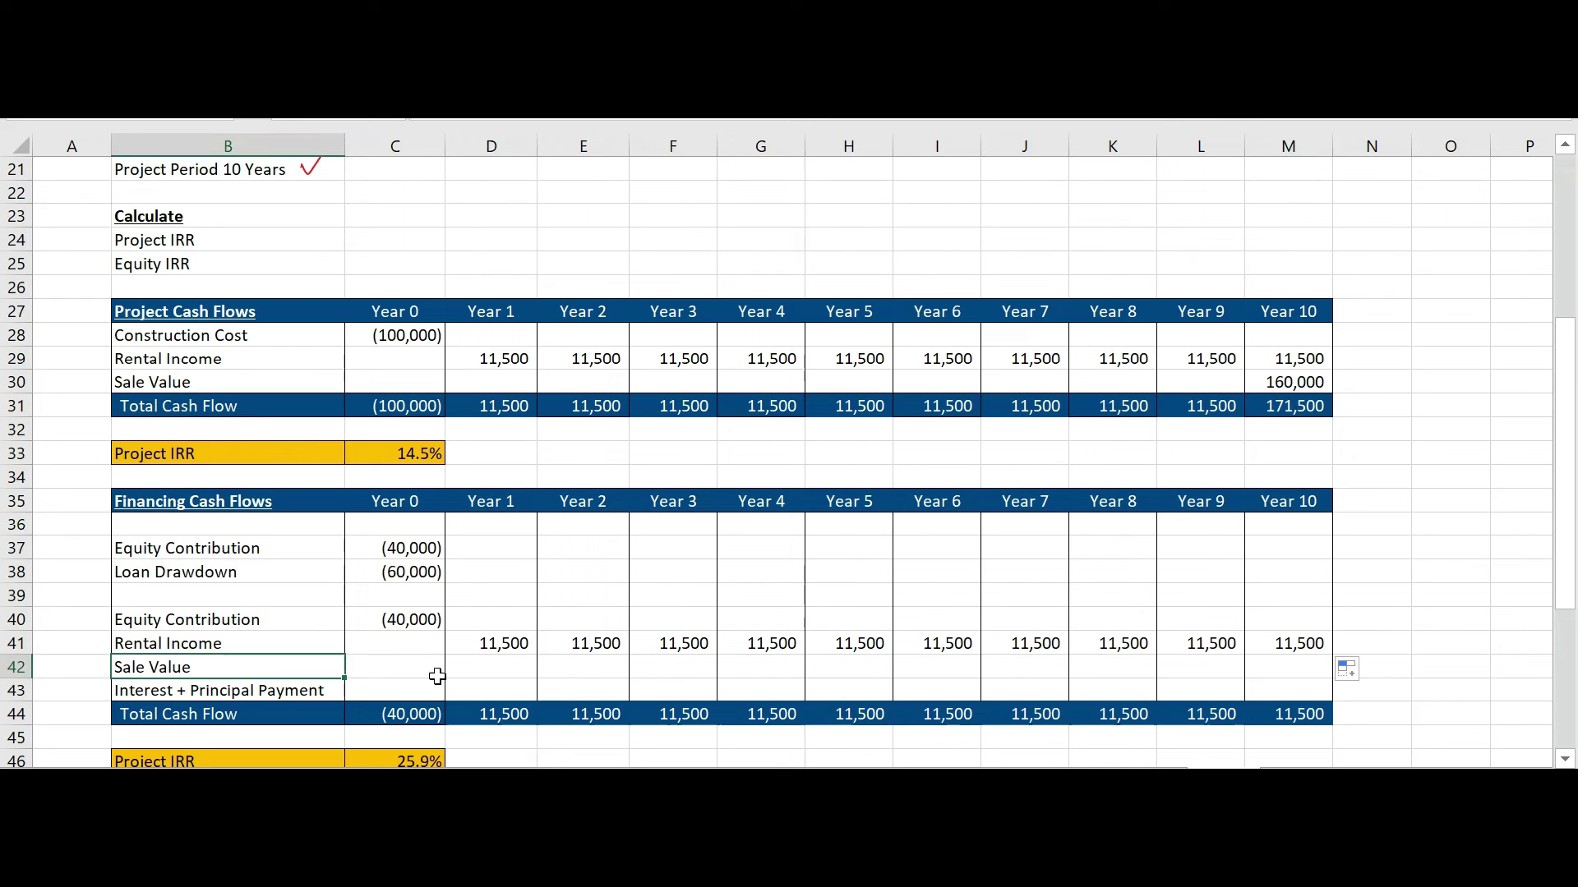
left_click(1310, 672)
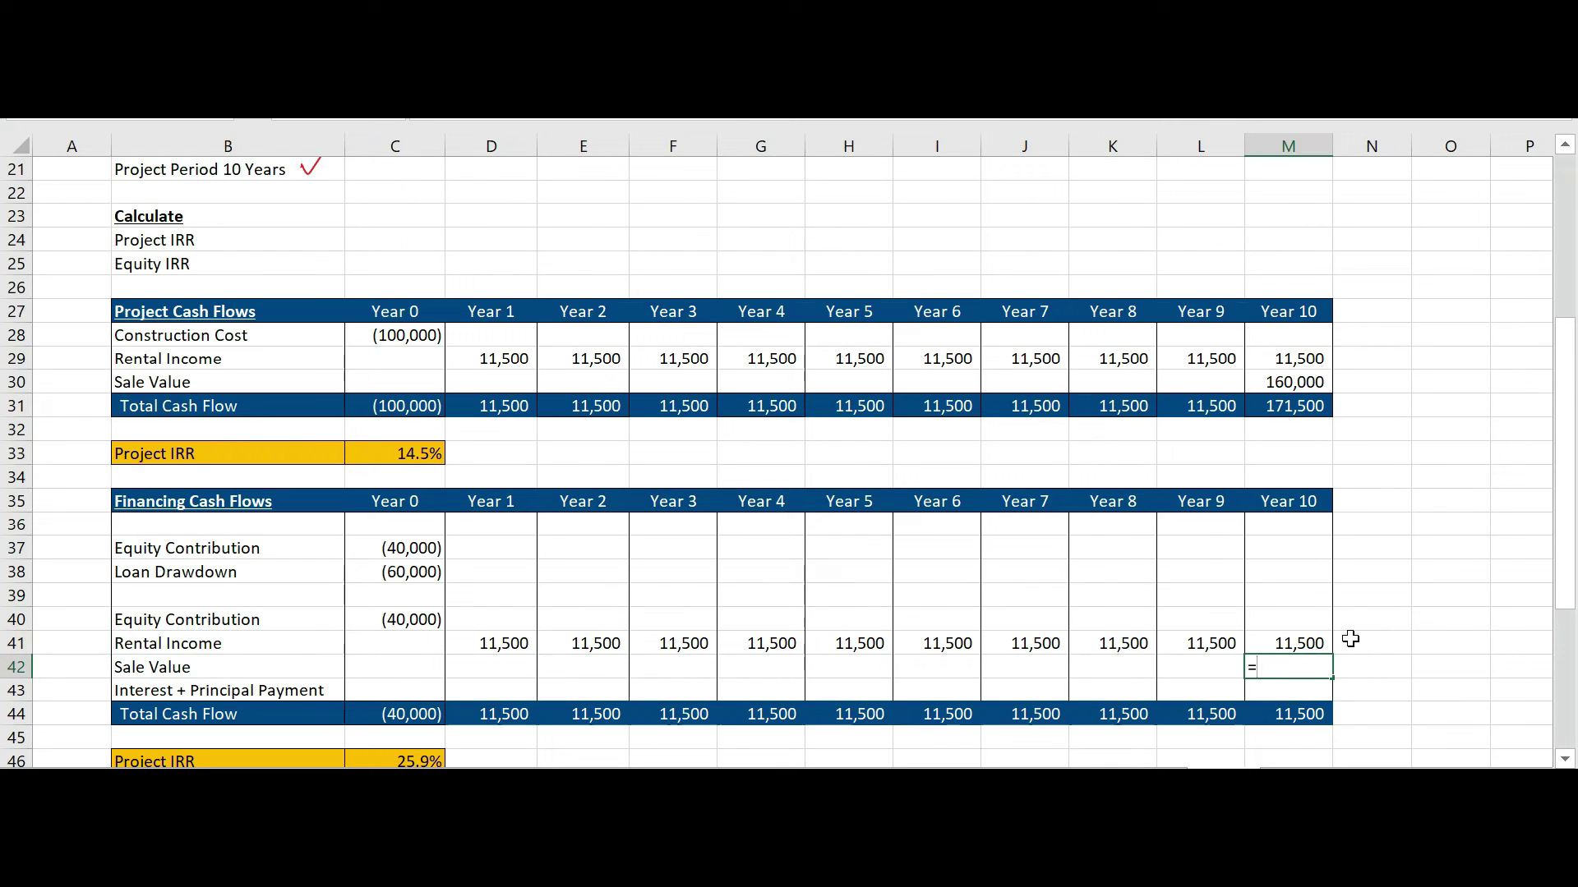
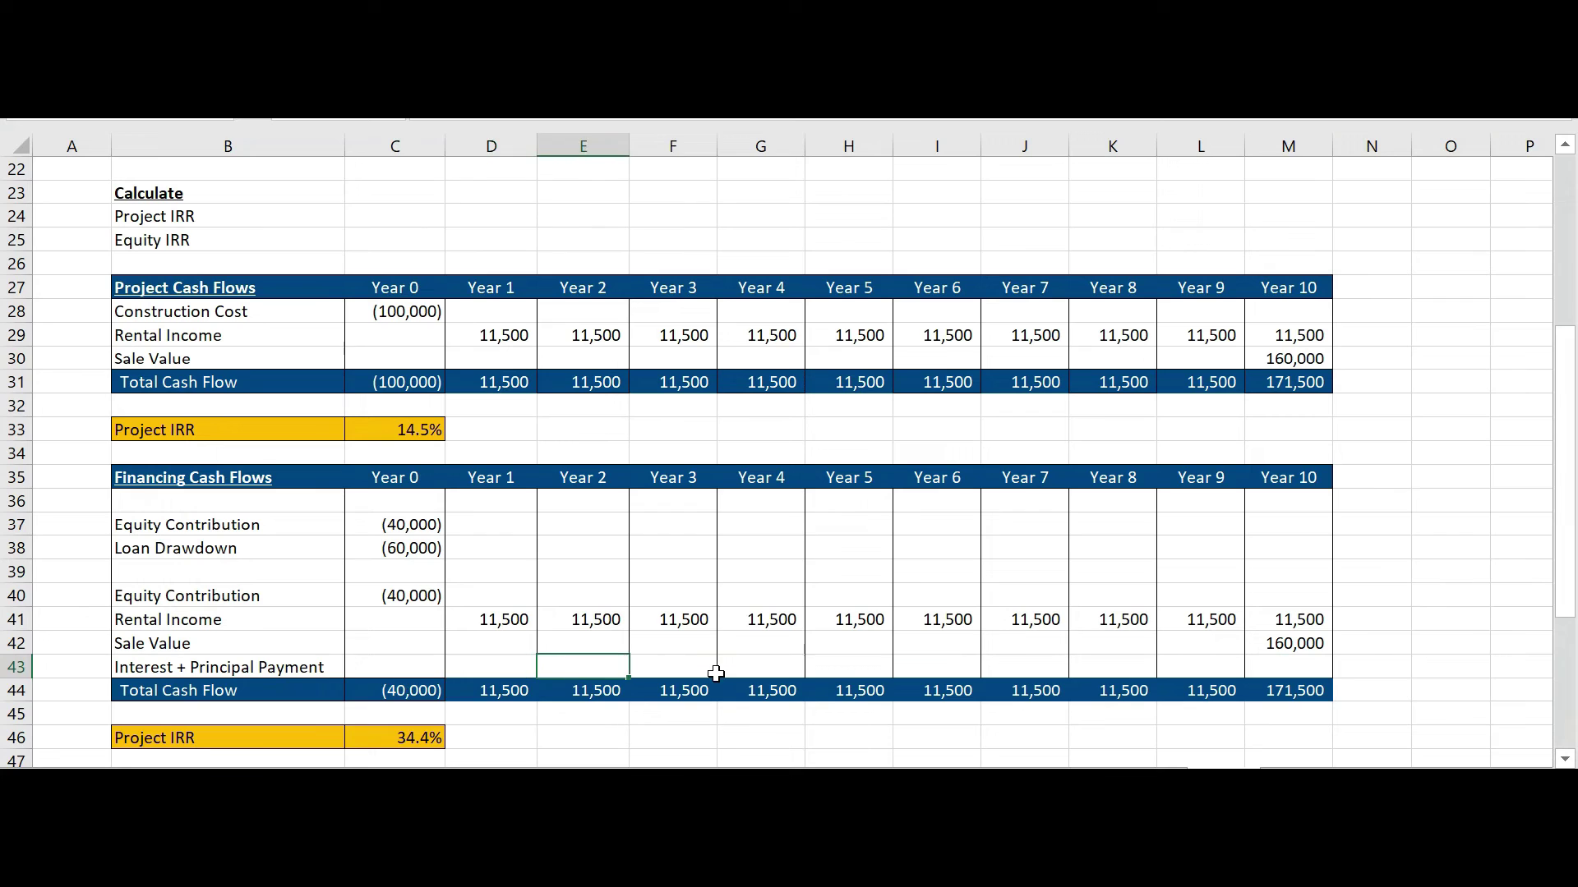
Review the Year 4 to Year 9 cells of the Interest + Principal Payment row
left_click(768, 659)
left_click(866, 667)
left_click(937, 667)
left_click(1025, 665)
left_click(1113, 664)
left_click(1200, 660)
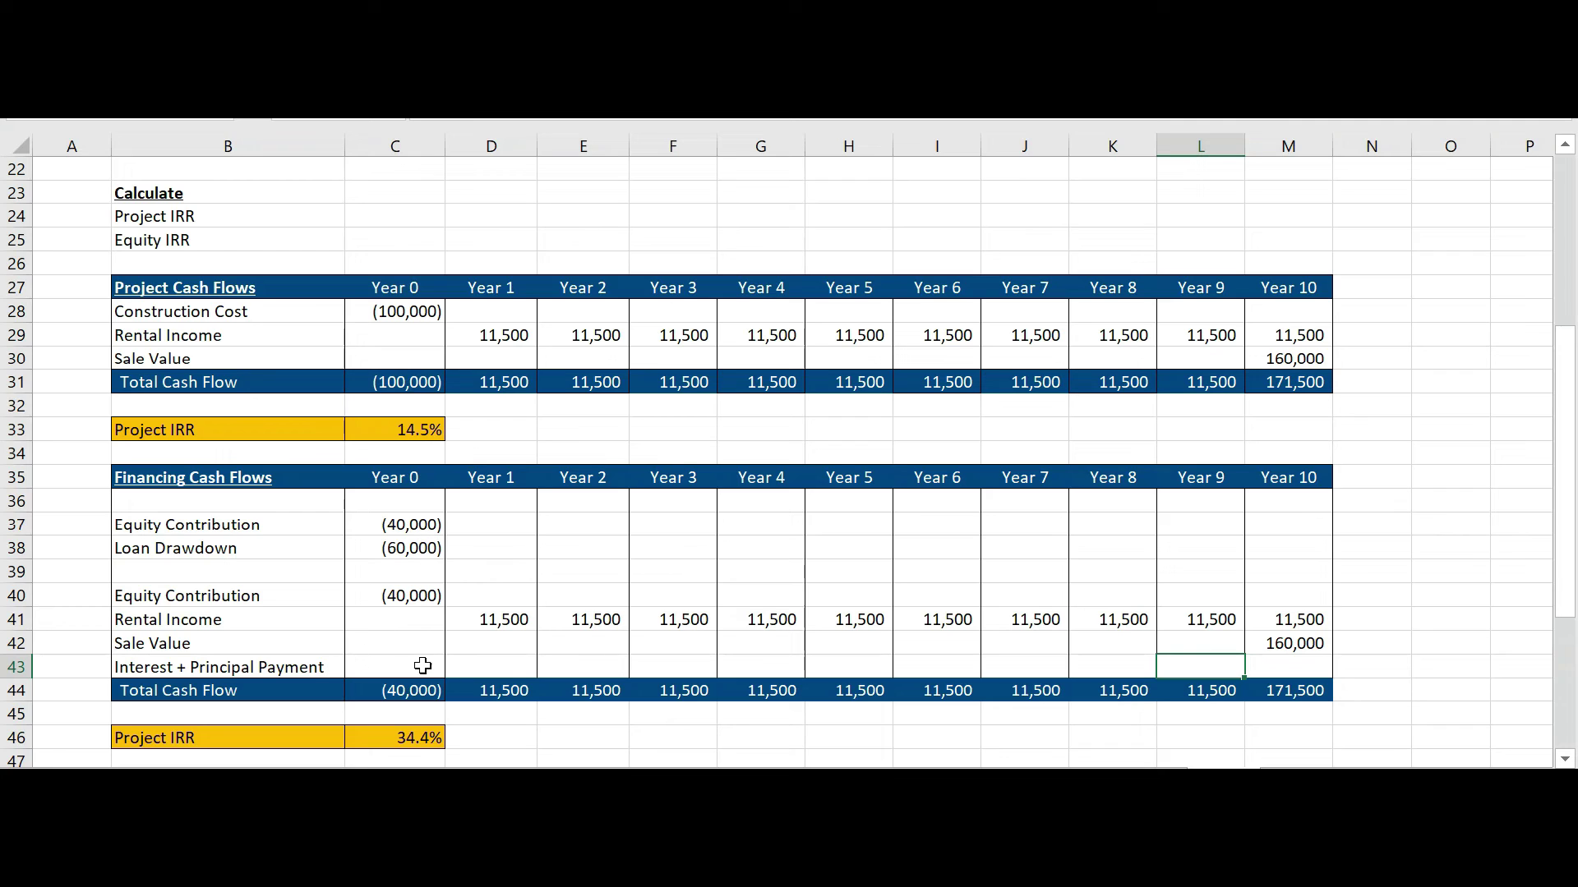
Begin a PMT formula in D43 for the Year 1 interest and principal payment, using the cost of debt in C18 as the rate
left_click(236, 670)
left_click(503, 669)
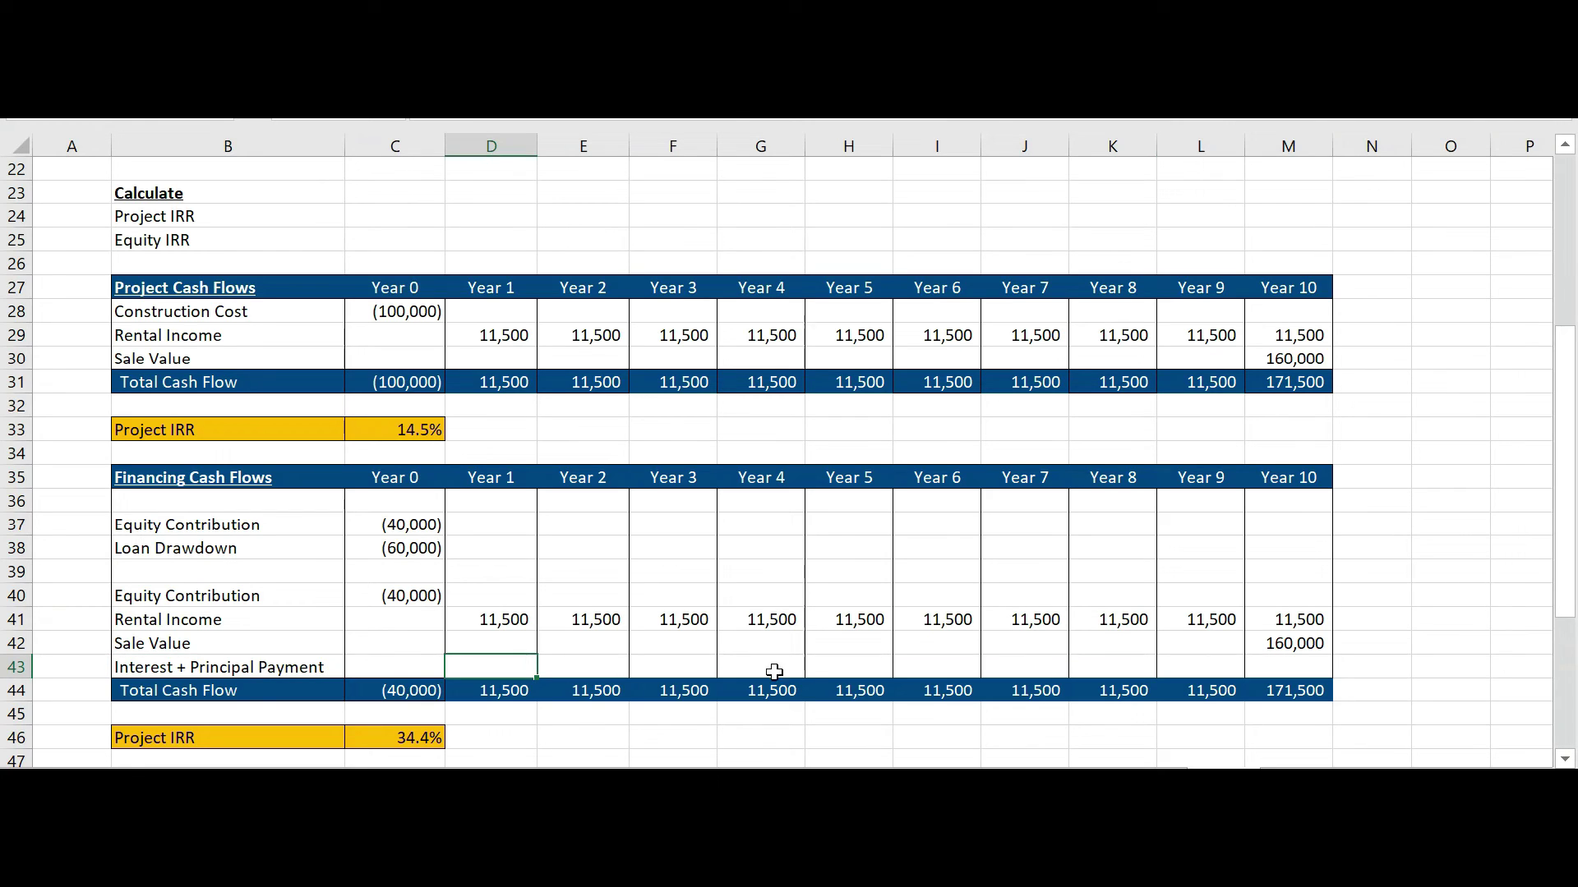
type("=pmt(")
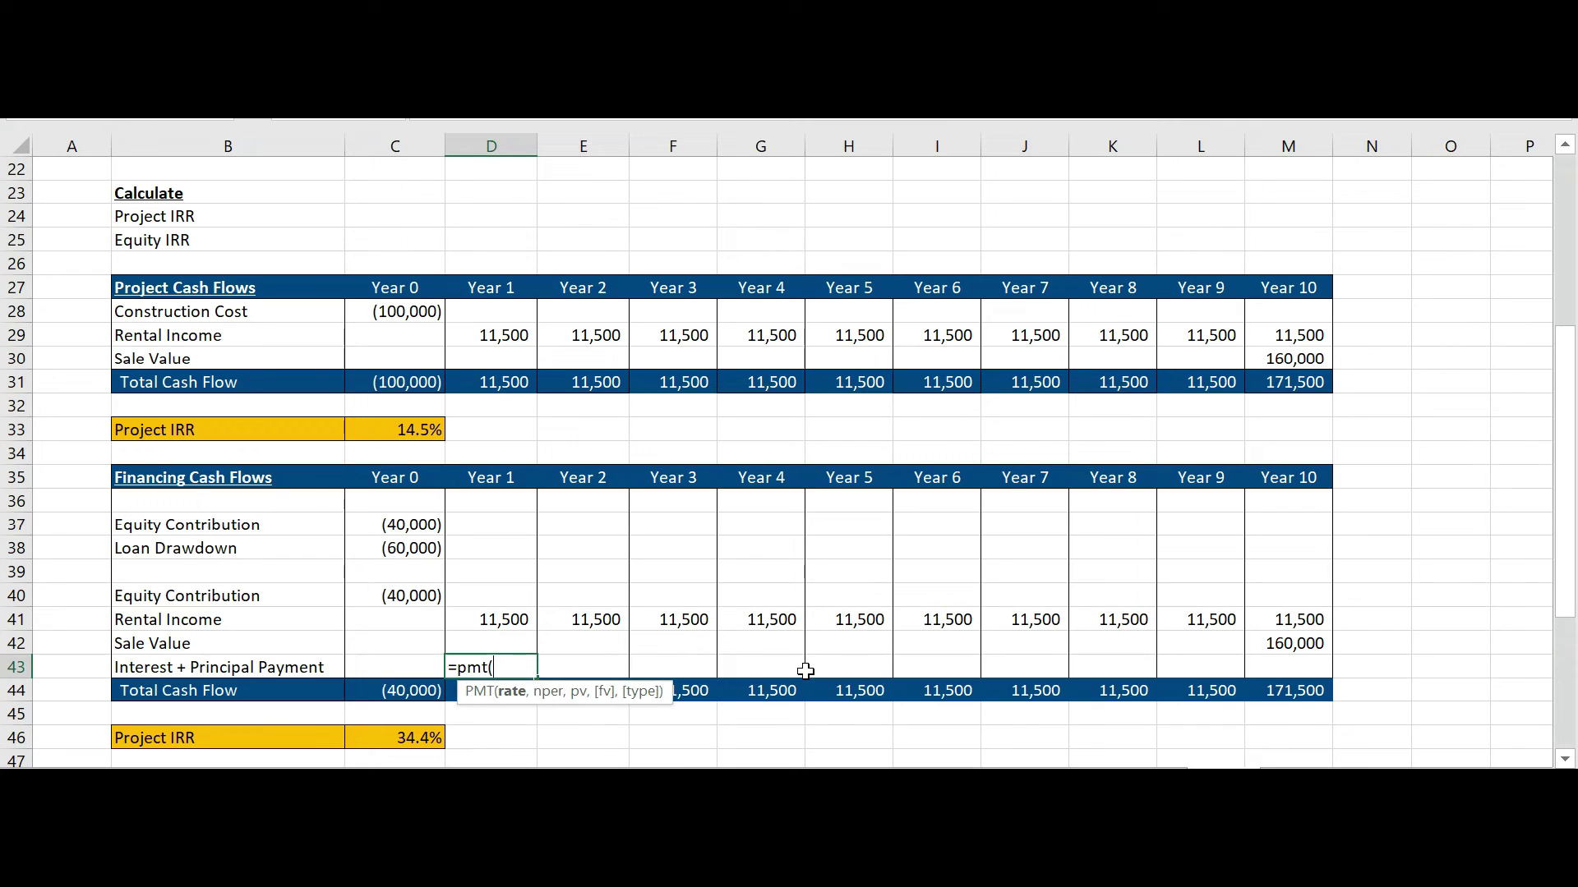
type("cxz")
key("BackSpace")
key("BackSpace")
key("BackSpace")
scroll(523, 648, "up", 5)
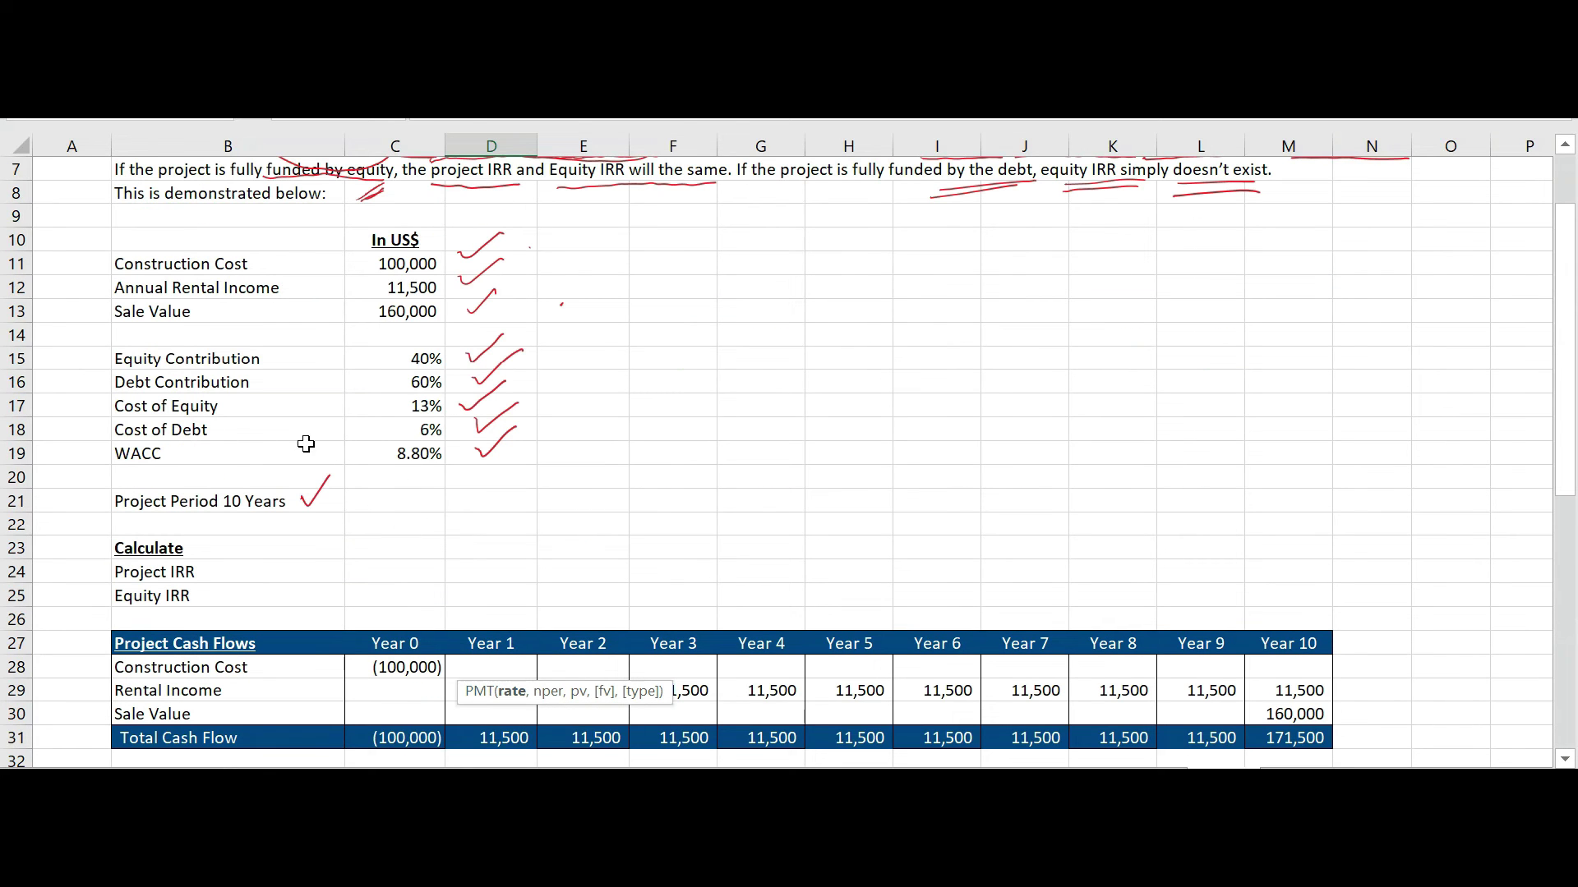
left_click(421, 432)
type(",")
Complete the PMT formula in D43 with 10 periods and the loan drawdown in C38 as the present value
scroll(622, 535, "down", 4)
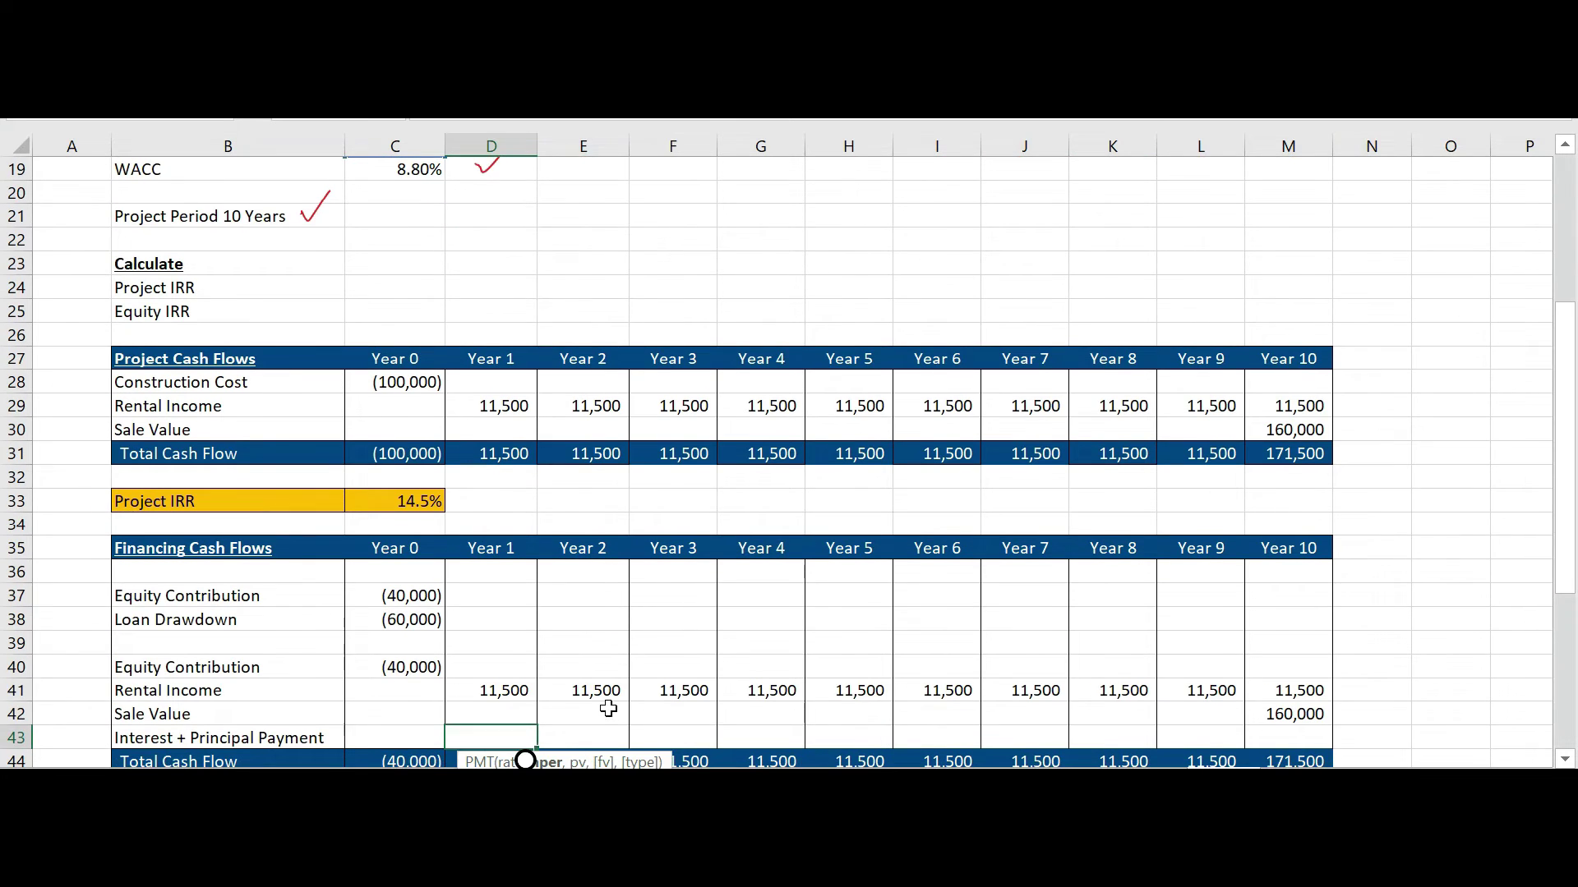
scroll(608, 709, "down", 1)
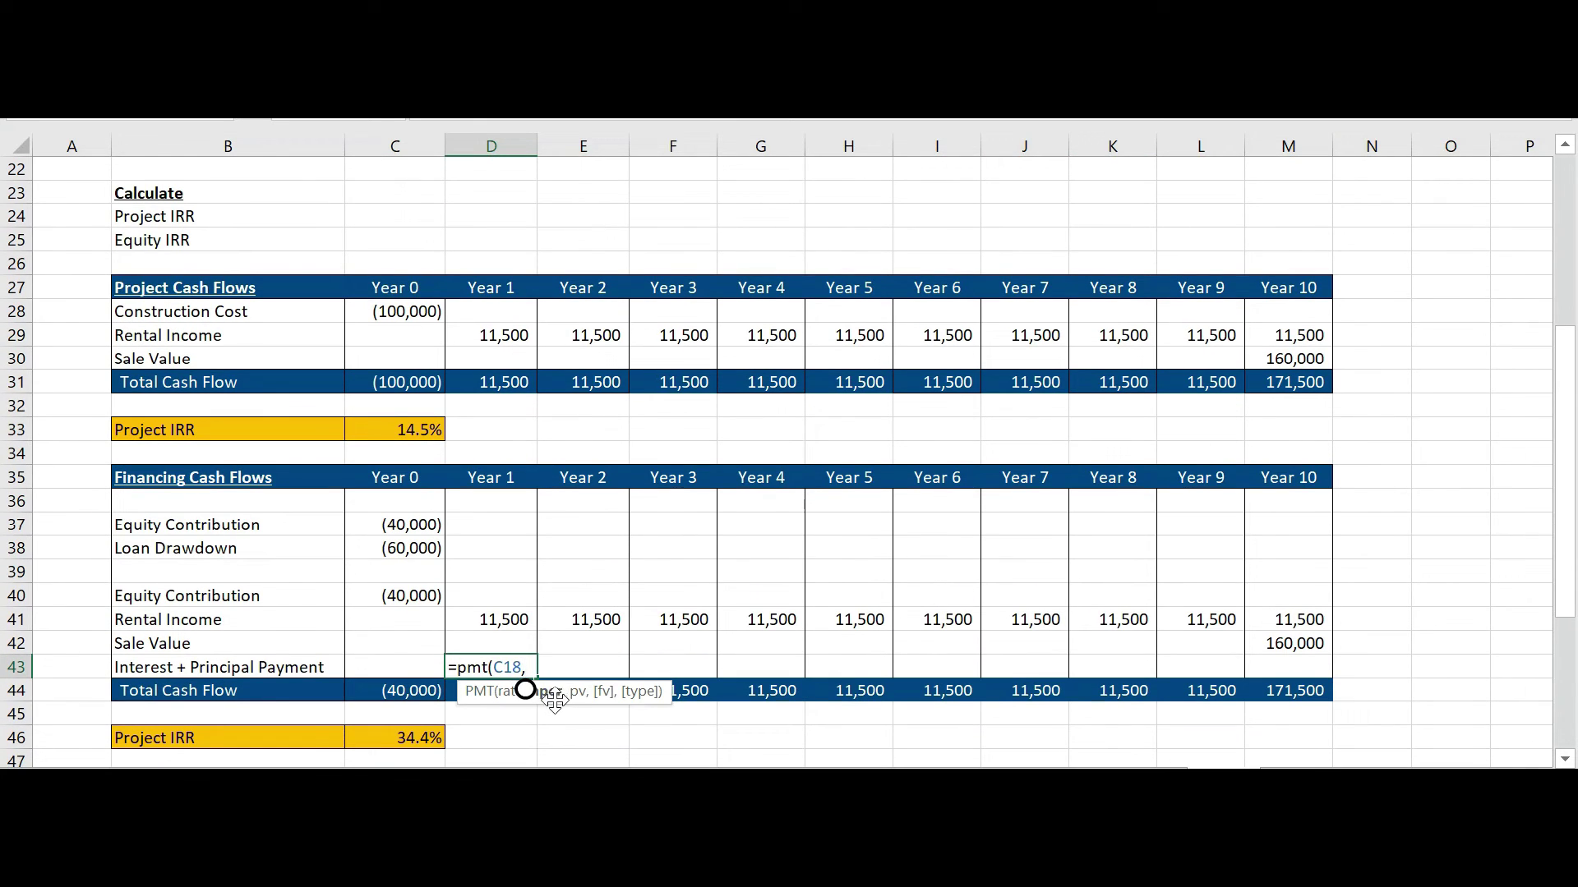
scroll(655, 627, "up", 5)
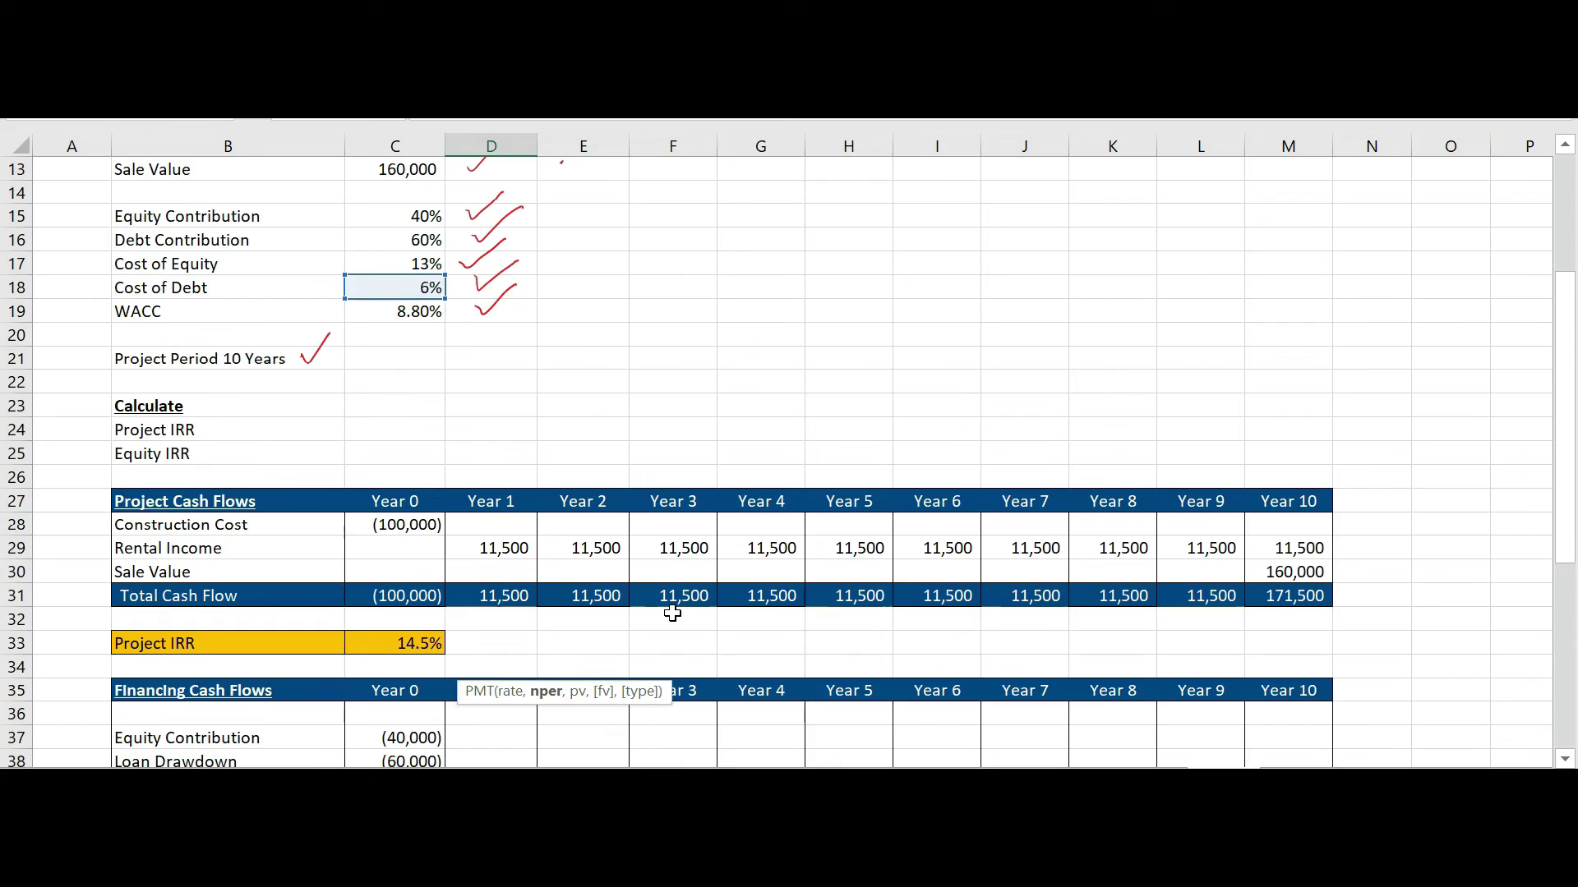
scroll(672, 613, "down", 5)
type("10,")
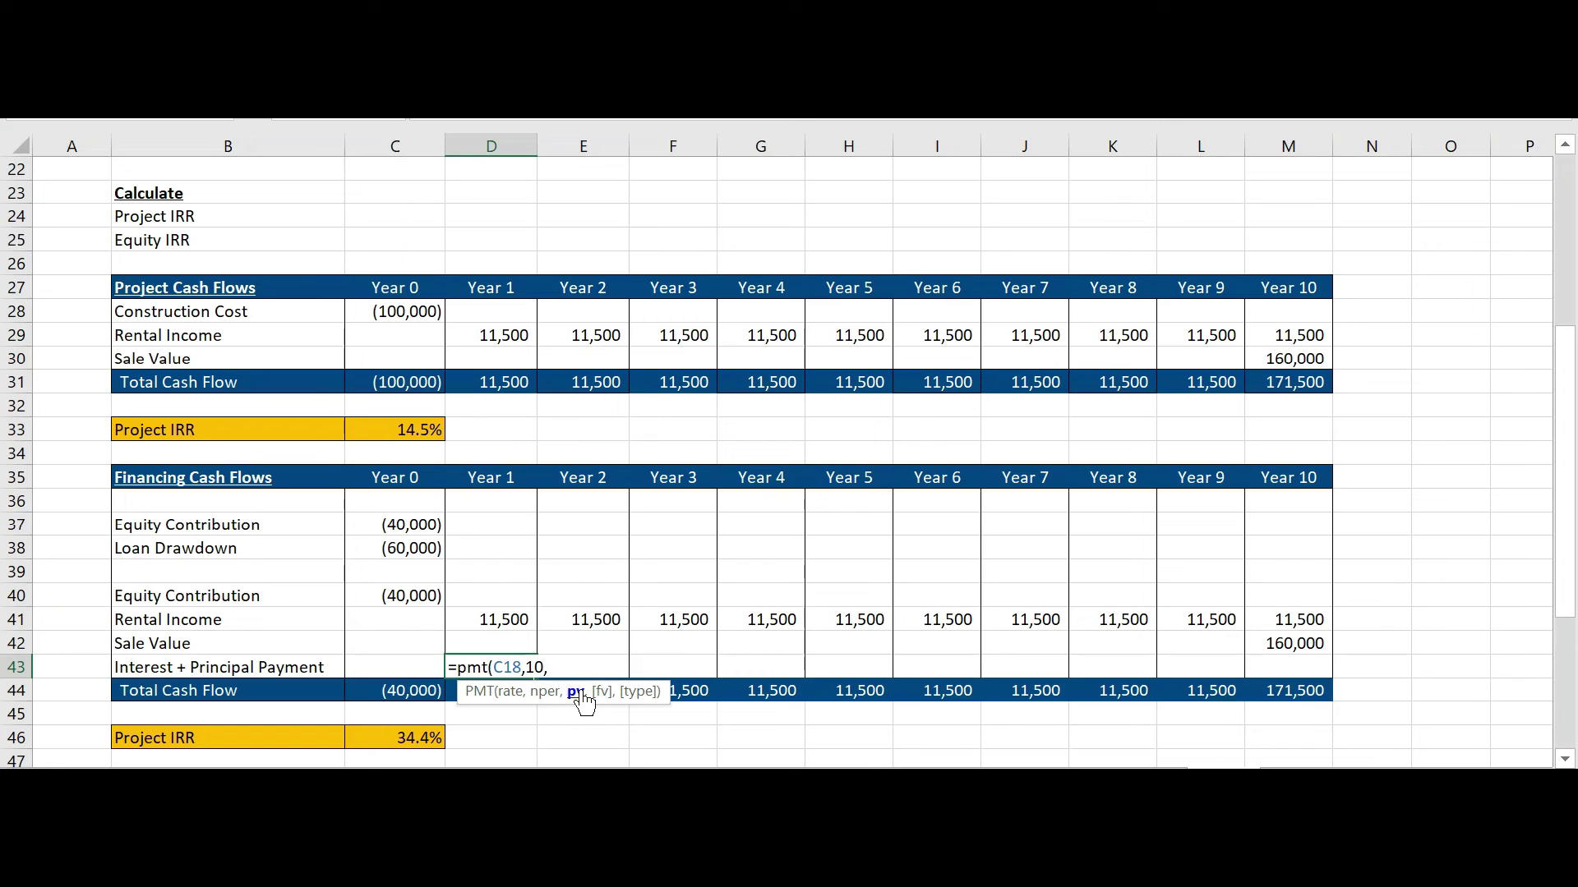
scroll(572, 506, "up", 2)
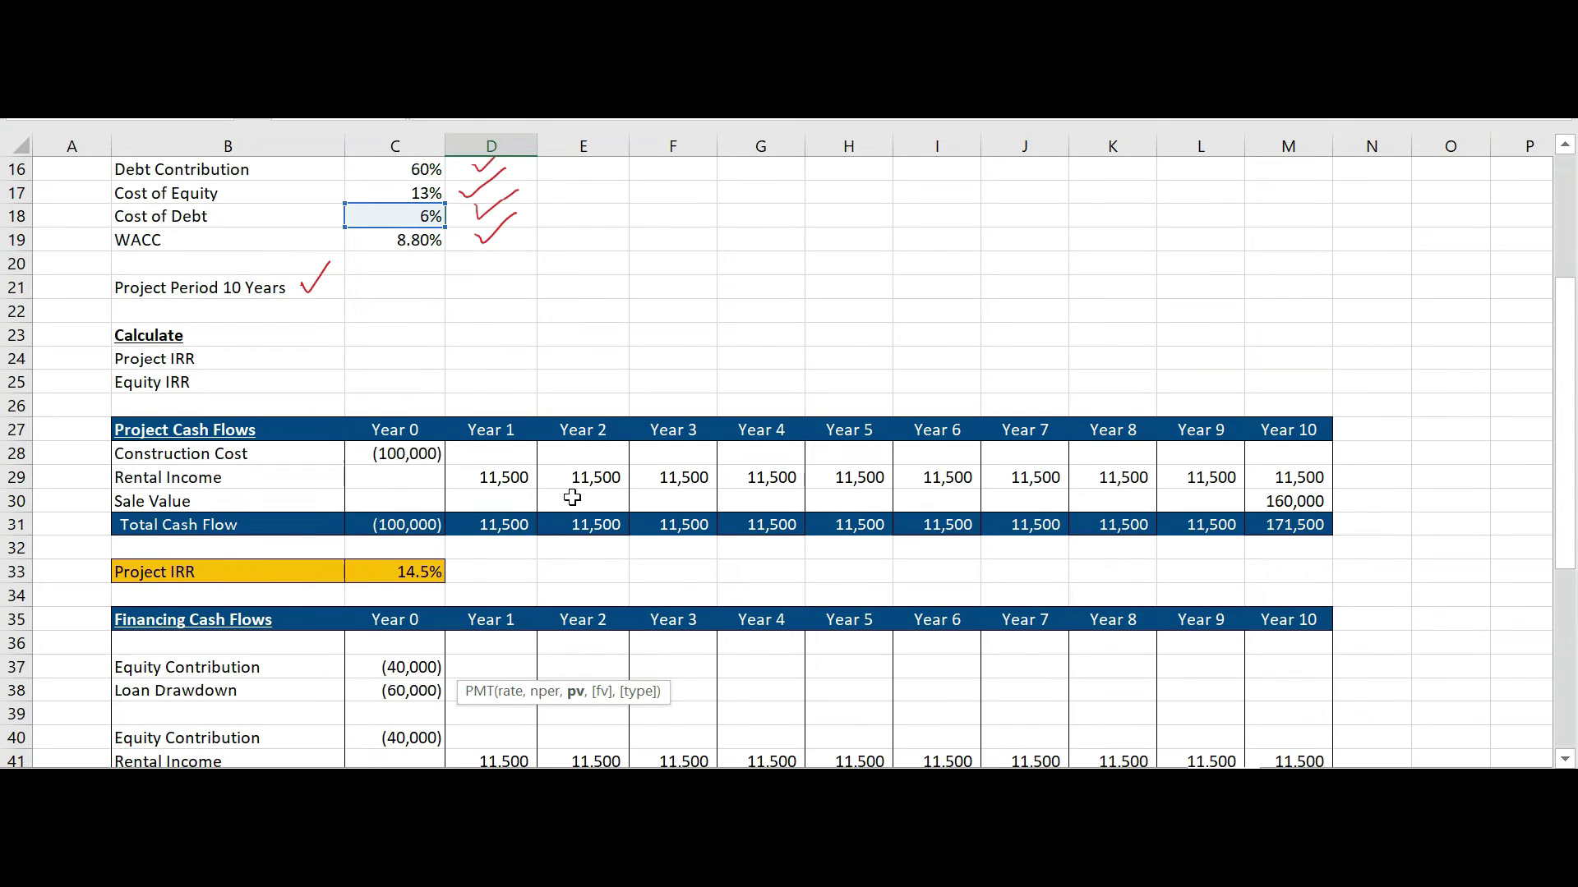
scroll(498, 509, "down", 2)
left_click(366, 539)
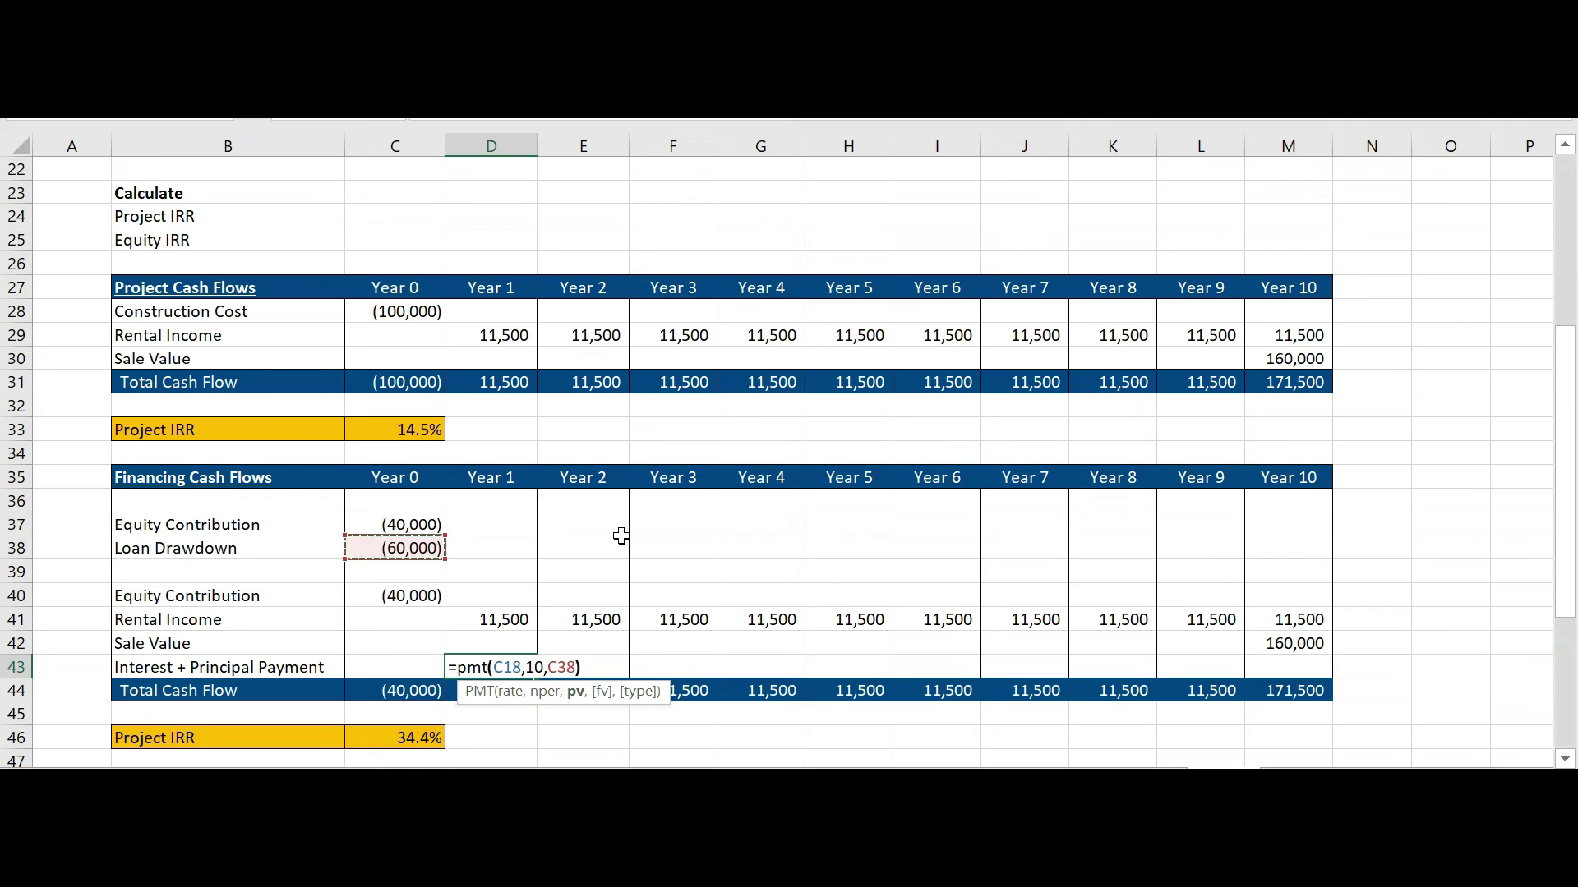
key("Return")
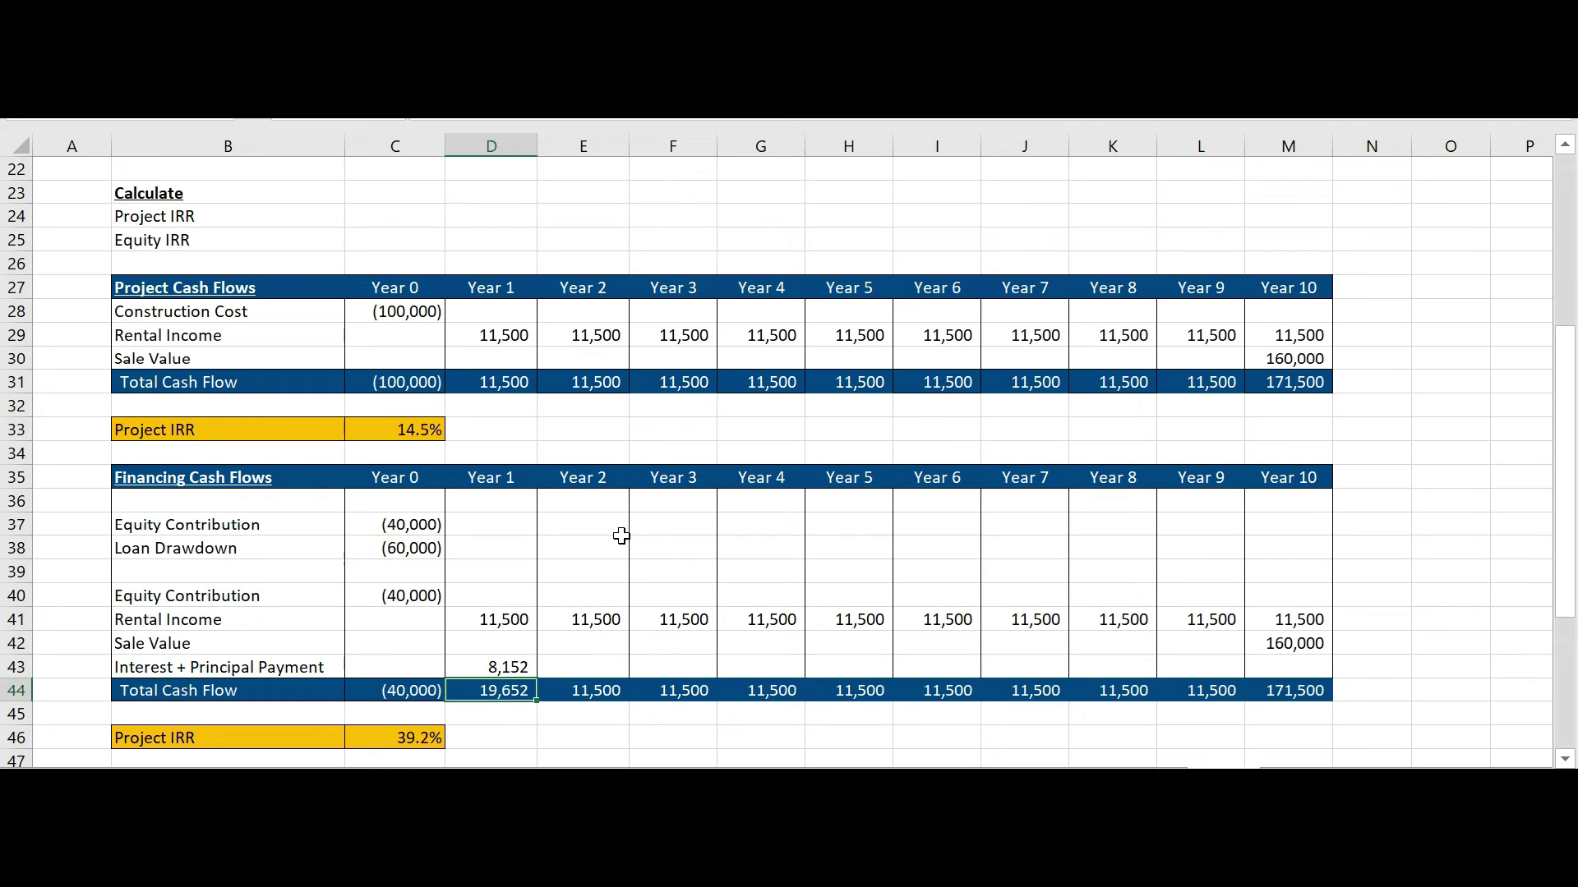
Add a minus sign before PMT in D43 so the Year 1 loan payment counts as a cash outflow
double_click(468, 664)
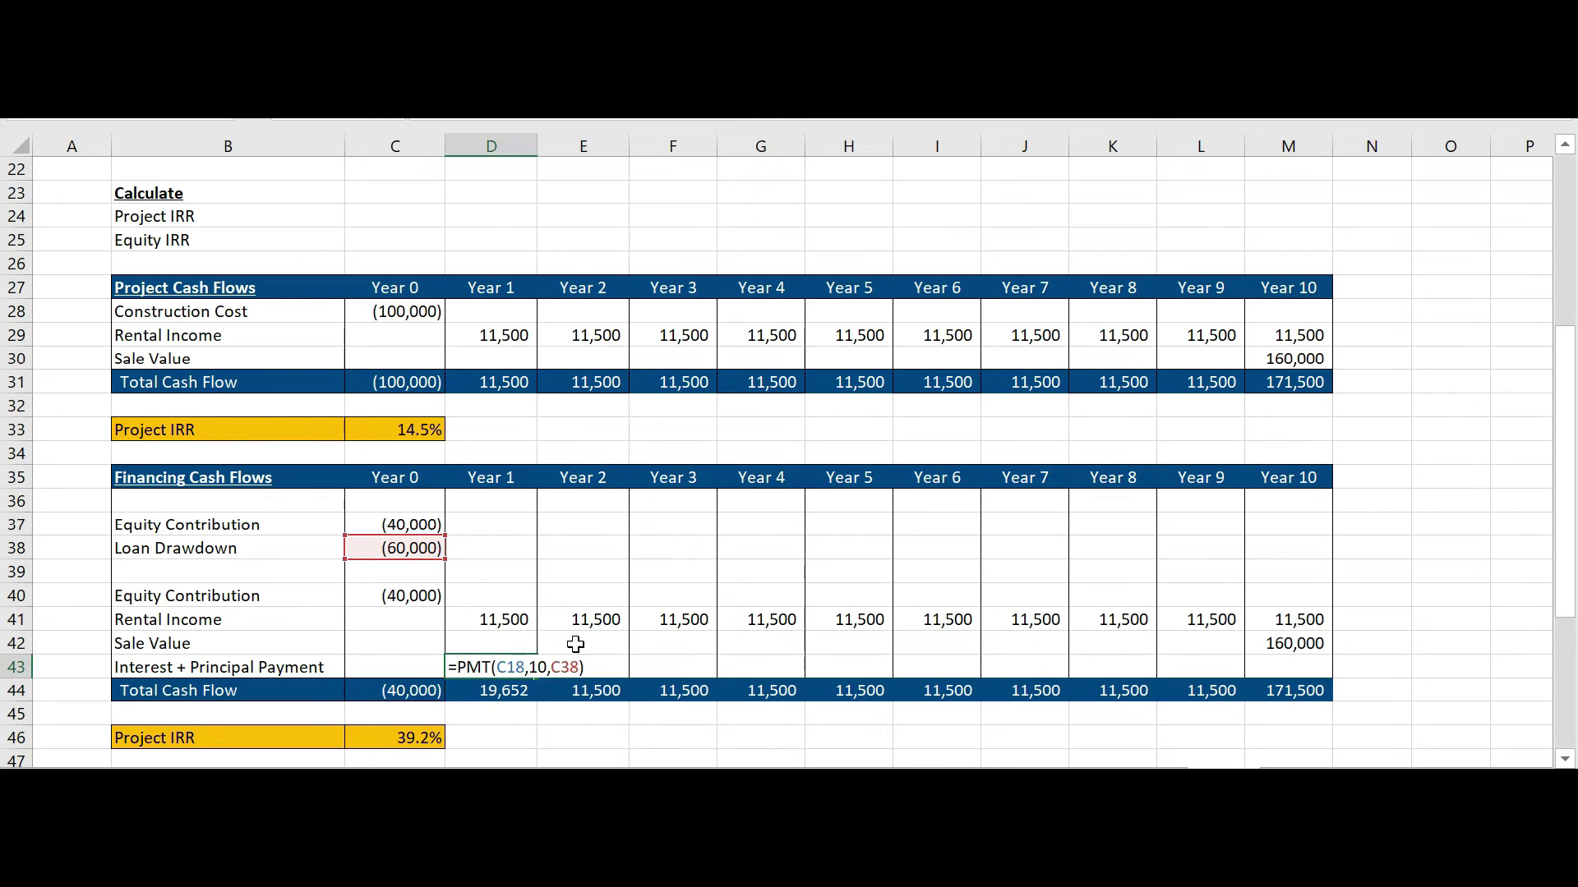
type("-")
key("Return")
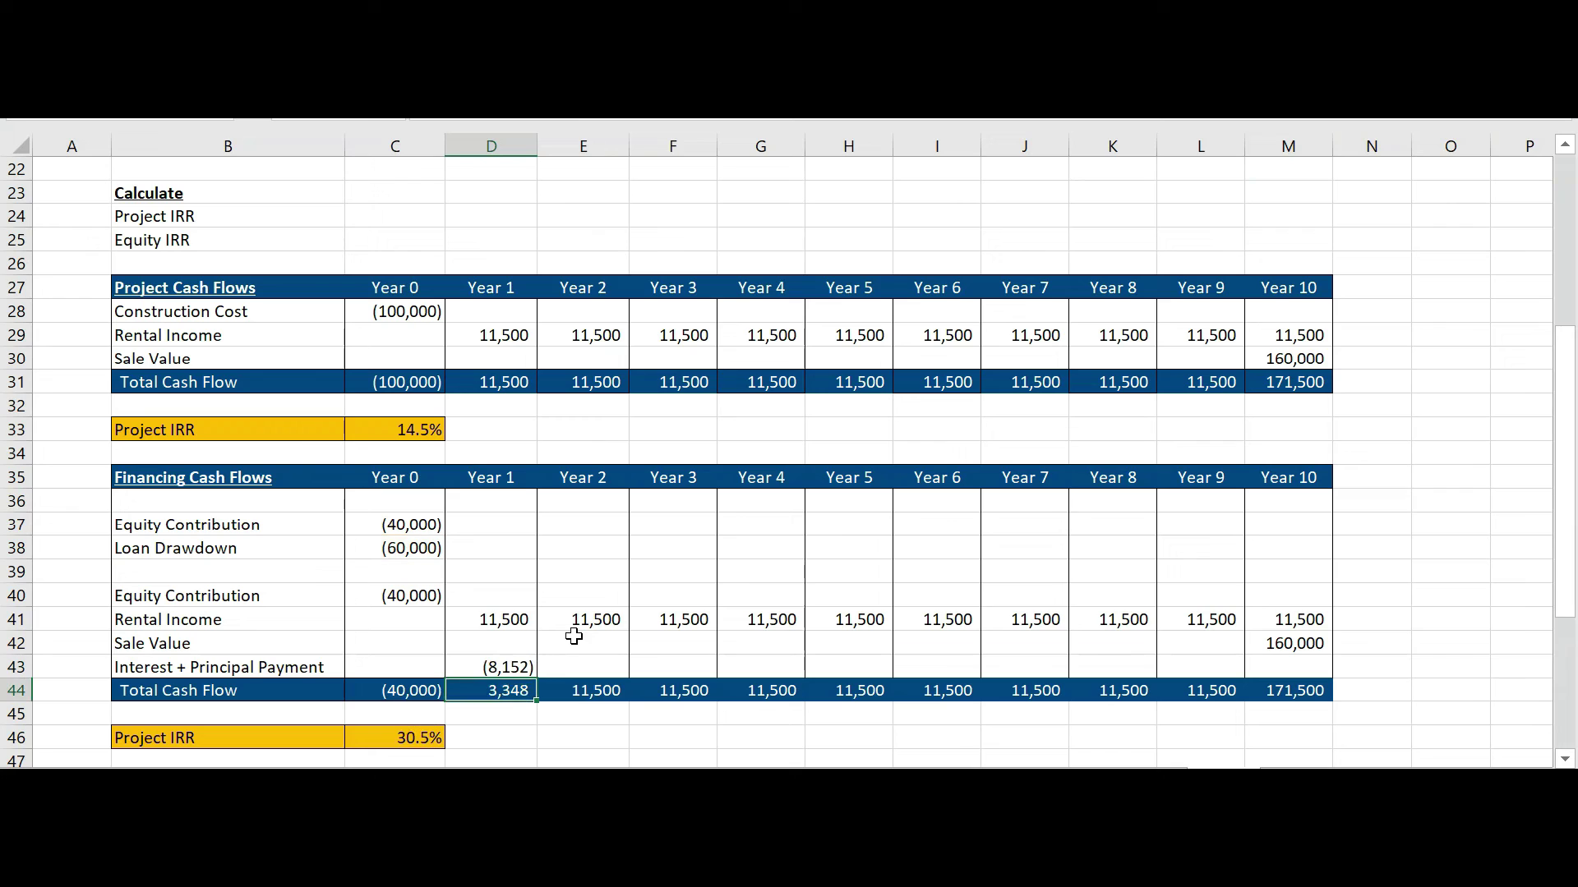
Set the Year 2 interest and principal payment in E43 equal to D43 and fill the formula across to Year 10
left_click(503, 667)
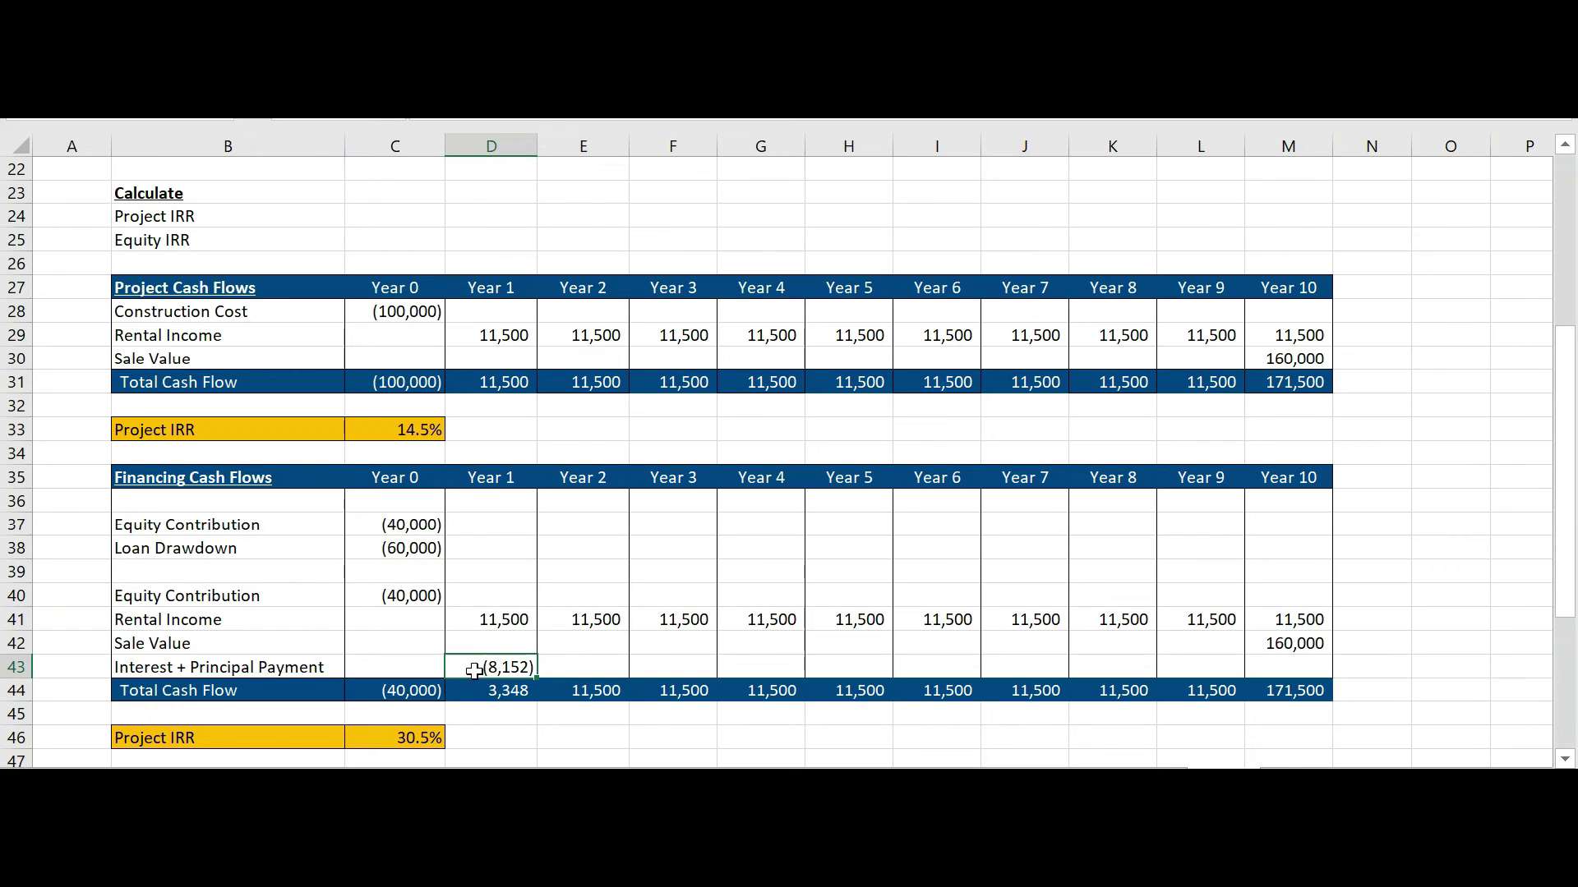
left_click(588, 668)
type("=")
key("Left")
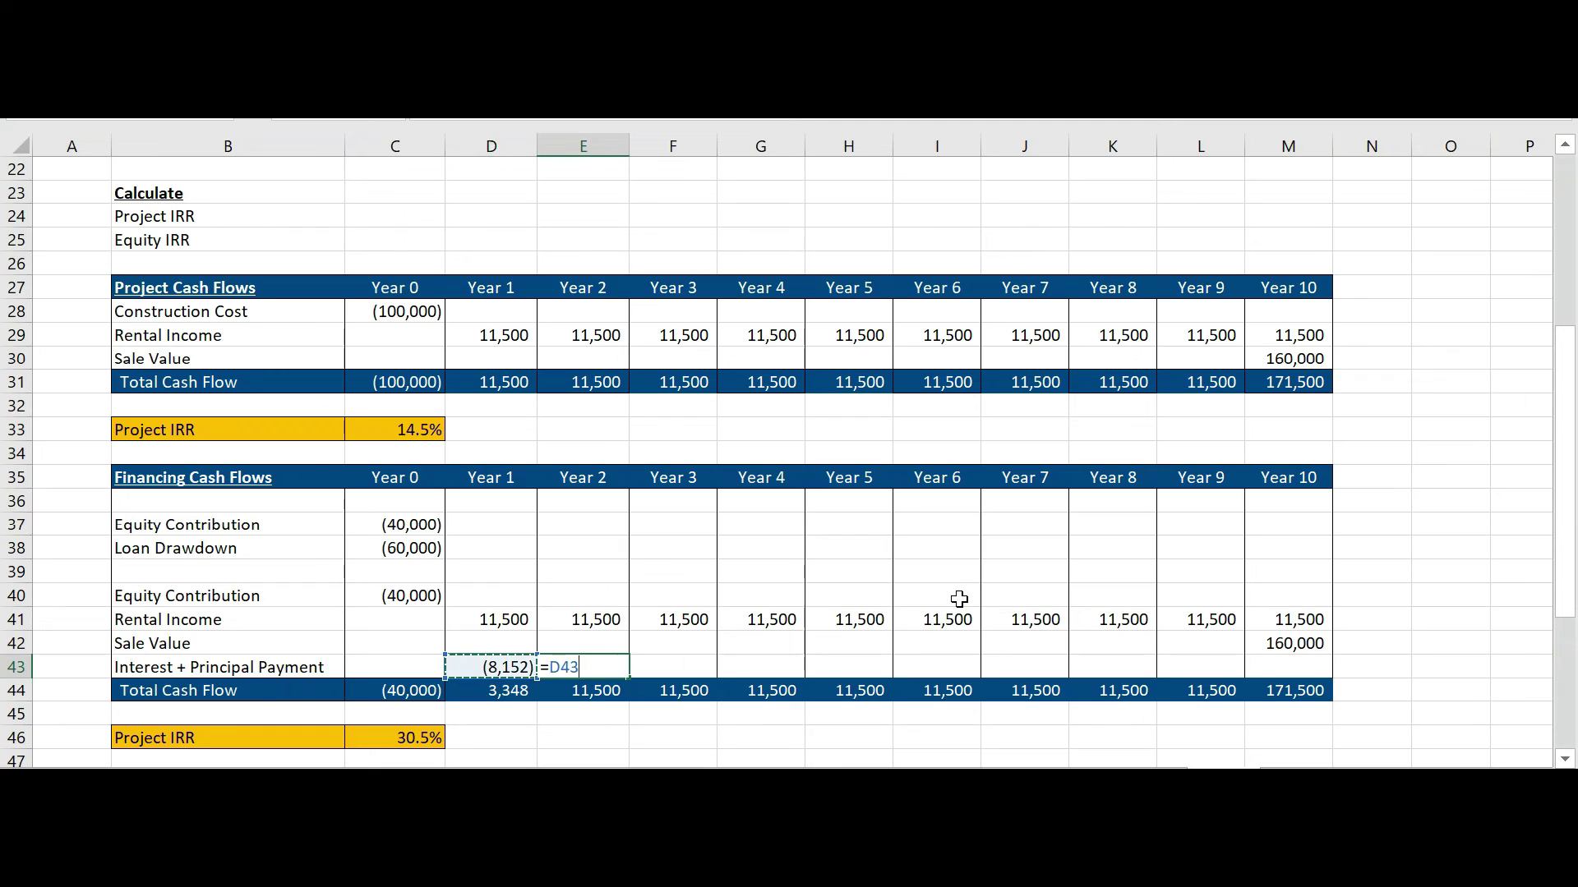
key("Return")
left_click(612, 670)
left_click_drag(632, 680, 1366, 649)
Inspect the sum formula in C44 and check the yearly totals in the Total Cash Flow row of Financing Cash Flows
scroll(1021, 575, "down", 1)
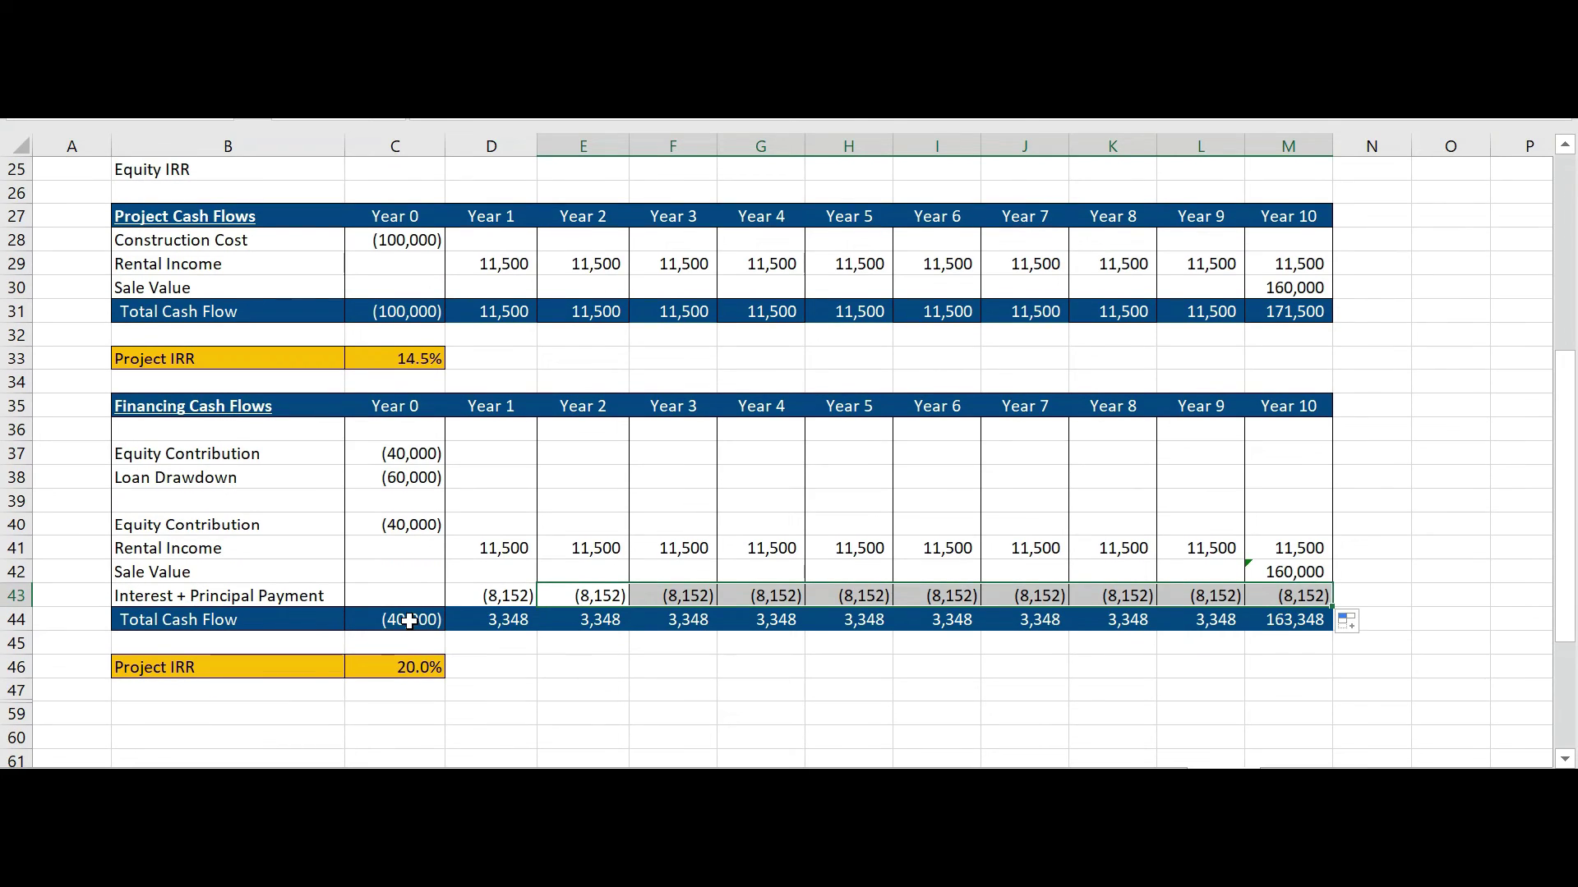
double_click(409, 622)
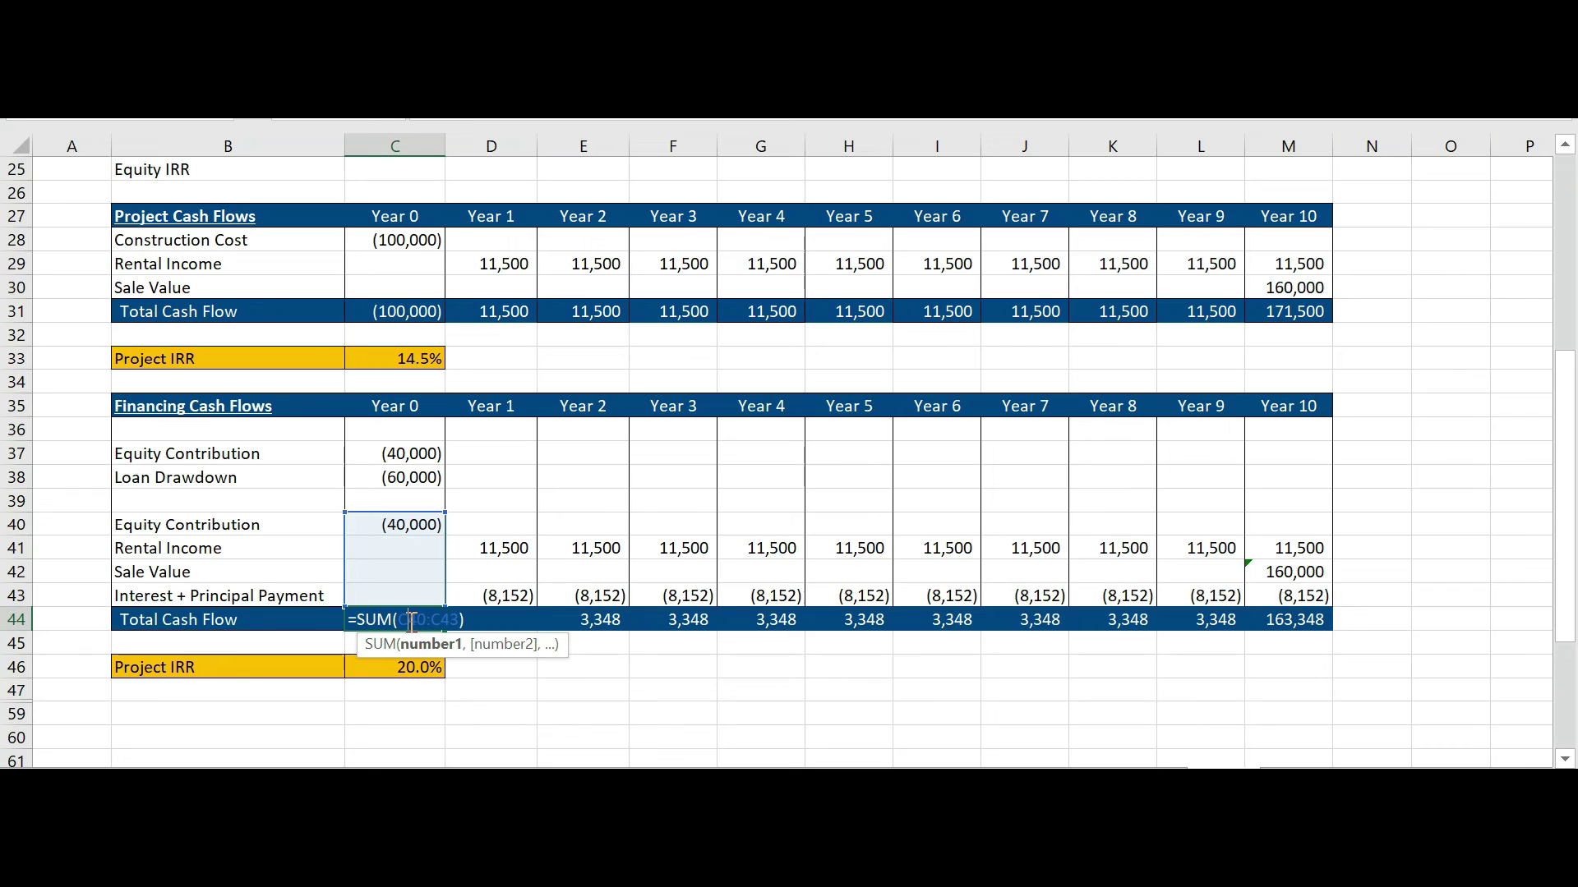
key("Escape")
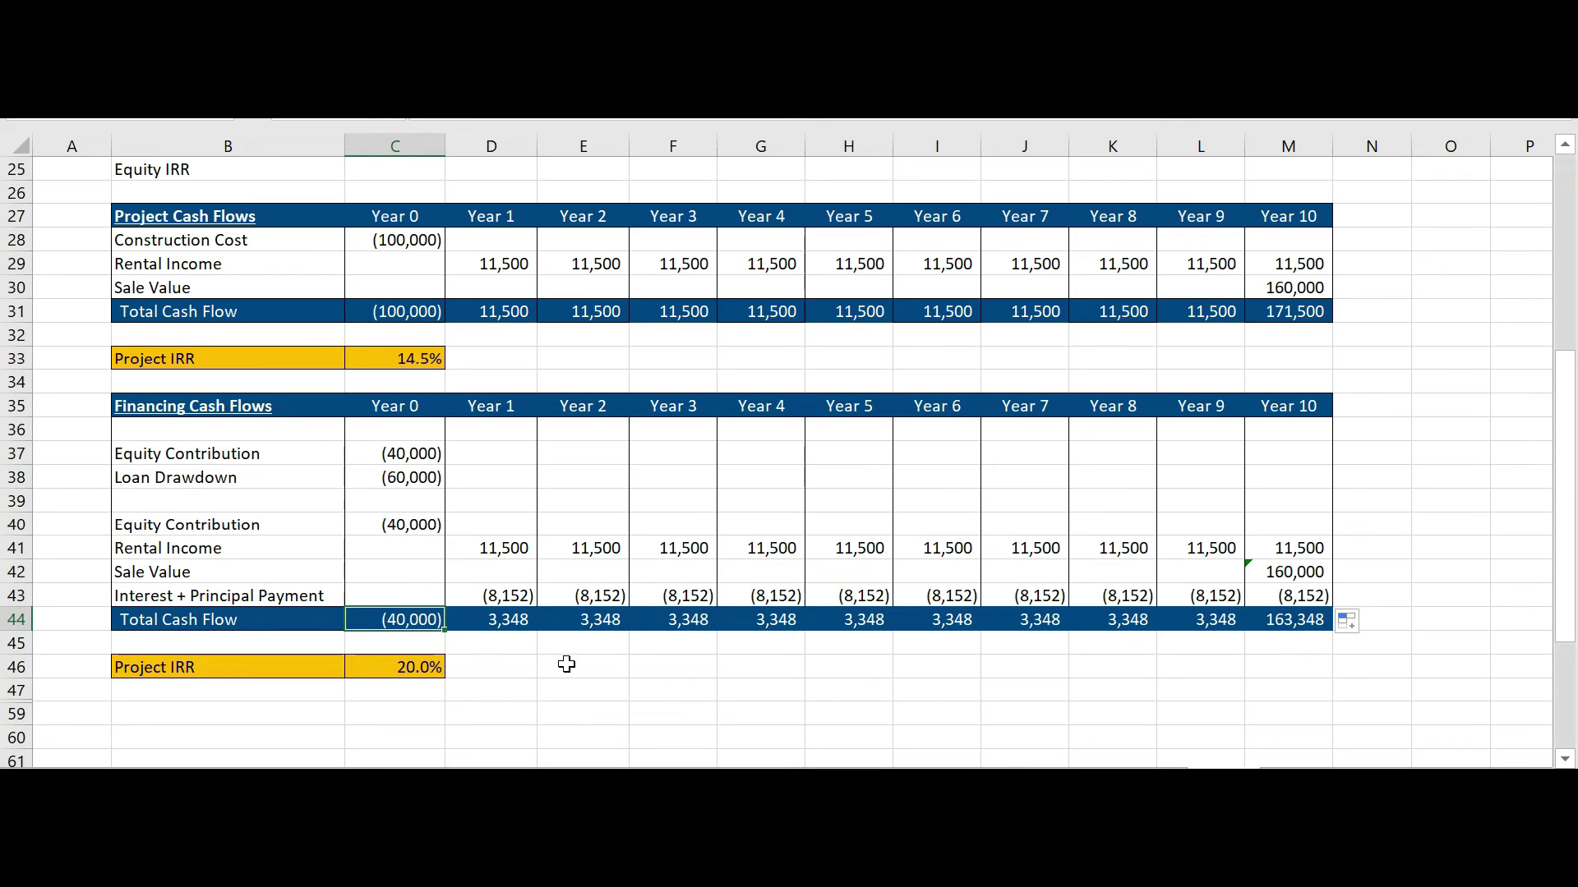
left_click(508, 623)
left_click(584, 620)
left_click(637, 622)
left_click(761, 623)
left_click(871, 623)
left_click(953, 621)
left_click(1032, 620)
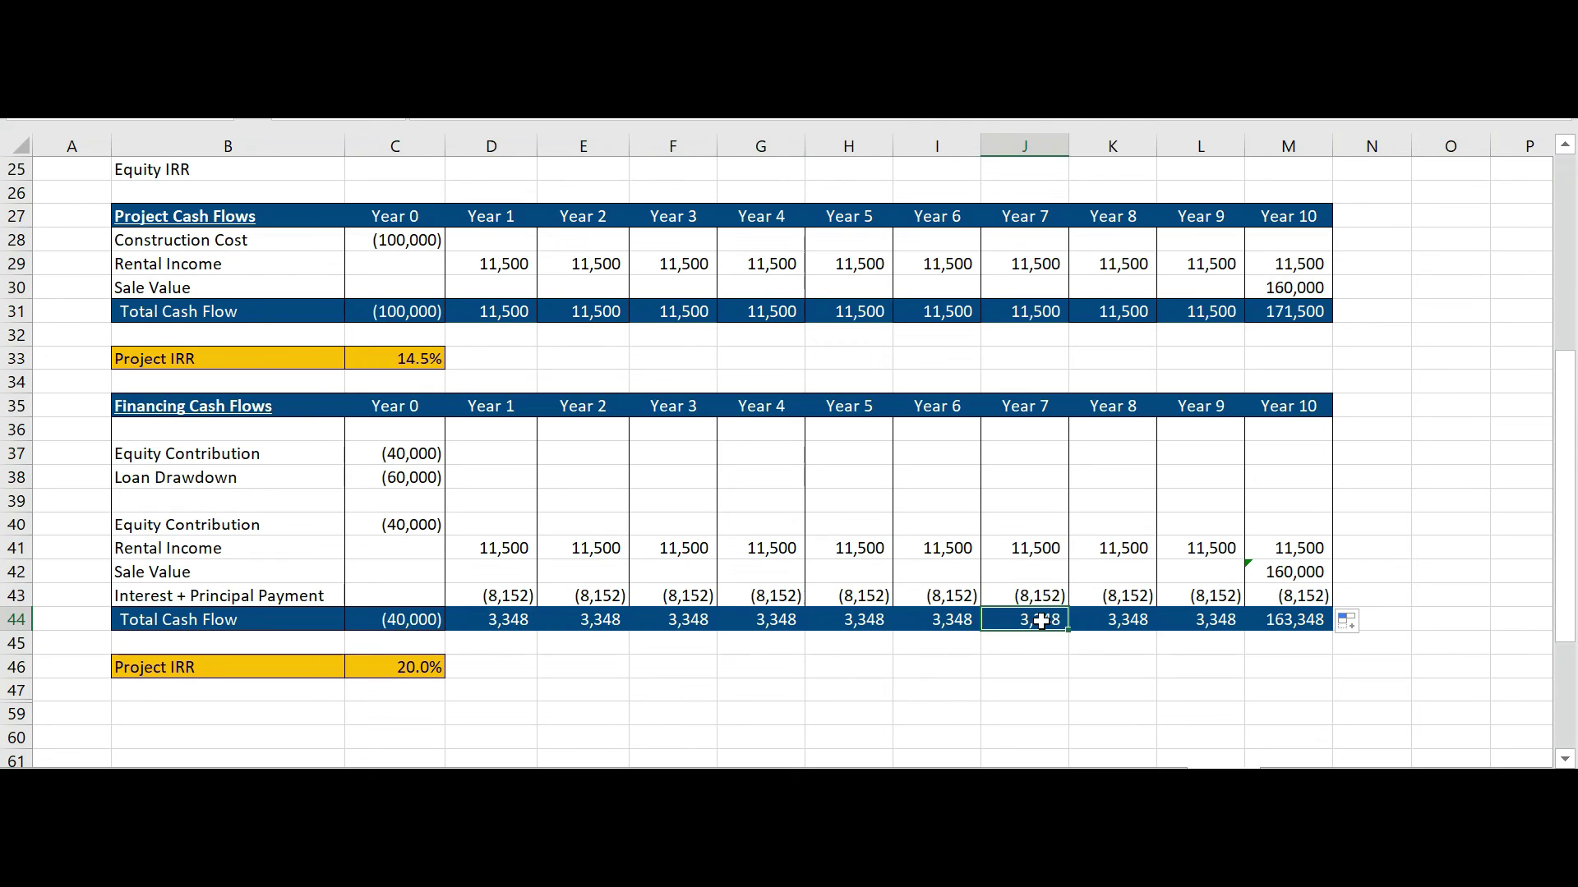
left_click(498, 628)
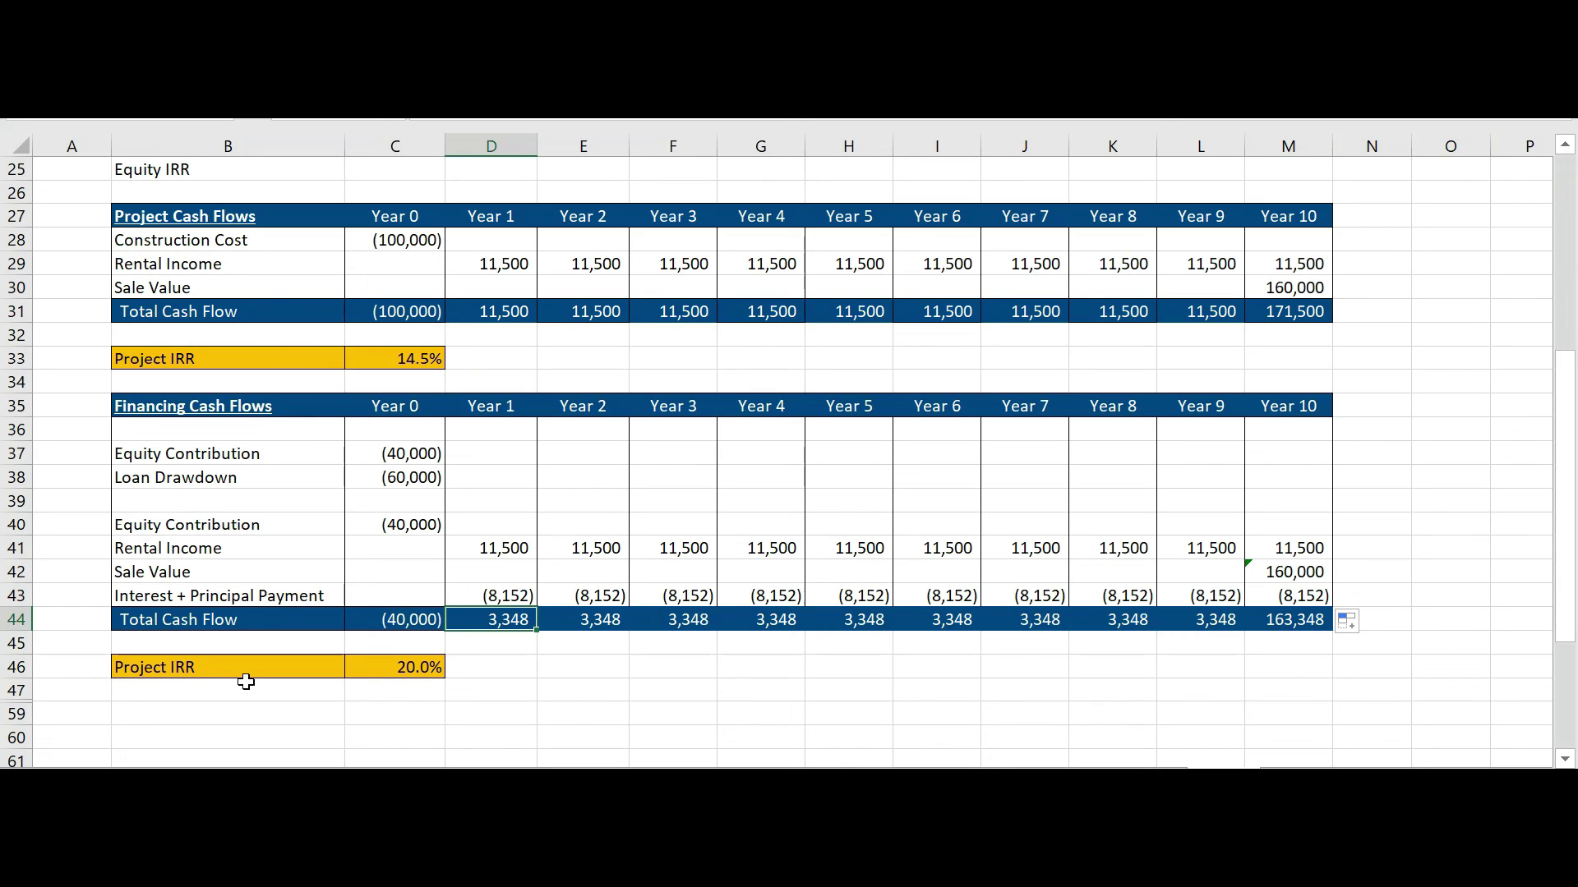
Change the label in B46 below the Financing Cash Flows table to Equity IRR
left_click(221, 673)
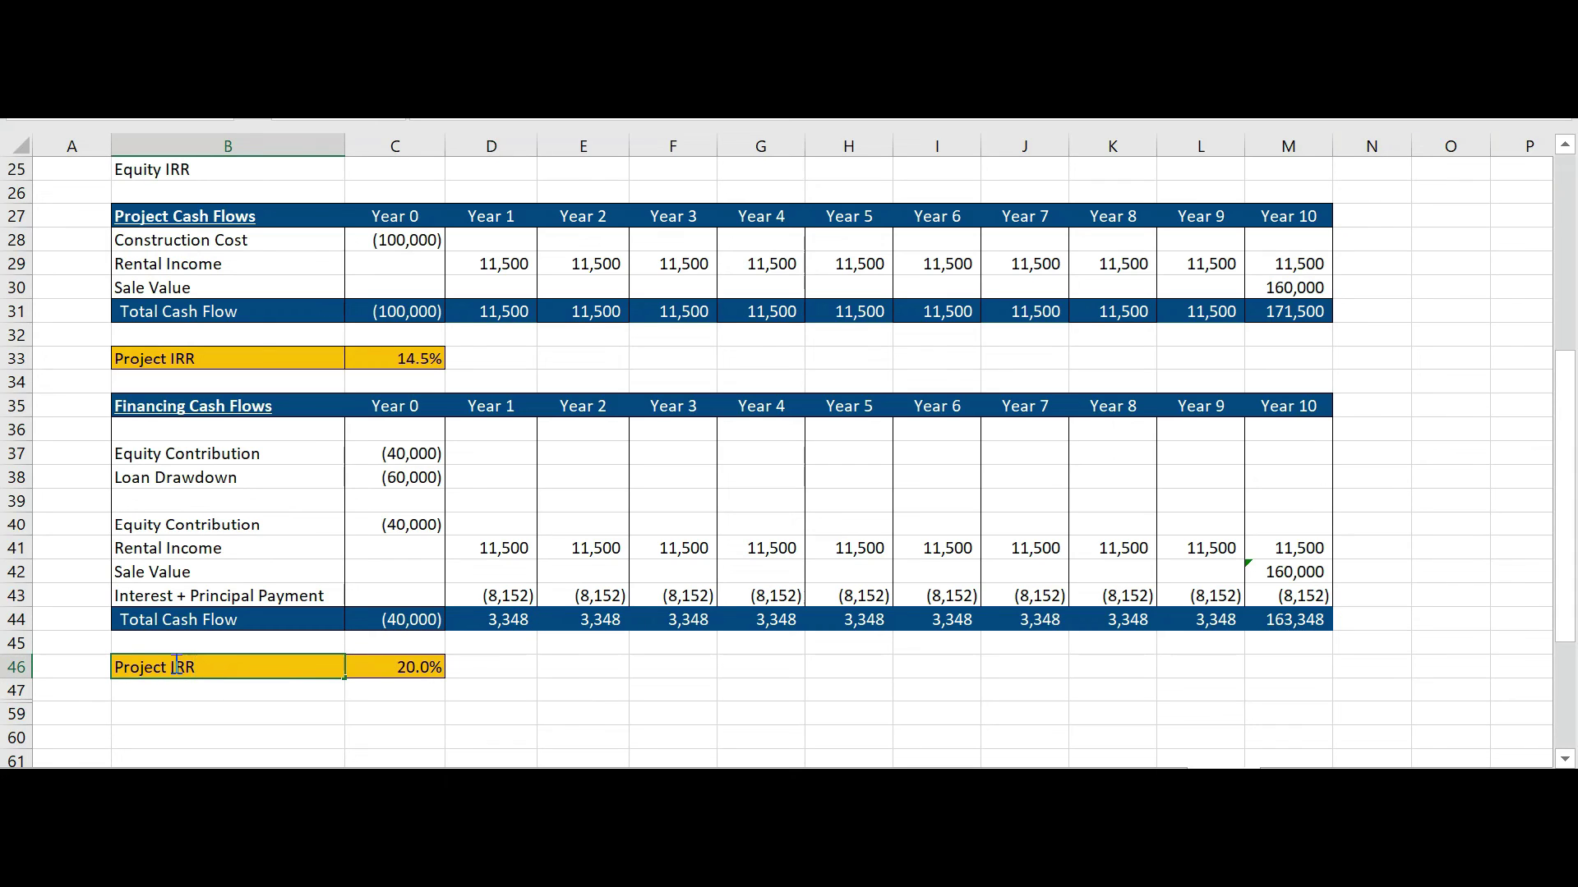
key("BackSpace")
key("BackSpace")
key("BackSpace")
key("BackSpace")
key("BackSpace")
key("BackSpace")
key("BackSpace")
type("Equity")
key("Return")
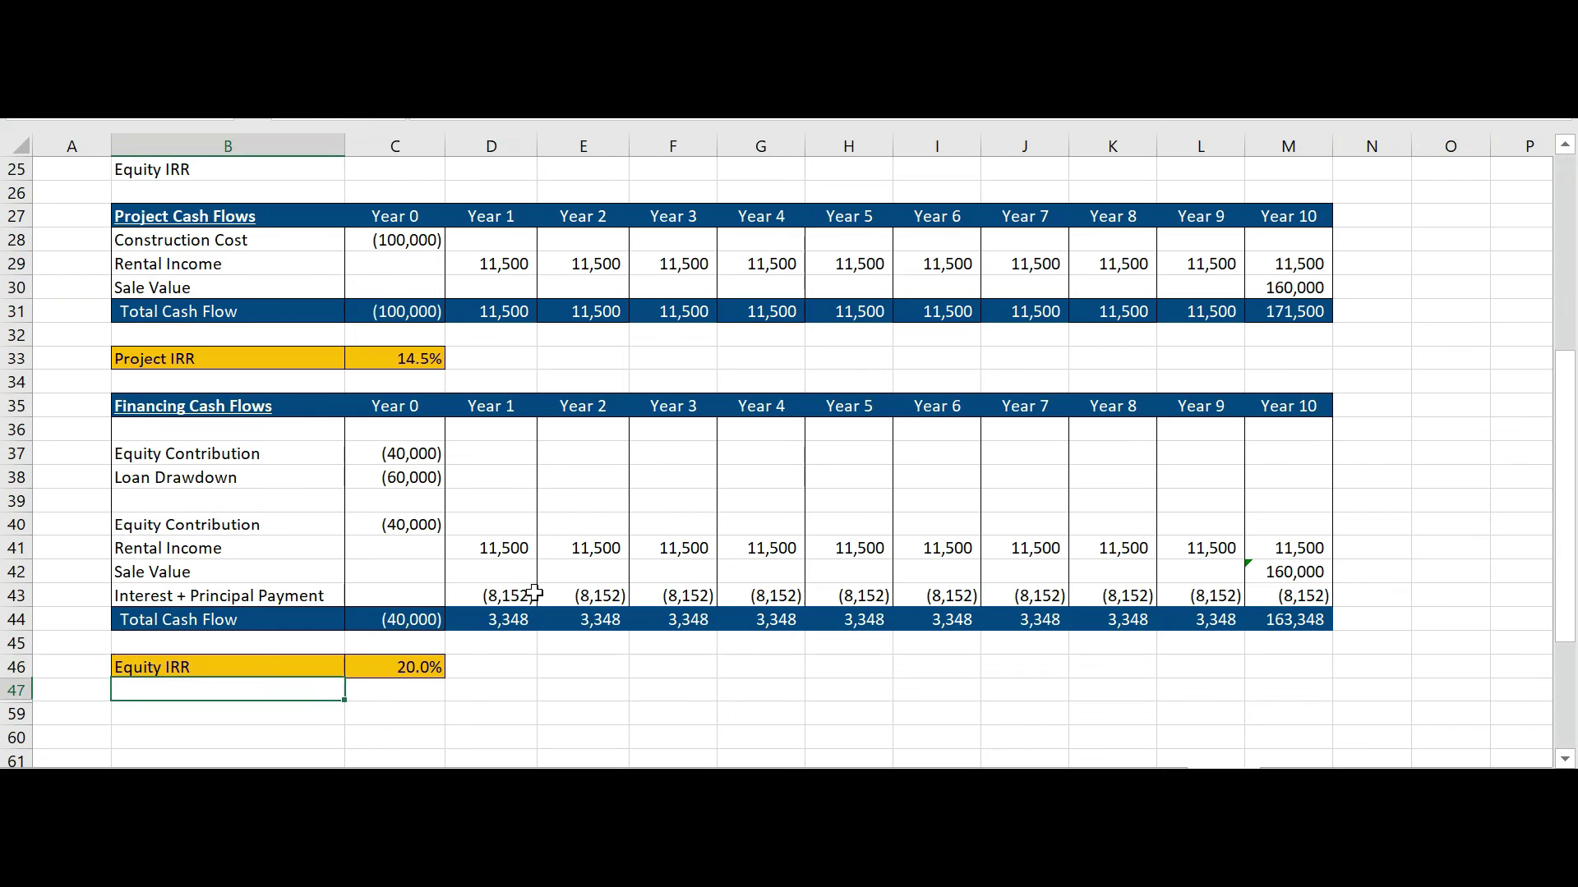
Compare the Project IRR in row 33 with the Equity IRR in row 46 and check the Year 1 loan payment in D43
left_click(531, 688)
scroll(535, 682, "up", 3)
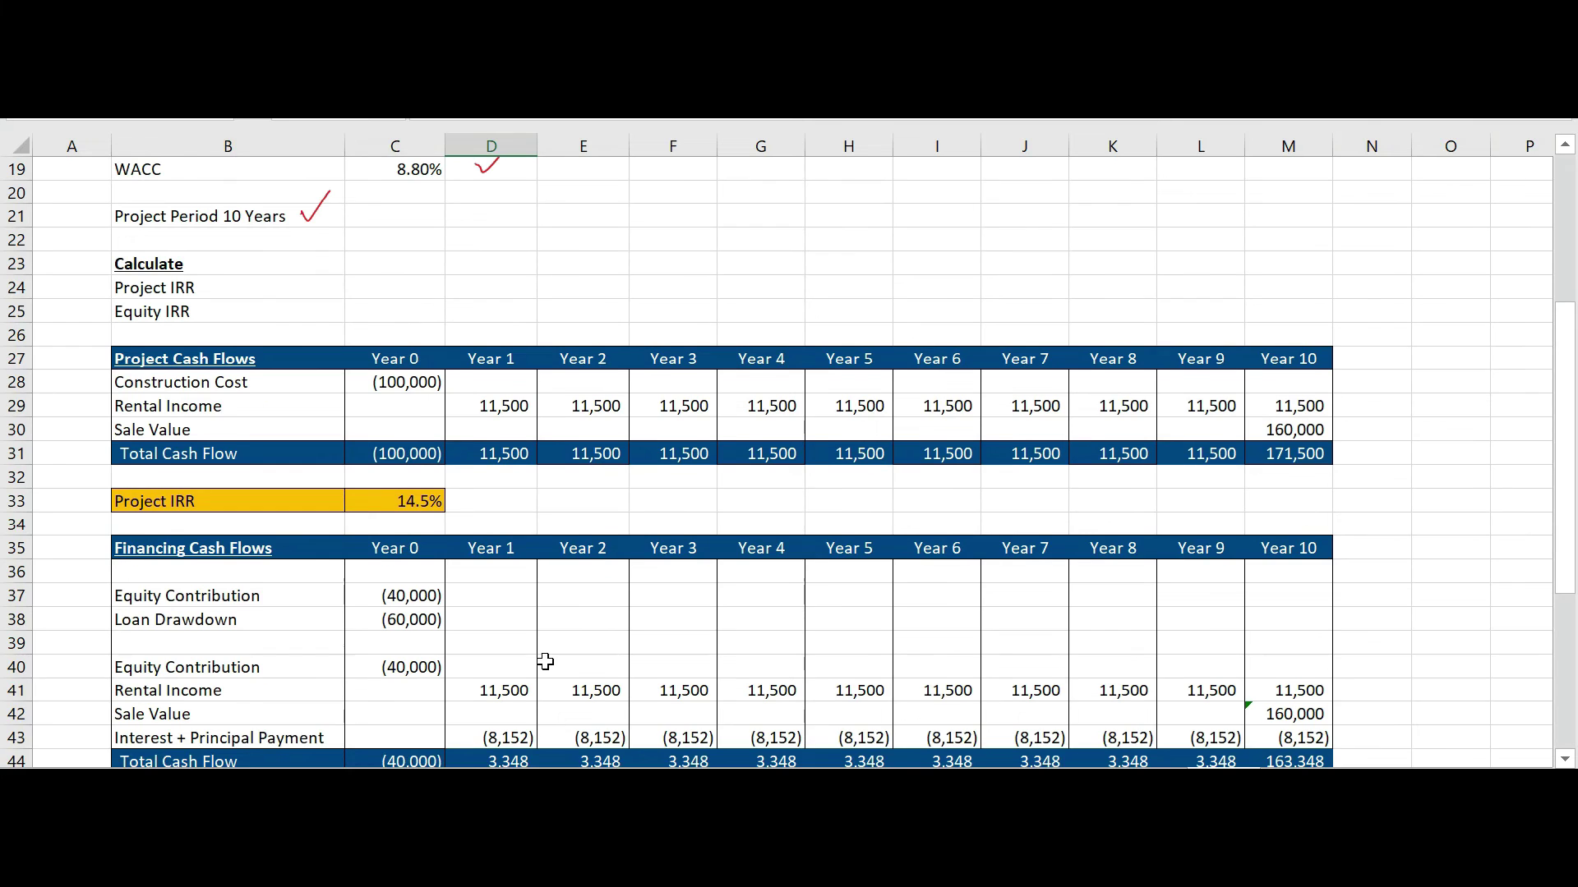
scroll(543, 655, "down", 1)
scroll(543, 656, "down", 1)
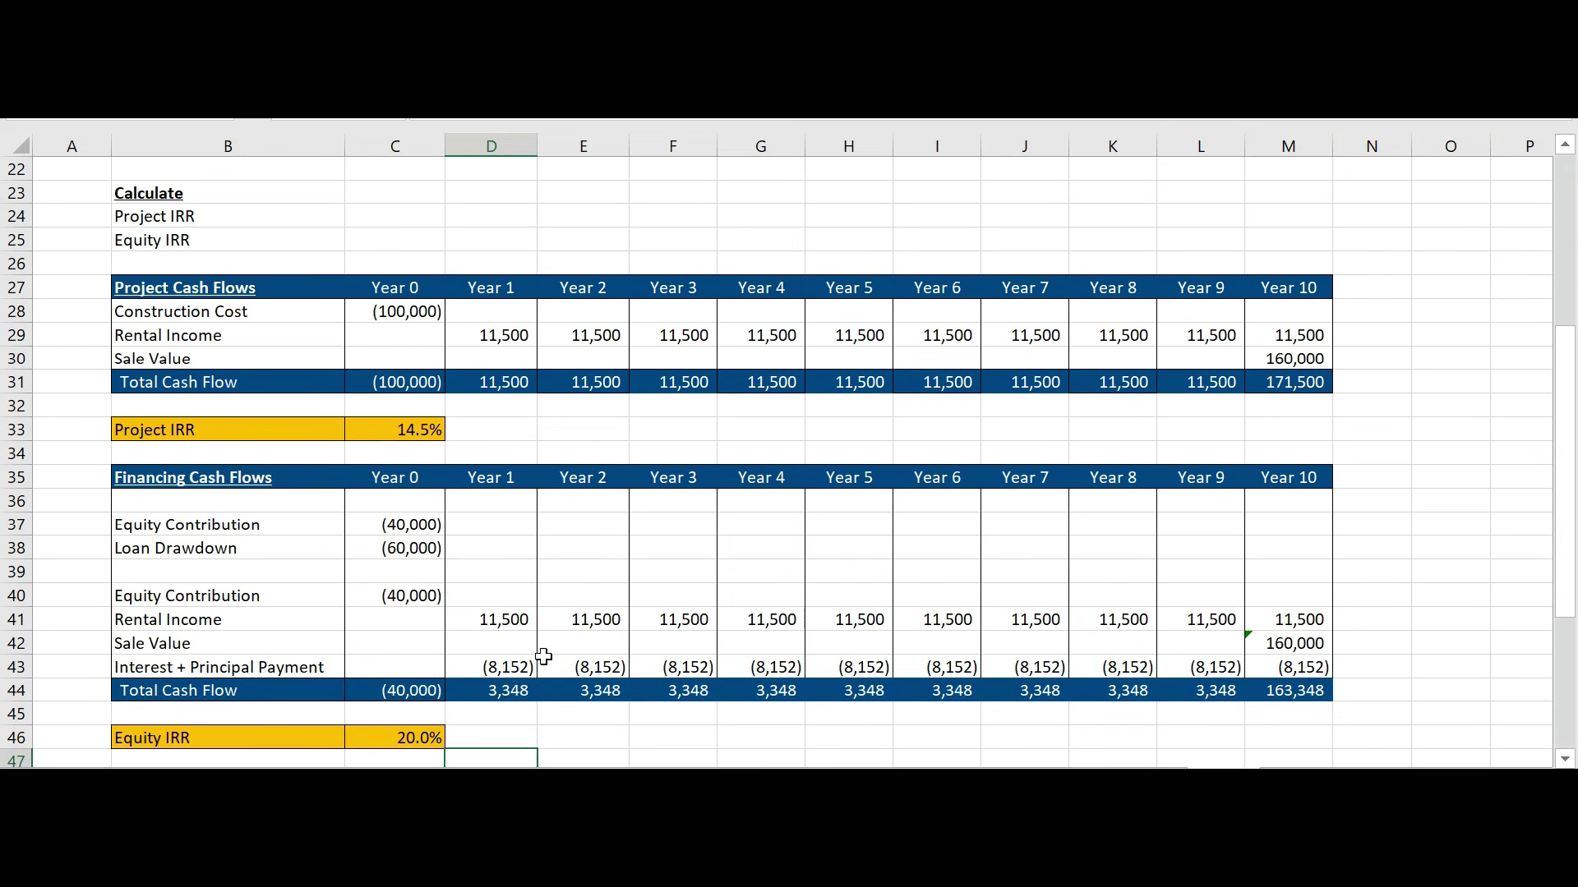
left_click(427, 433)
left_click(172, 426)
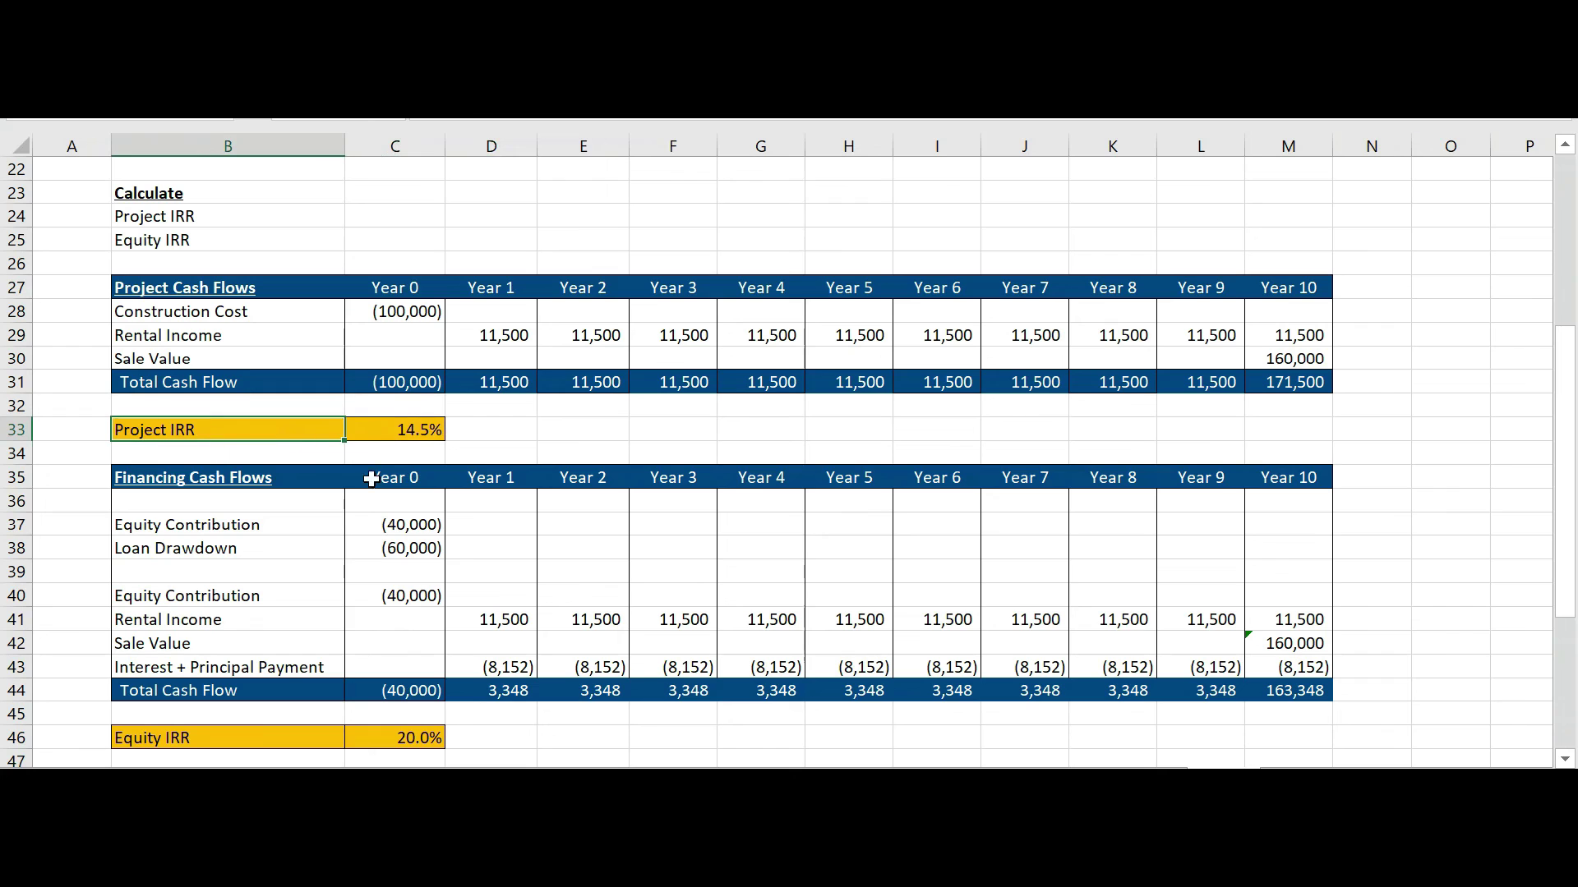
left_click(388, 741)
scroll(613, 679, "down", 2)
scroll(614, 682, "up", 1)
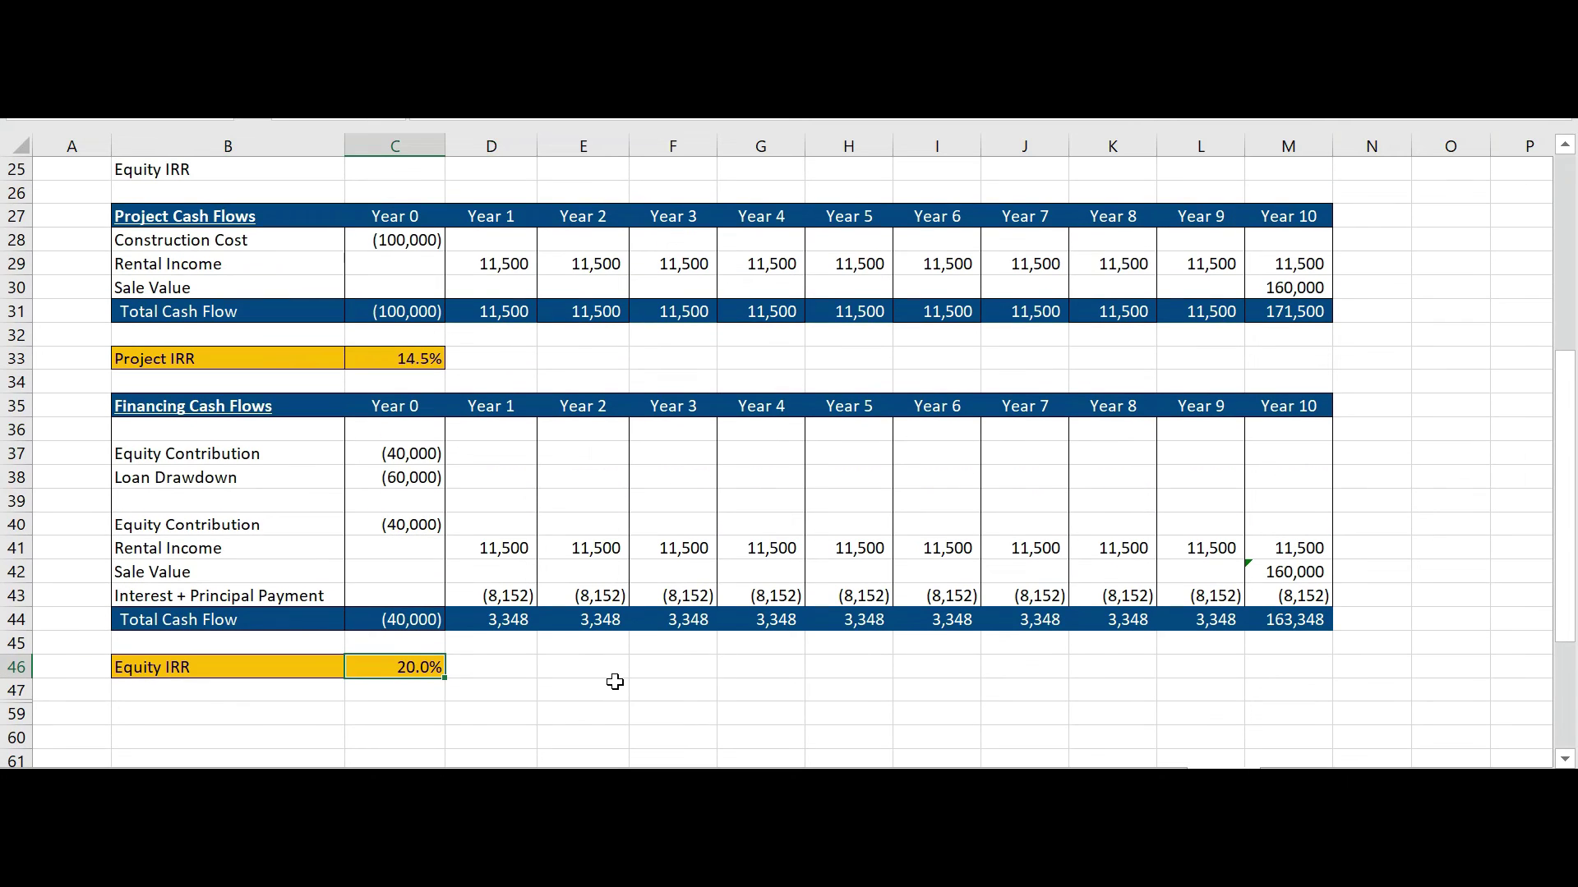
left_click(187, 361)
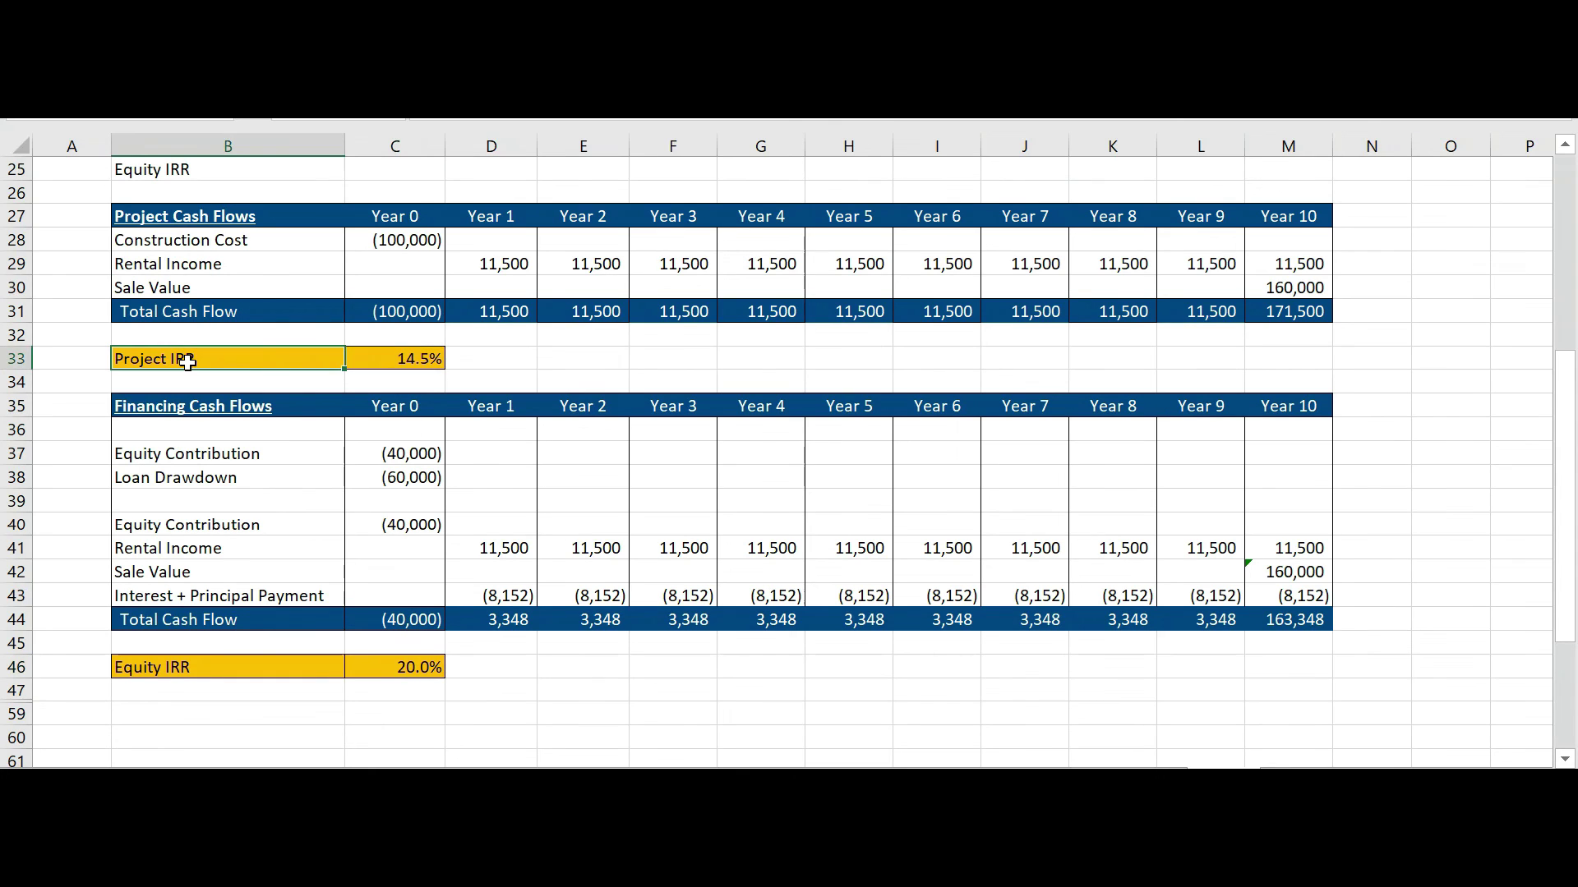
left_click(400, 667)
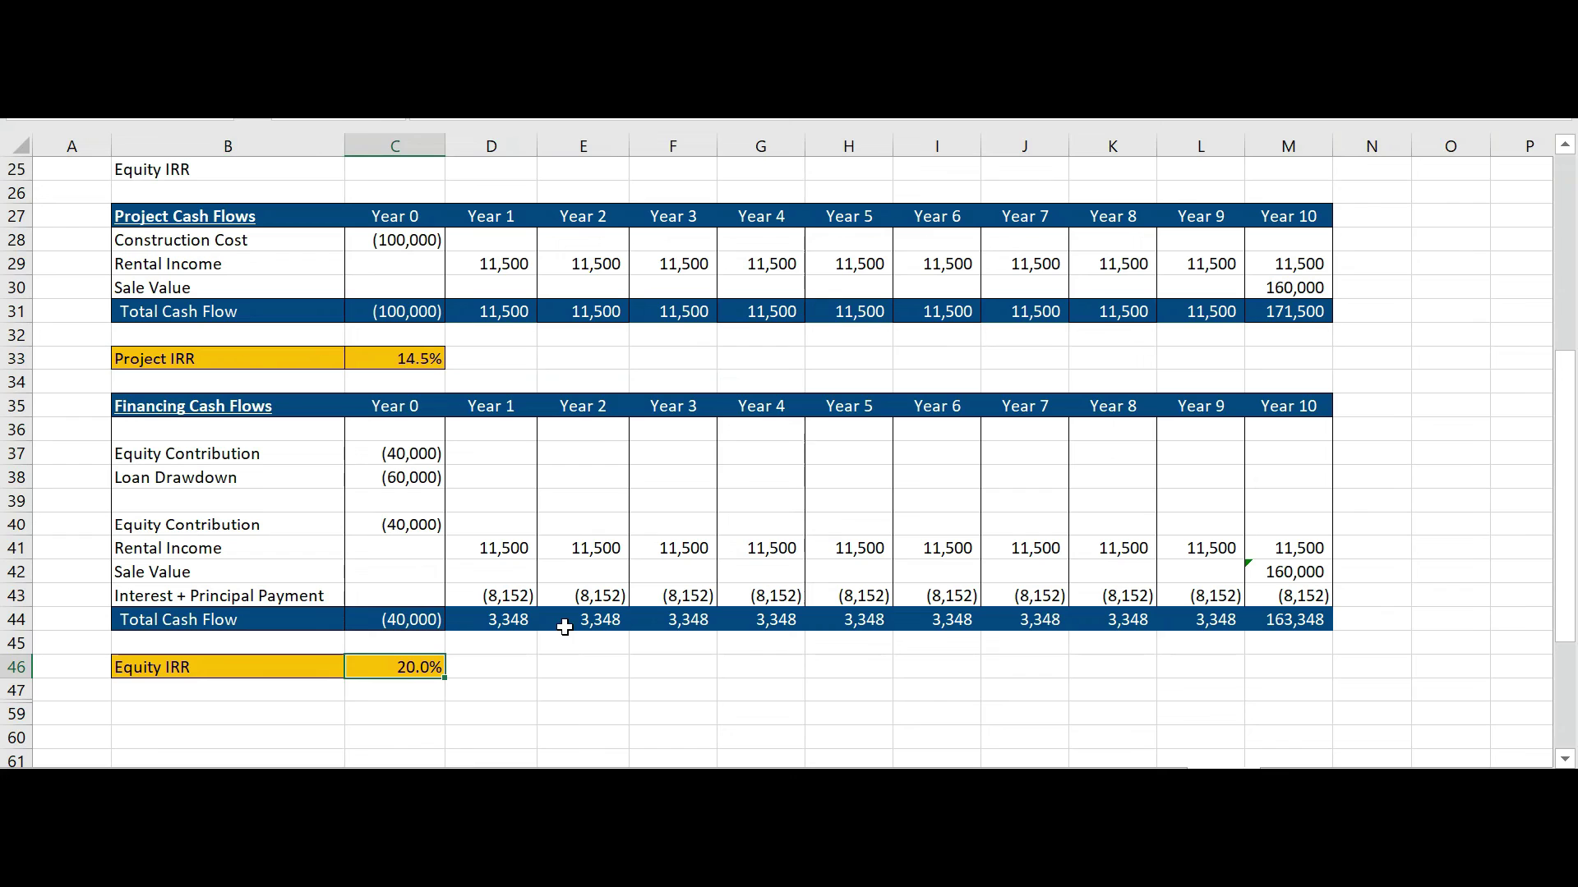
left_click(500, 596)
Unhide the hidden rows 48 to 58 below the Equity IRR to show the loan repayment schedule
scroll(606, 632, "down", 1)
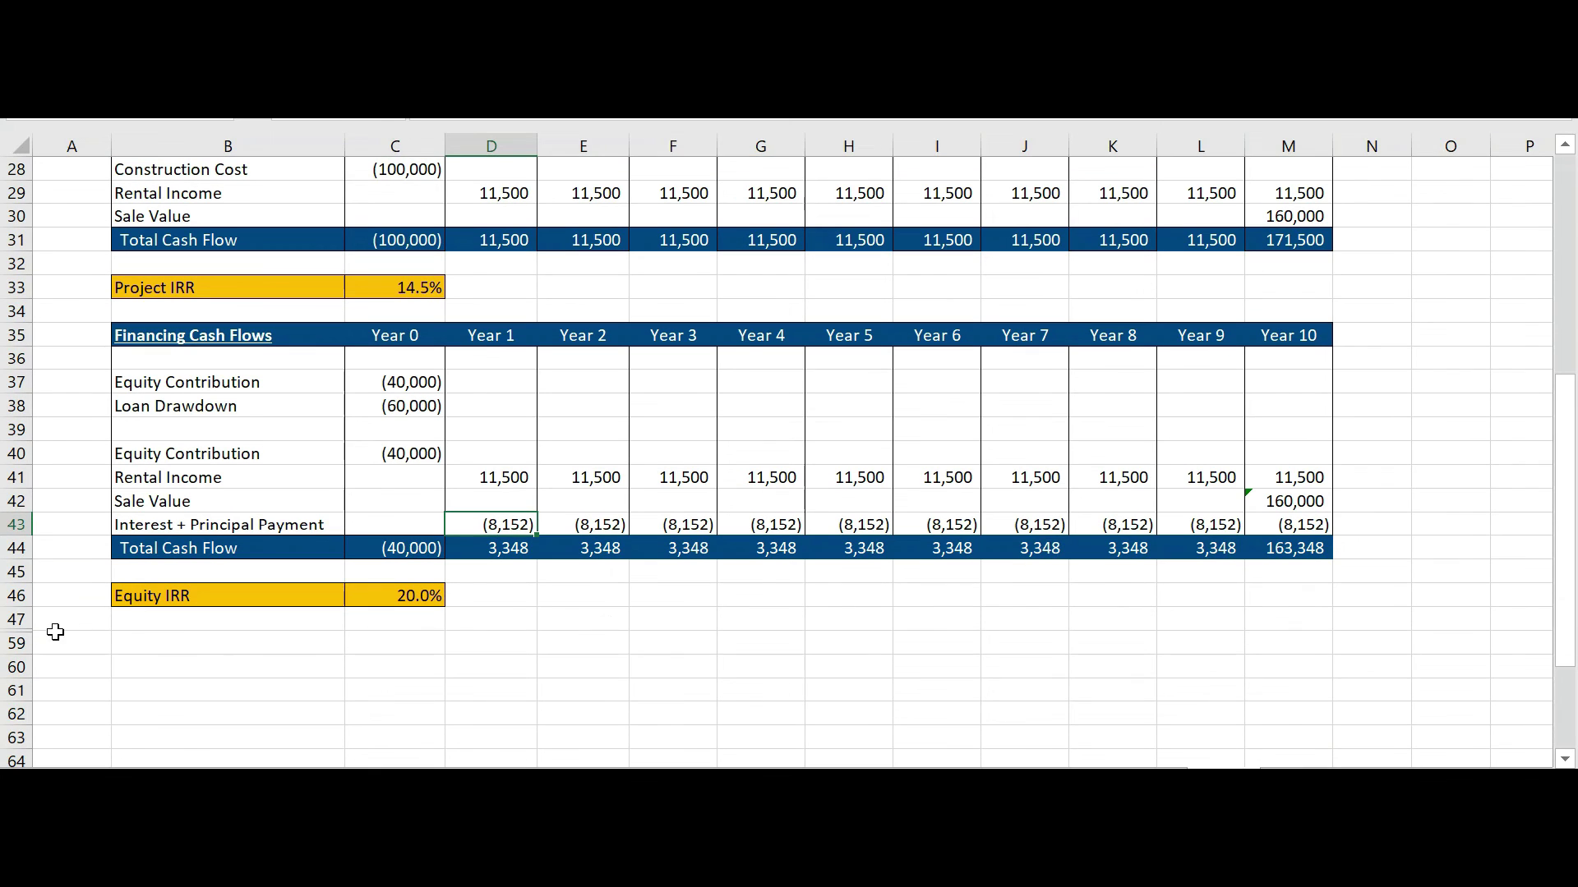
left_click_drag(16, 619, 10, 666)
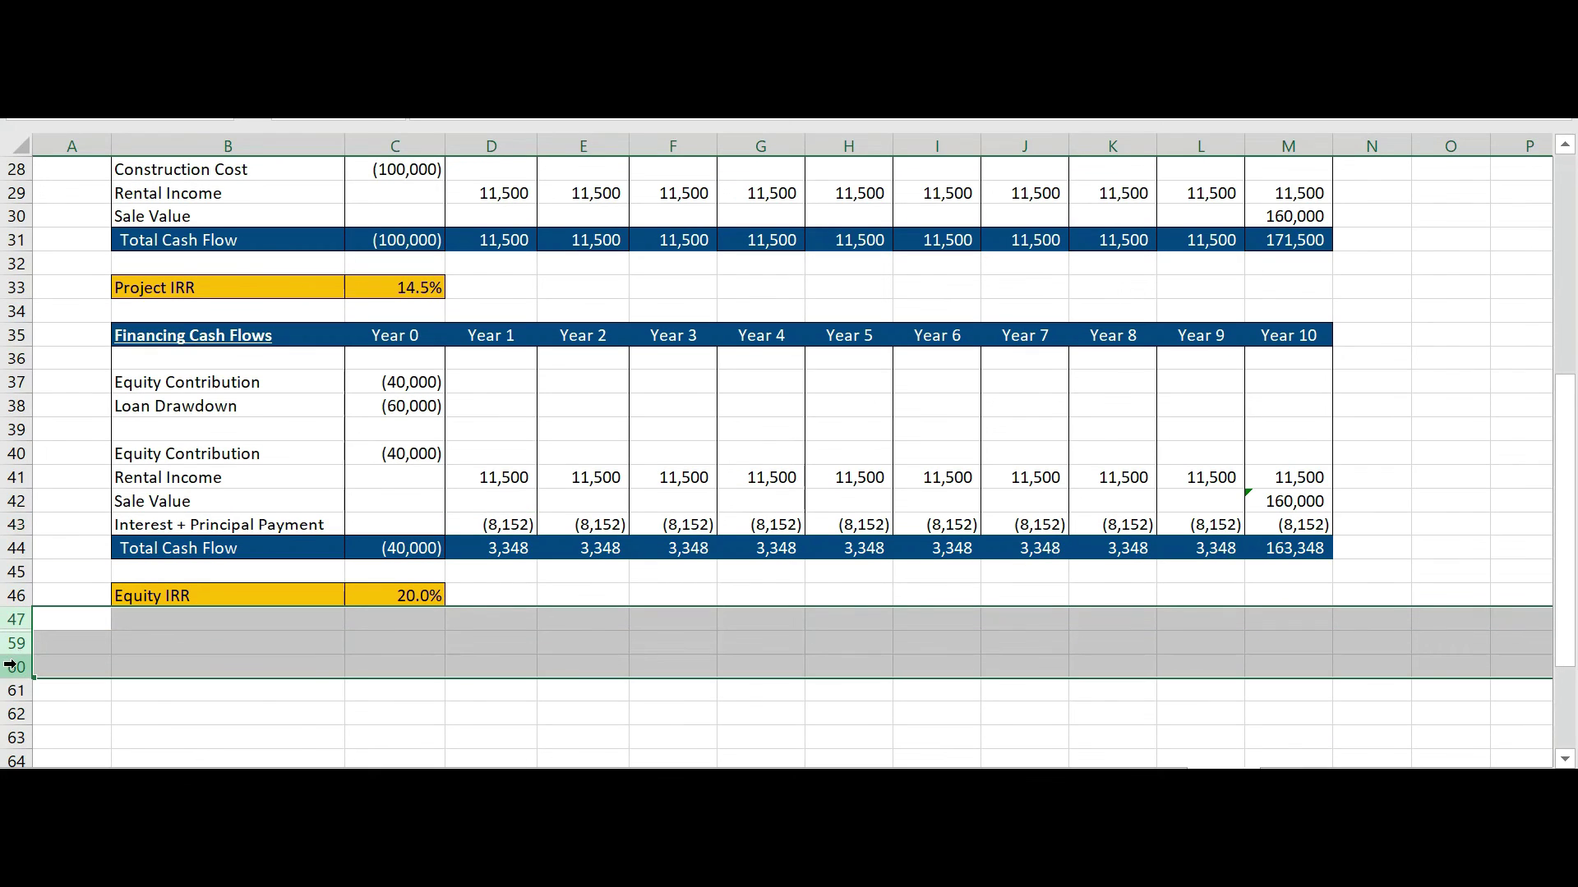
right_click(10, 667)
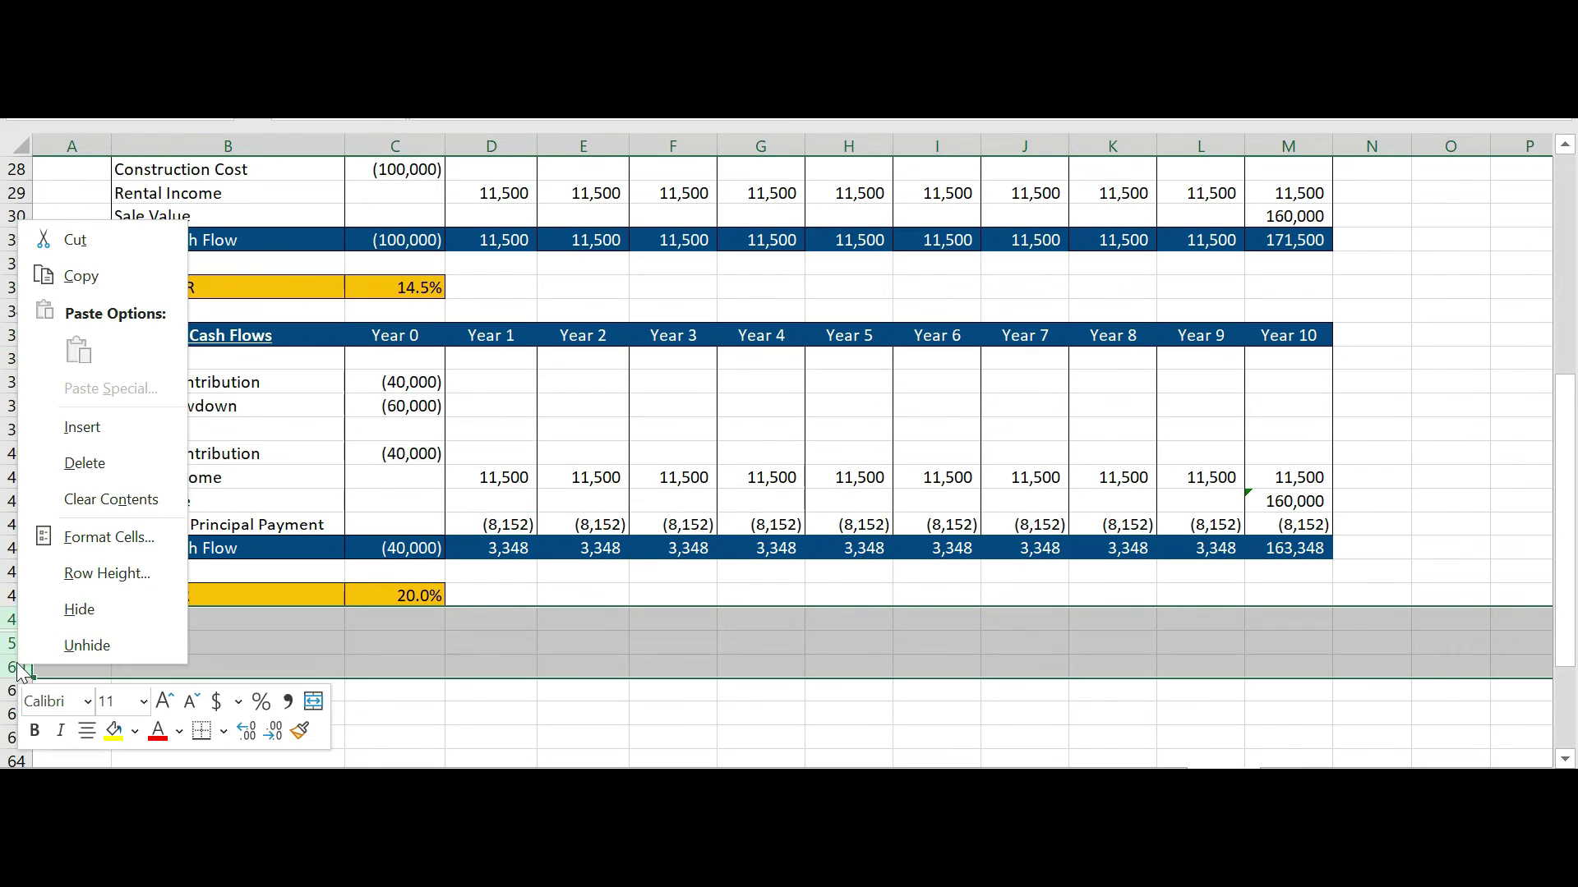
left_click(100, 648)
scroll(1066, 633, "down", 2)
left_click(1004, 615)
scroll(1005, 610, "up", 1)
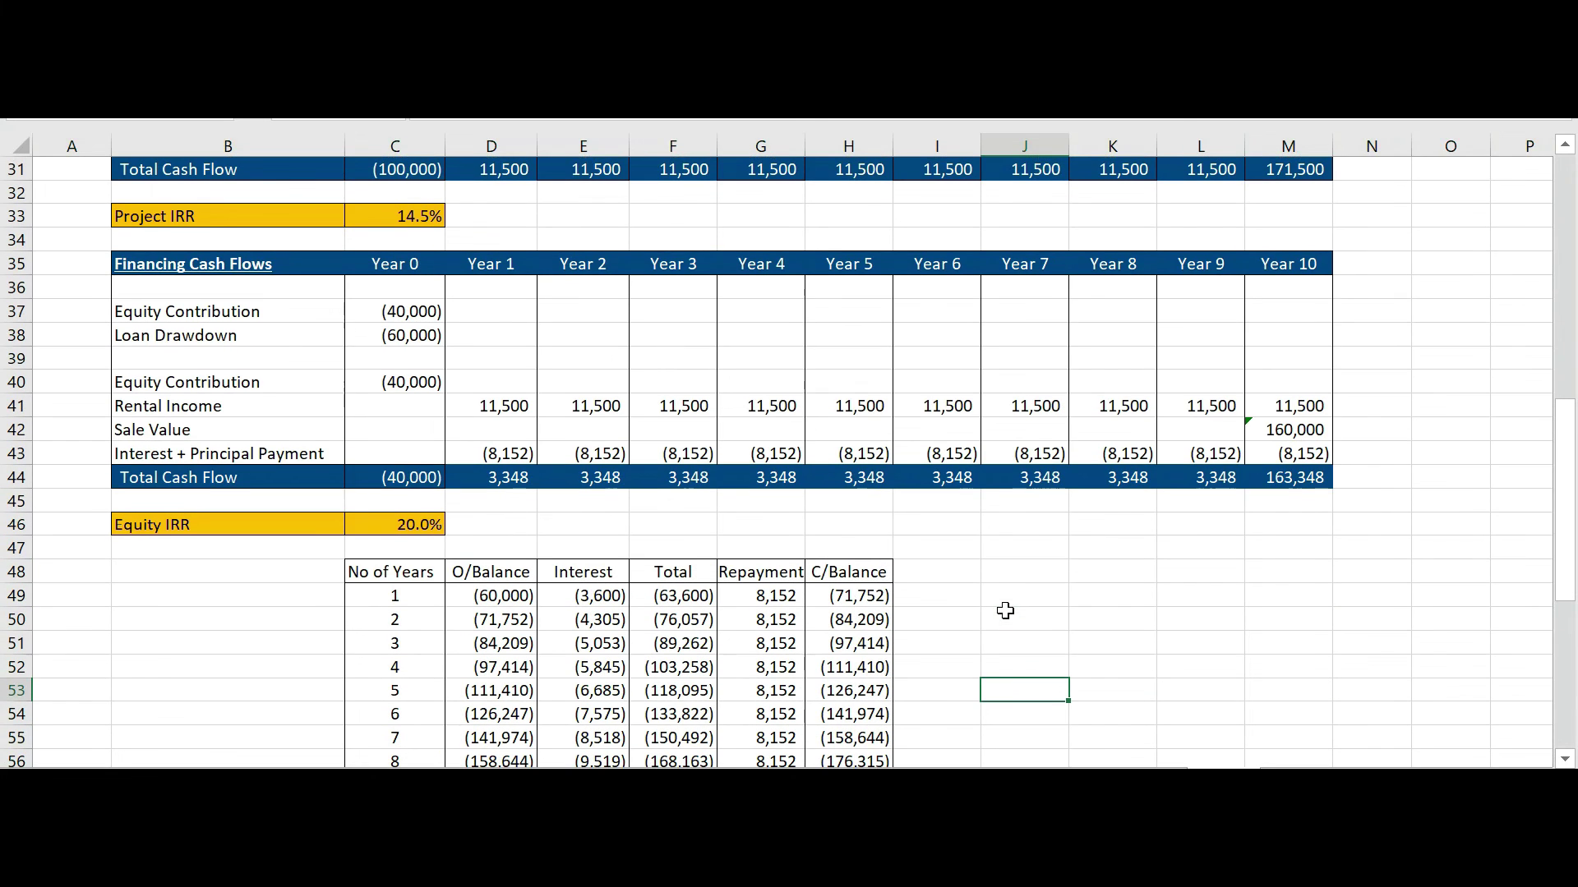
scroll(646, 567, "down", 2)
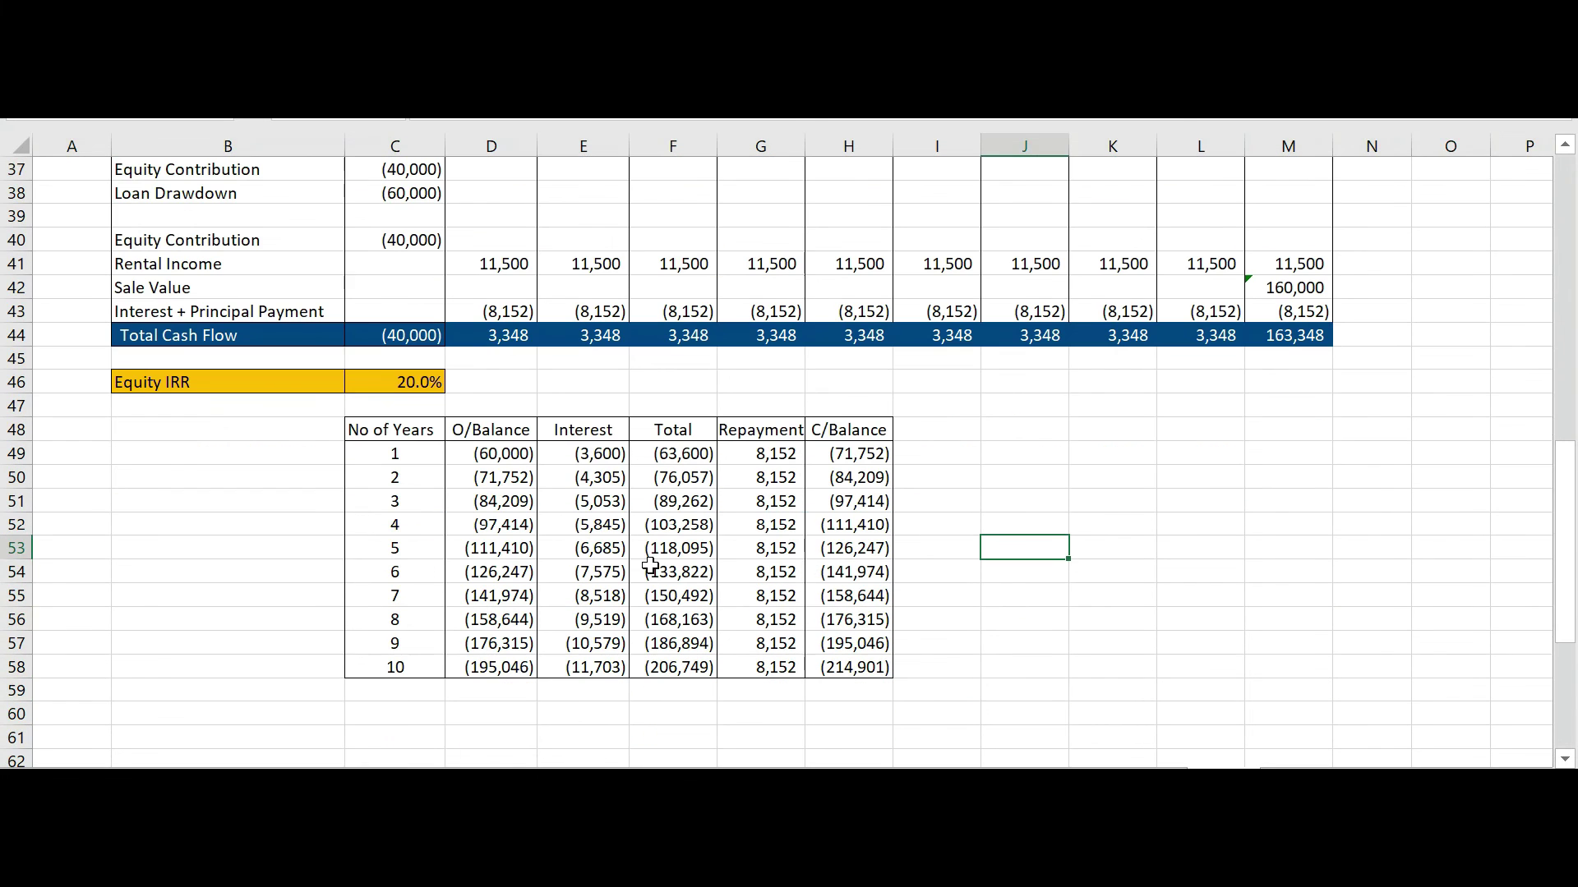
Add a minus sign to the Year 1 opening balance formula in D49 so it reads =-C38
double_click(522, 457)
left_click(462, 453)
type("-")
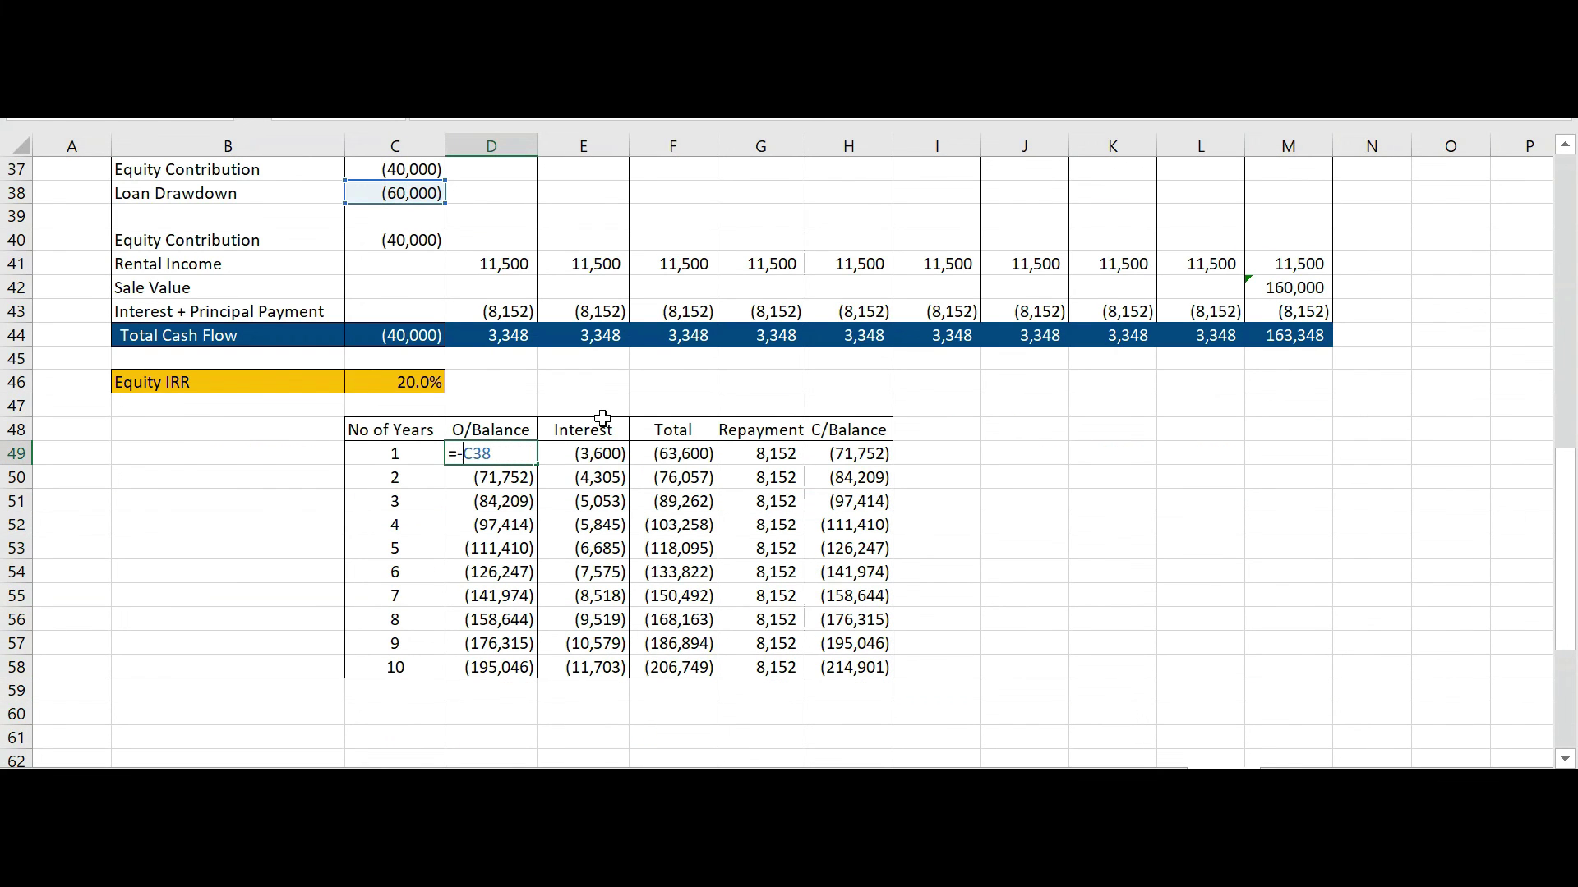
key("Return")
left_click(464, 454)
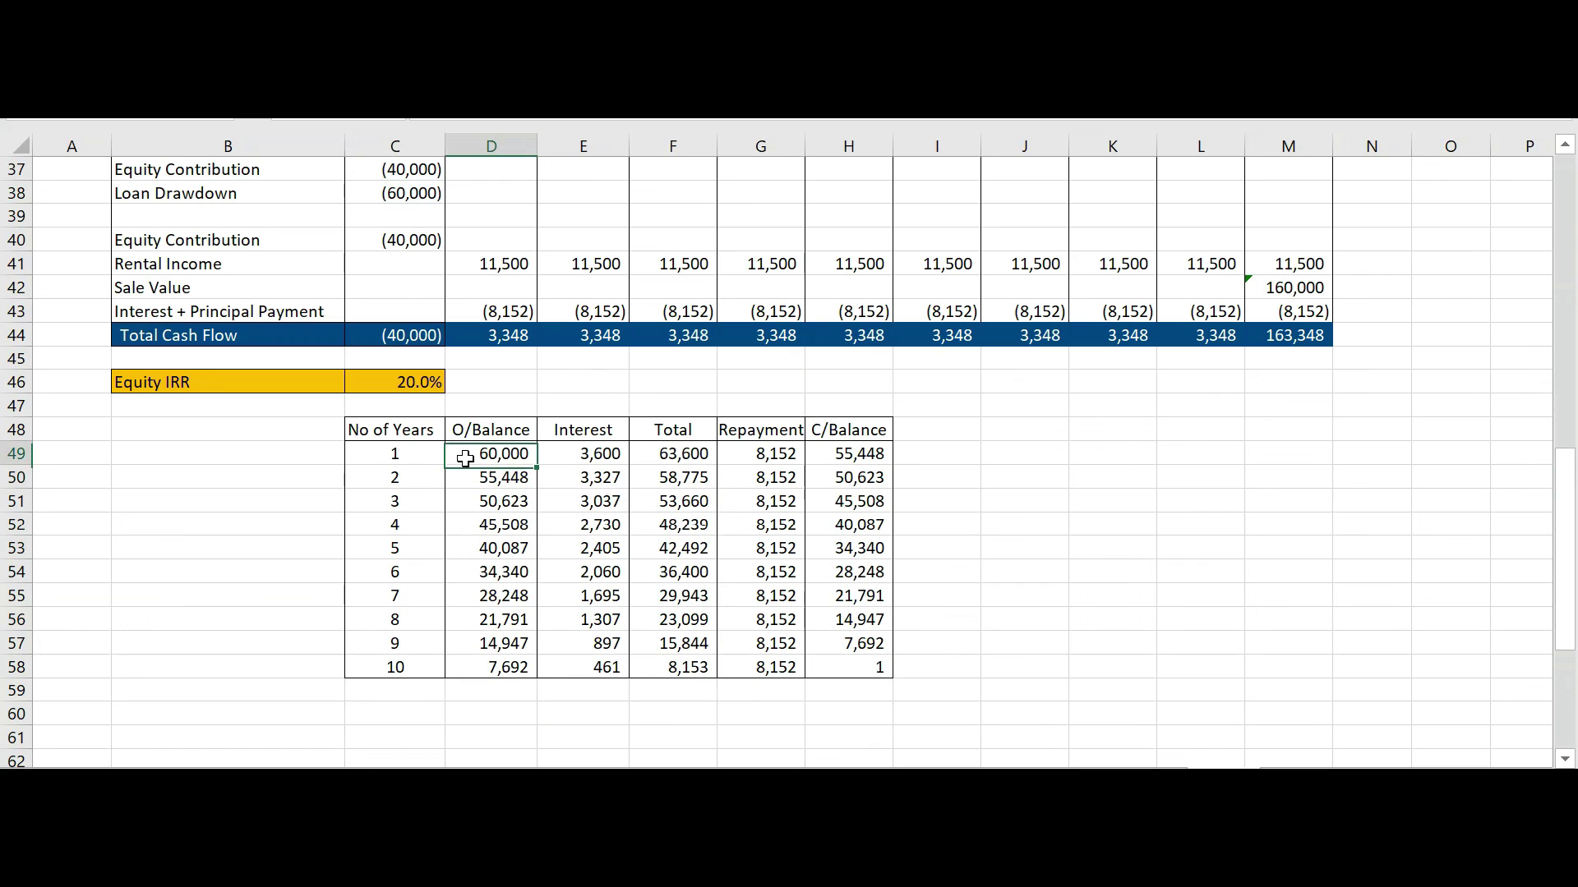
scroll(611, 504, "up", 3)
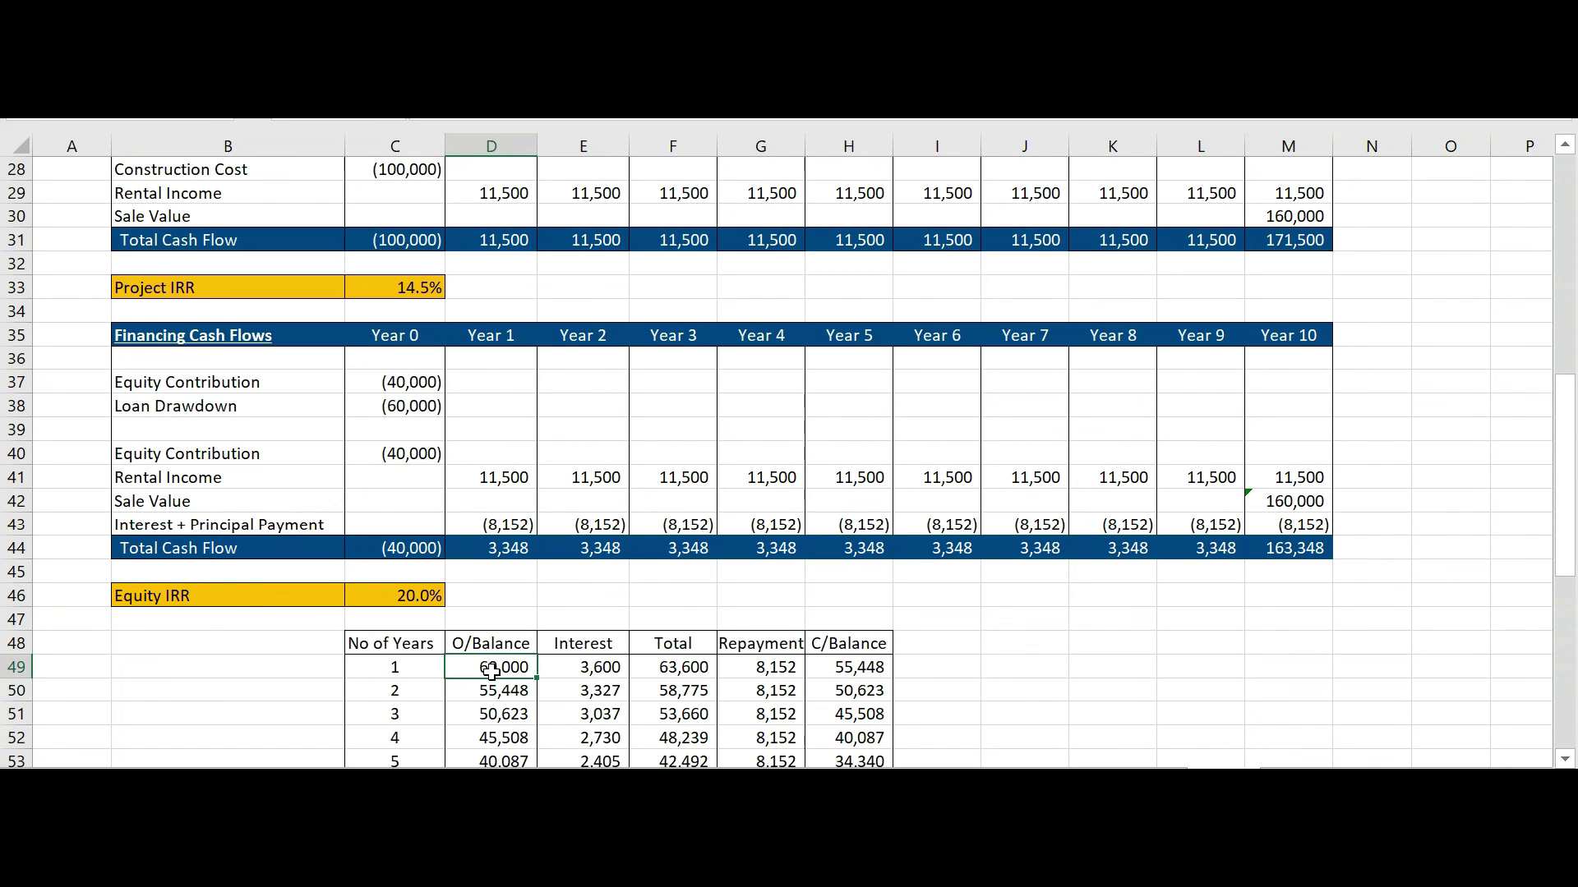
scroll(638, 633, "down", 1)
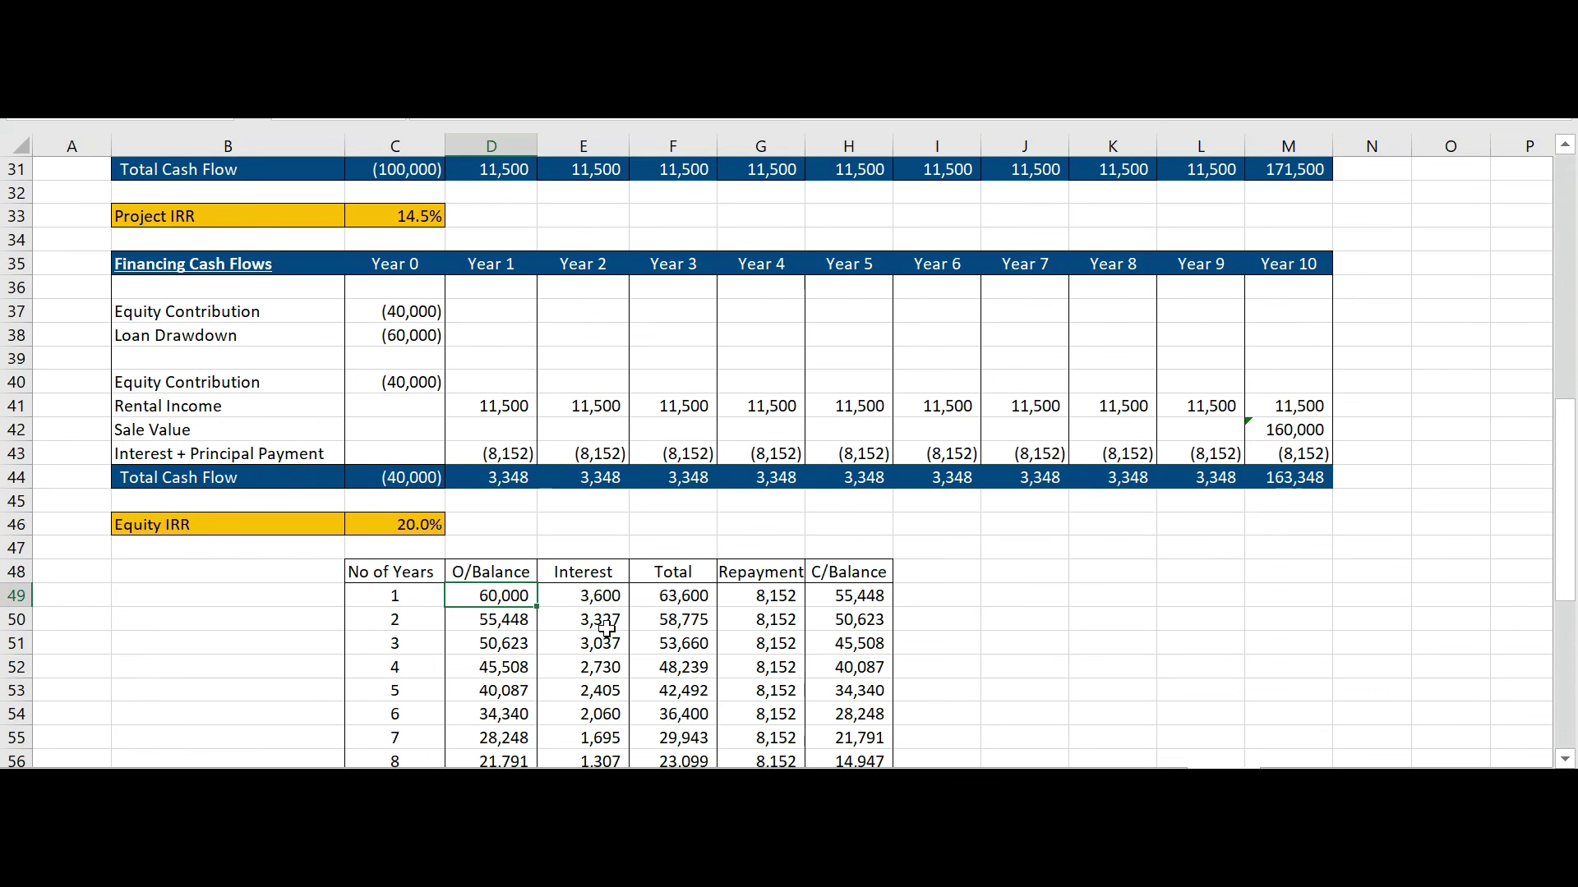
Calculate the Year 1 interest in E49 with the formula =D49*$C$18, multiplying the opening balance by the cost of debt
left_click(587, 596)
type("=")
left_click(487, 598)
type("*$C$18")
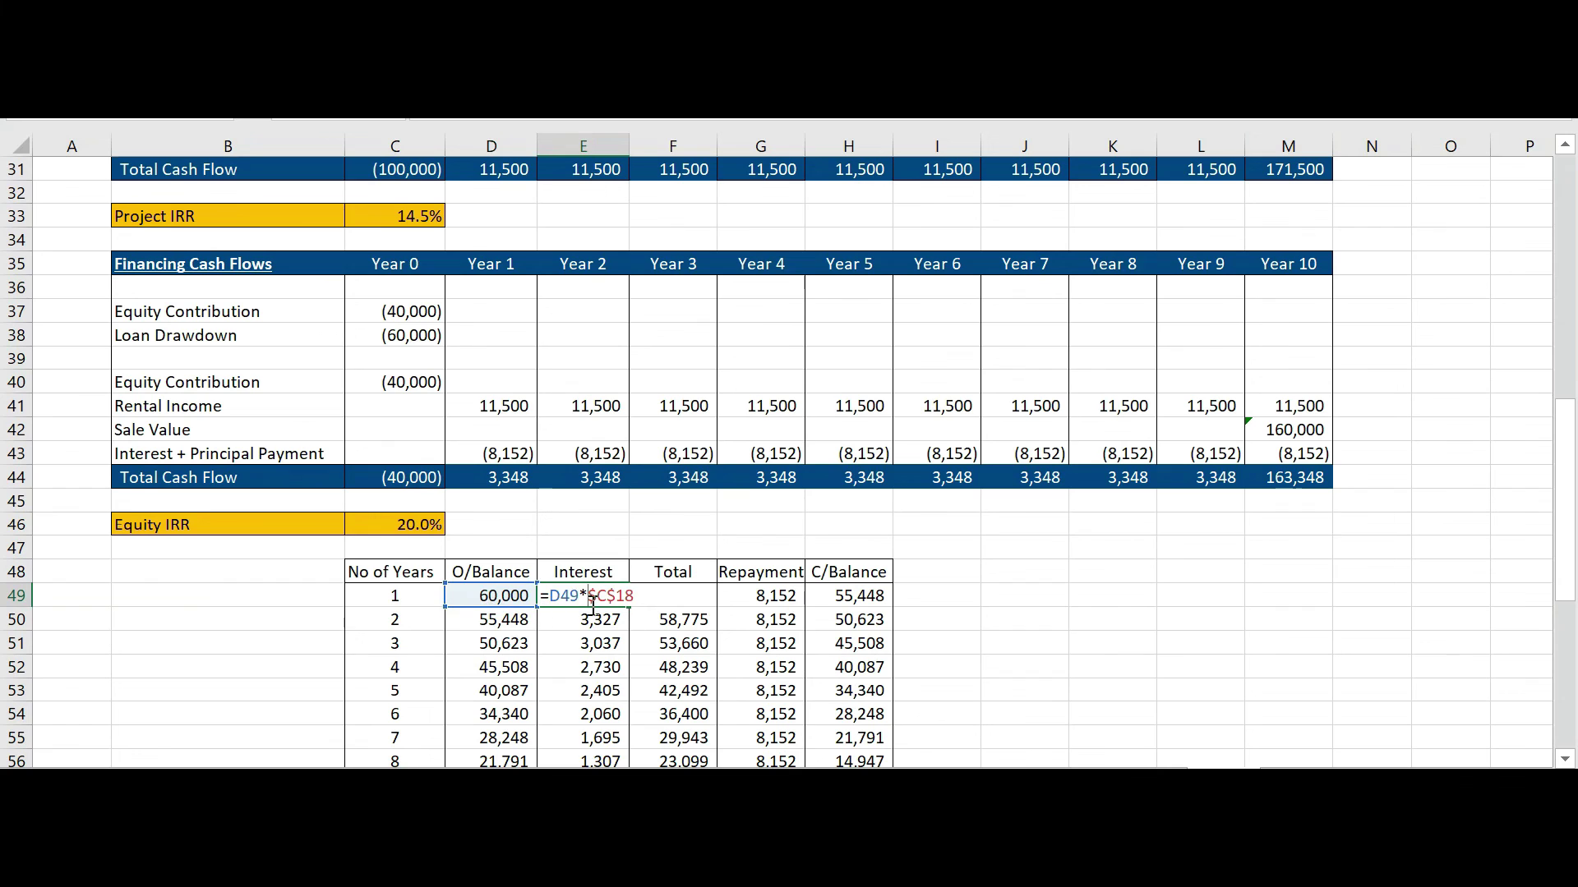
scroll(594, 598, "up", 5)
scroll(592, 596, "down", 3)
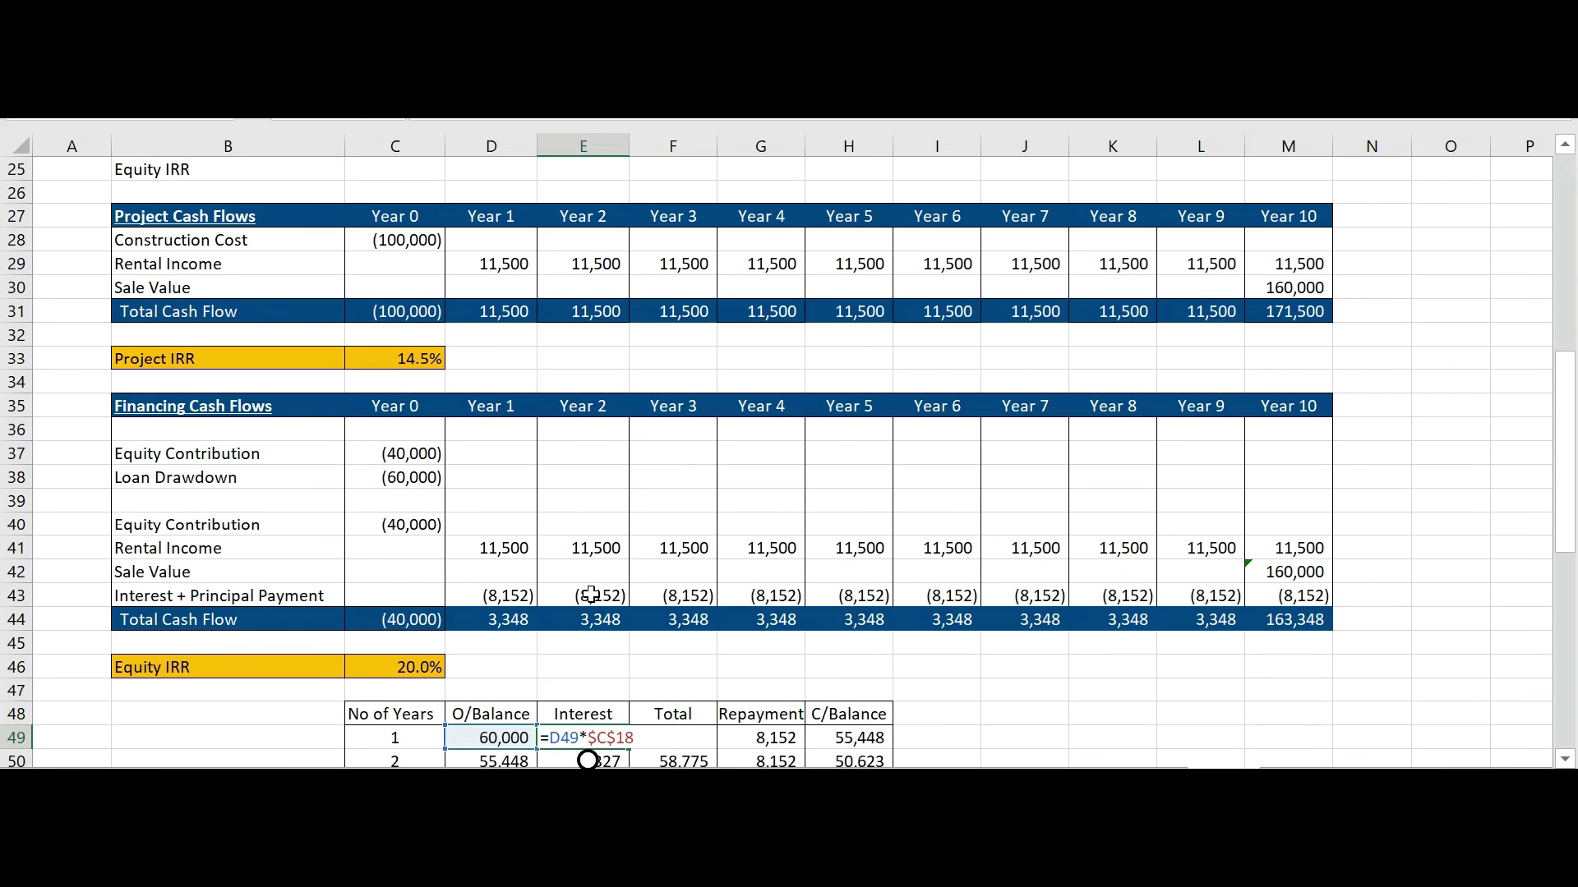
key("Return")
Trace the interest, total, repayment and closing balance through the loan schedule from Year 1 to the Year 10 closing balance
scroll(608, 595, "down", 1)
left_click(588, 646)
left_click(668, 644)
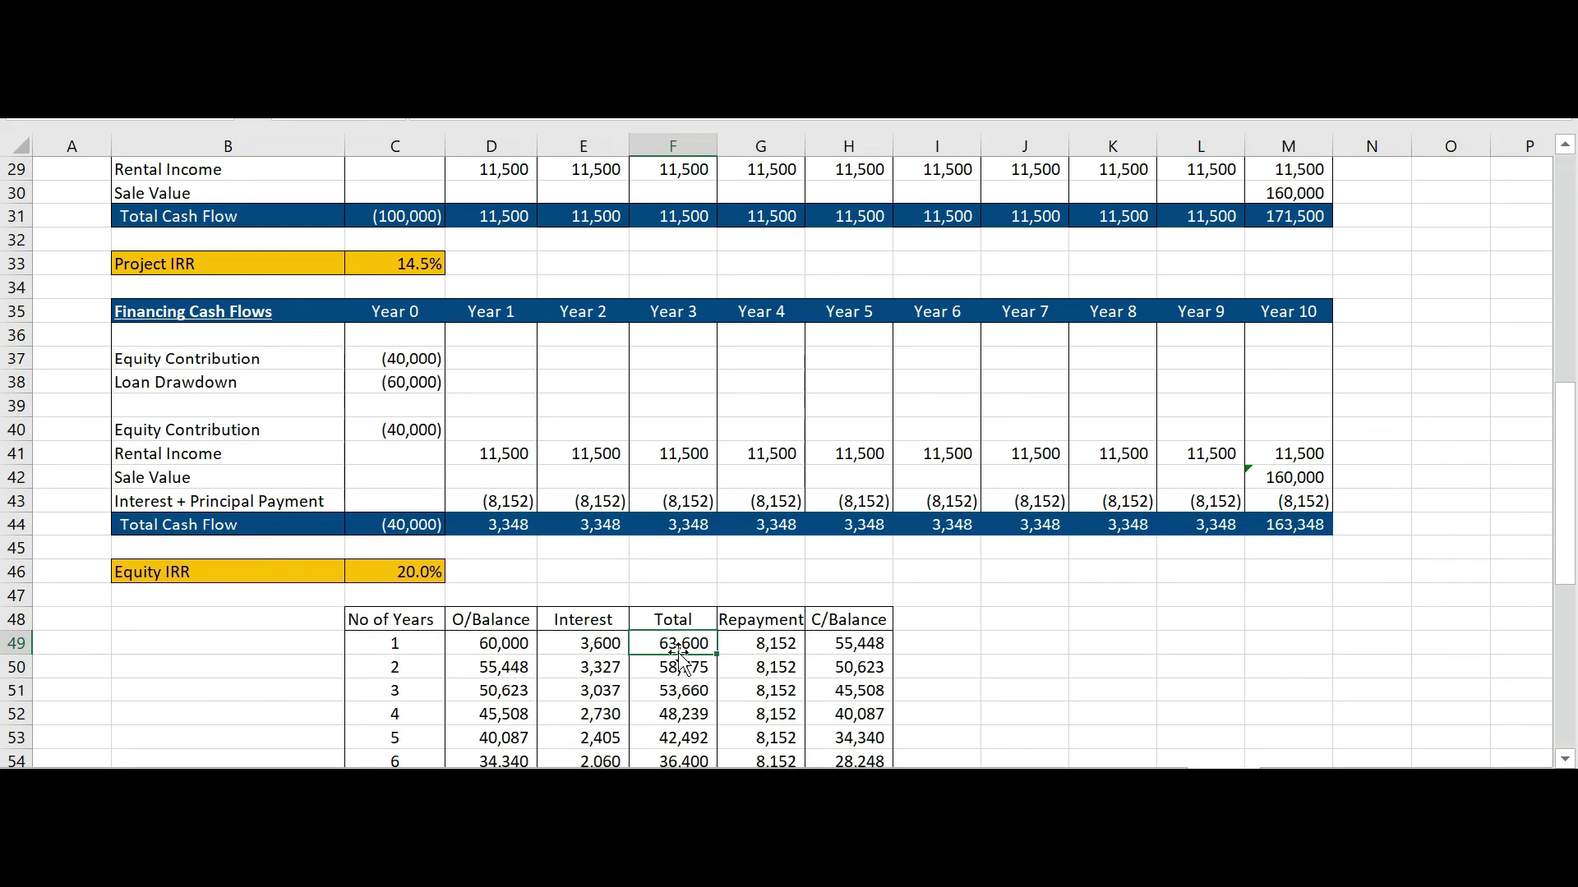
left_click(761, 651)
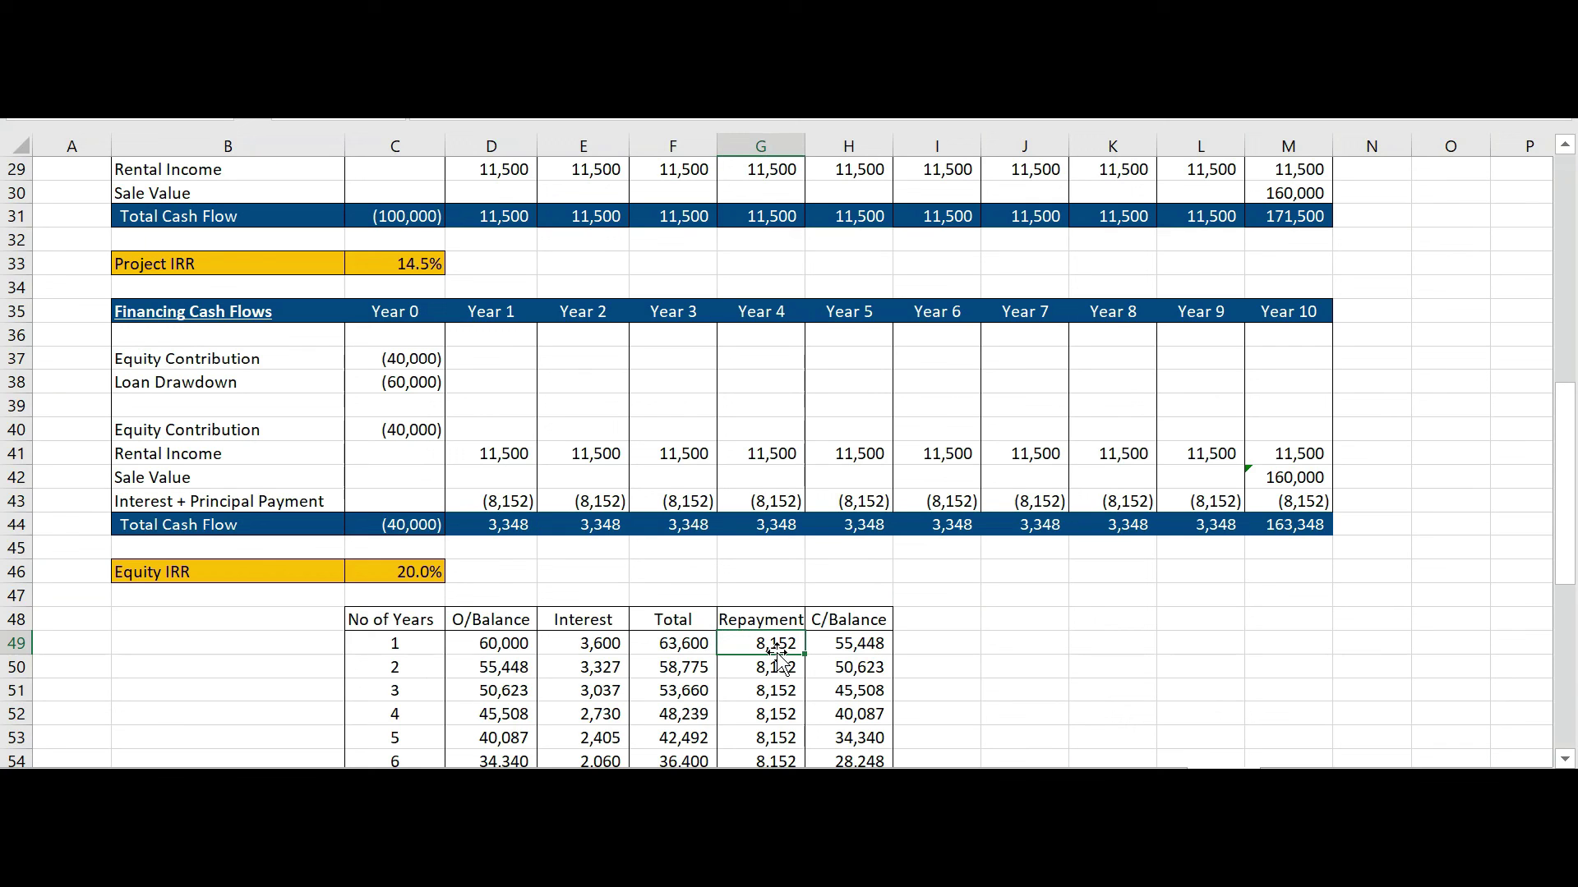
left_click(829, 646)
scroll(942, 634, "down", 1)
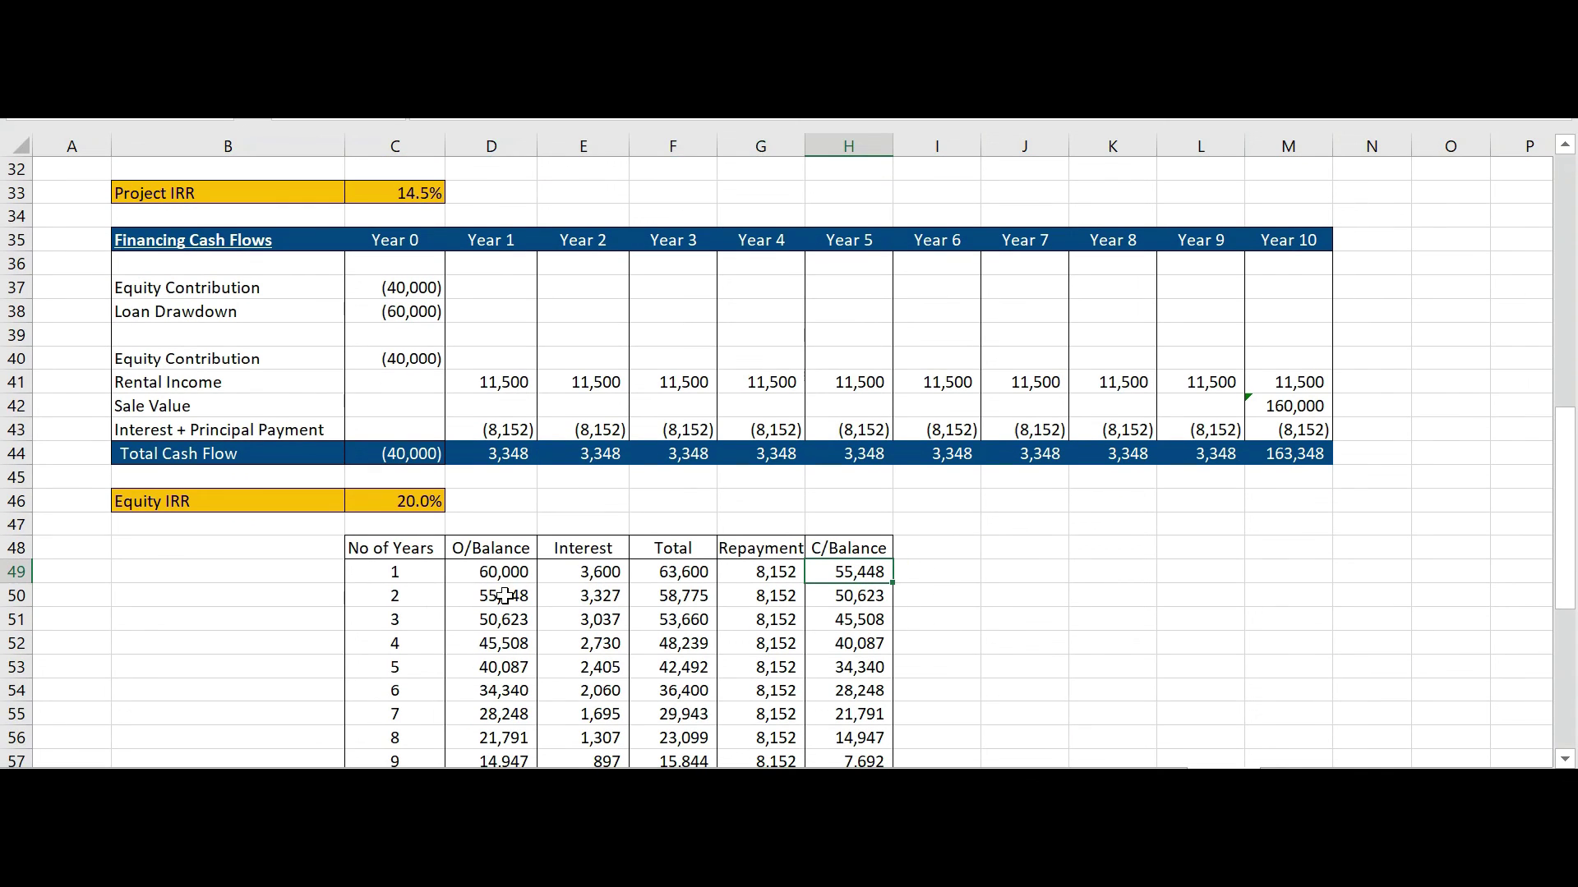
left_click(582, 598)
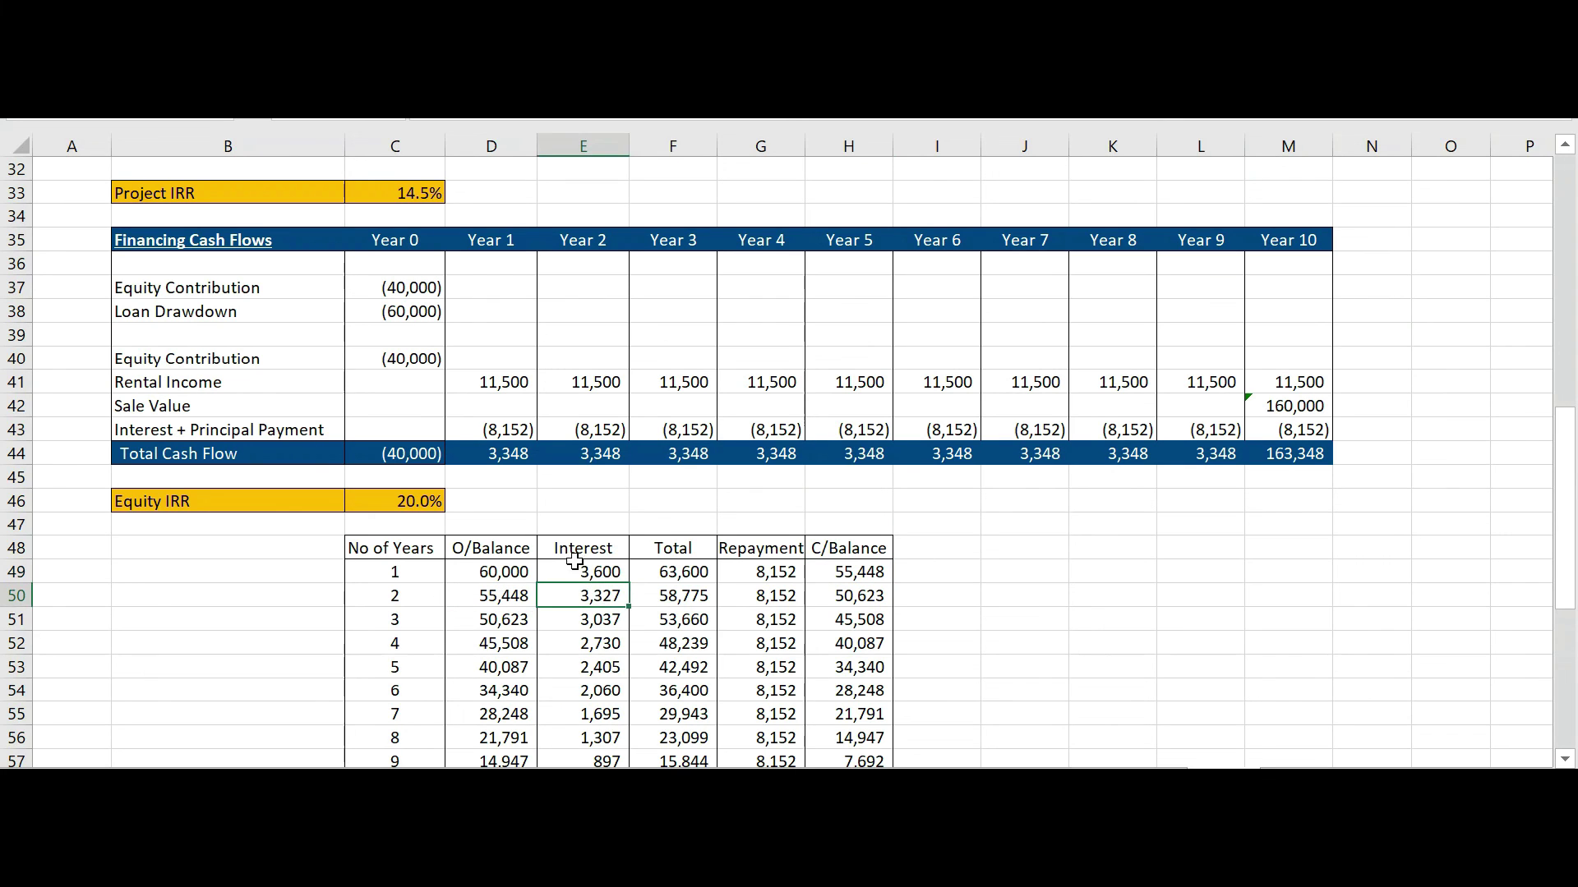
scroll(585, 599, "down", 1)
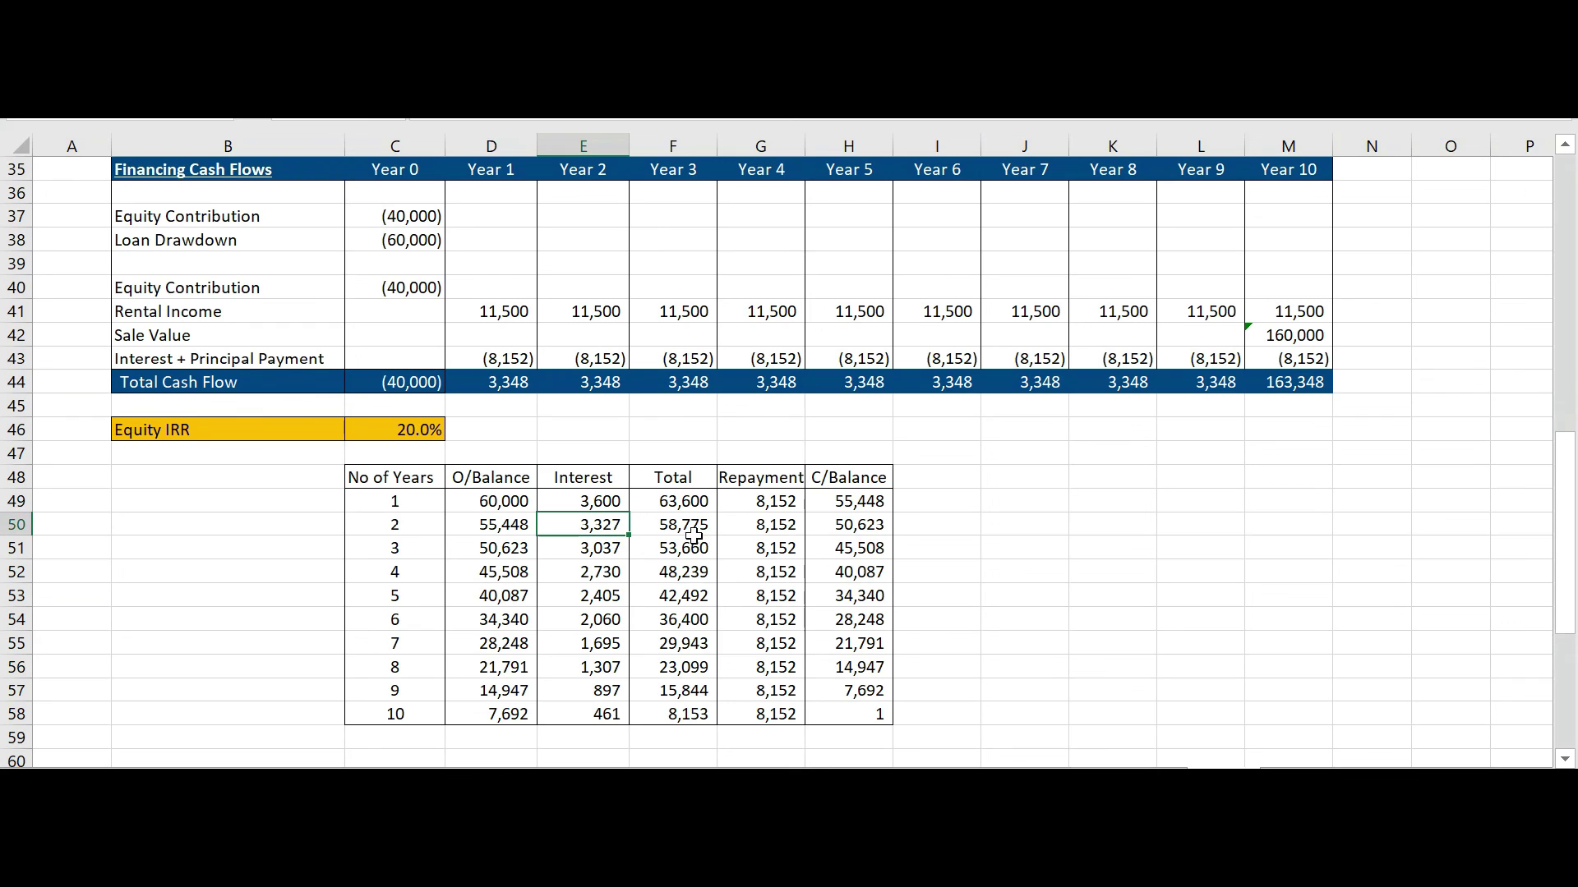
left_click(767, 714)
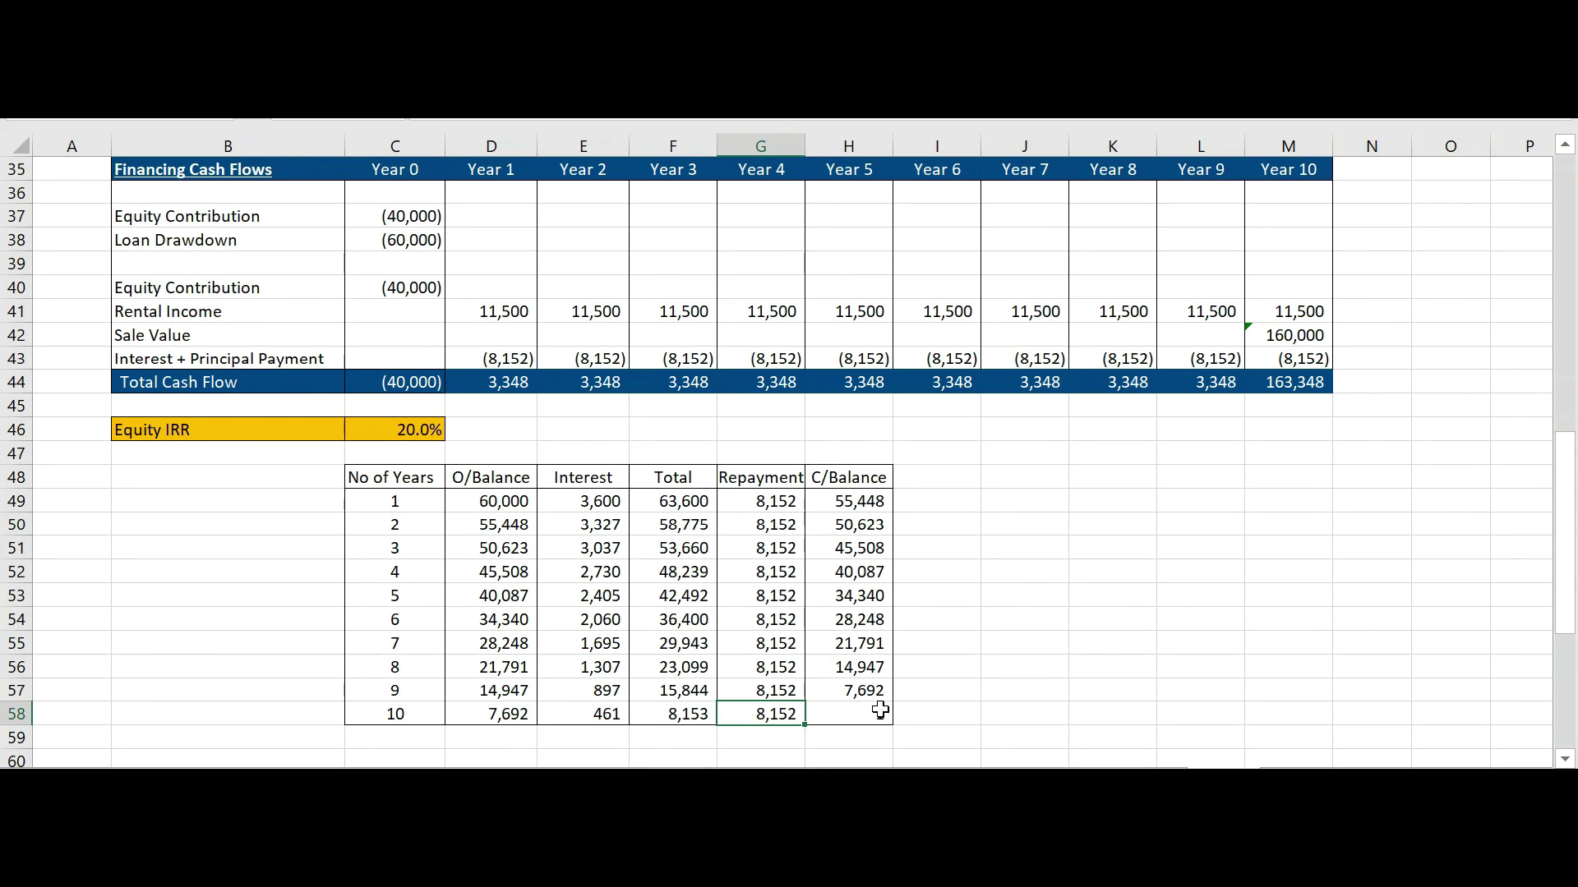
left_click(872, 714)
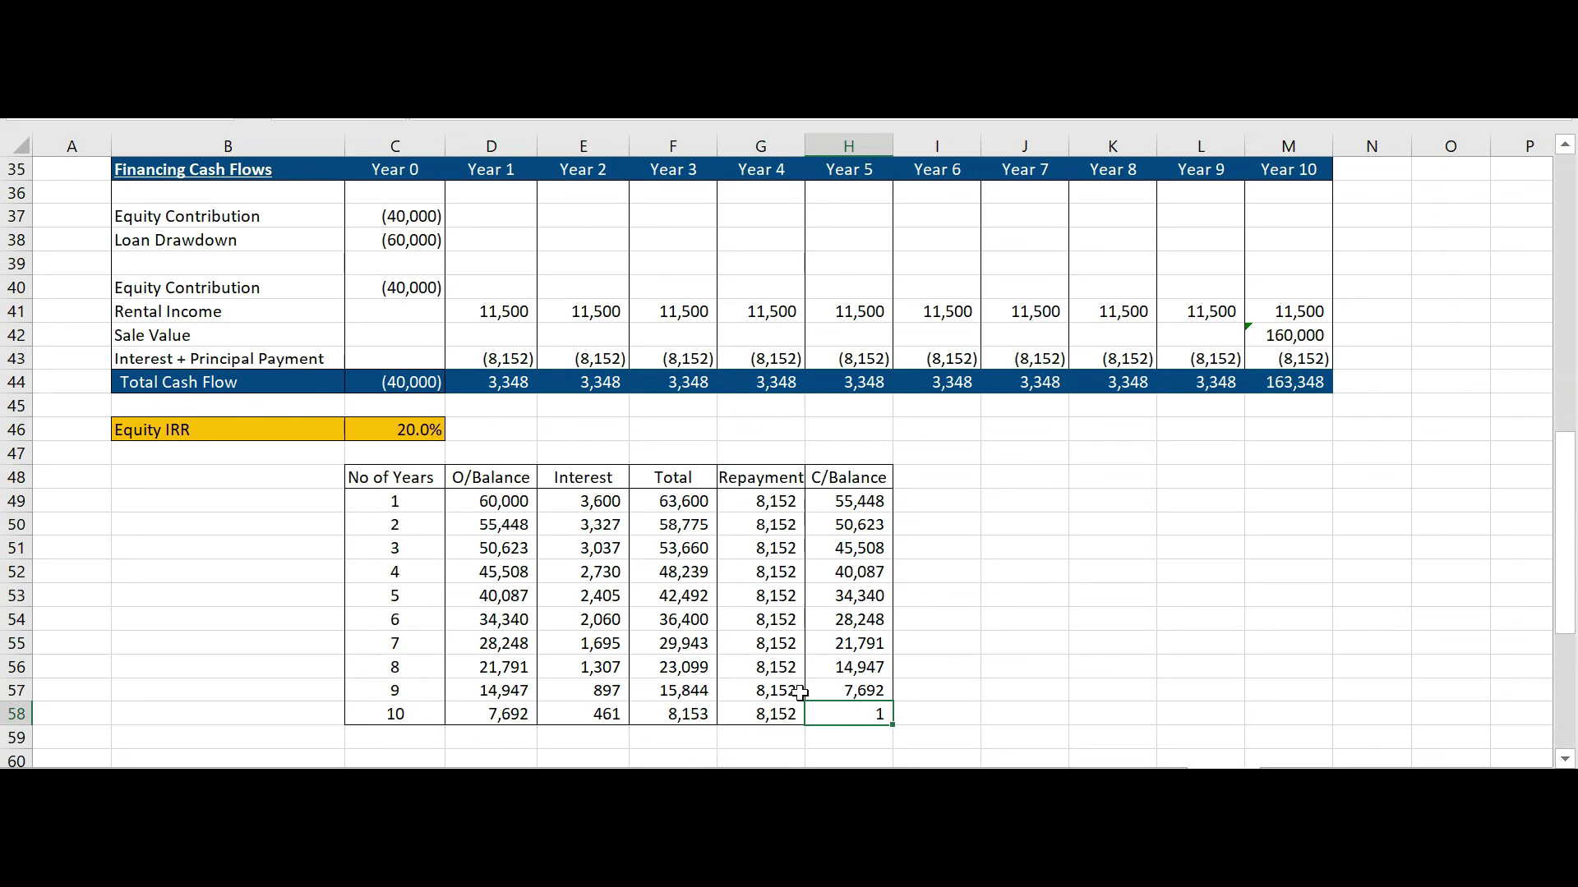
left_click(937, 715)
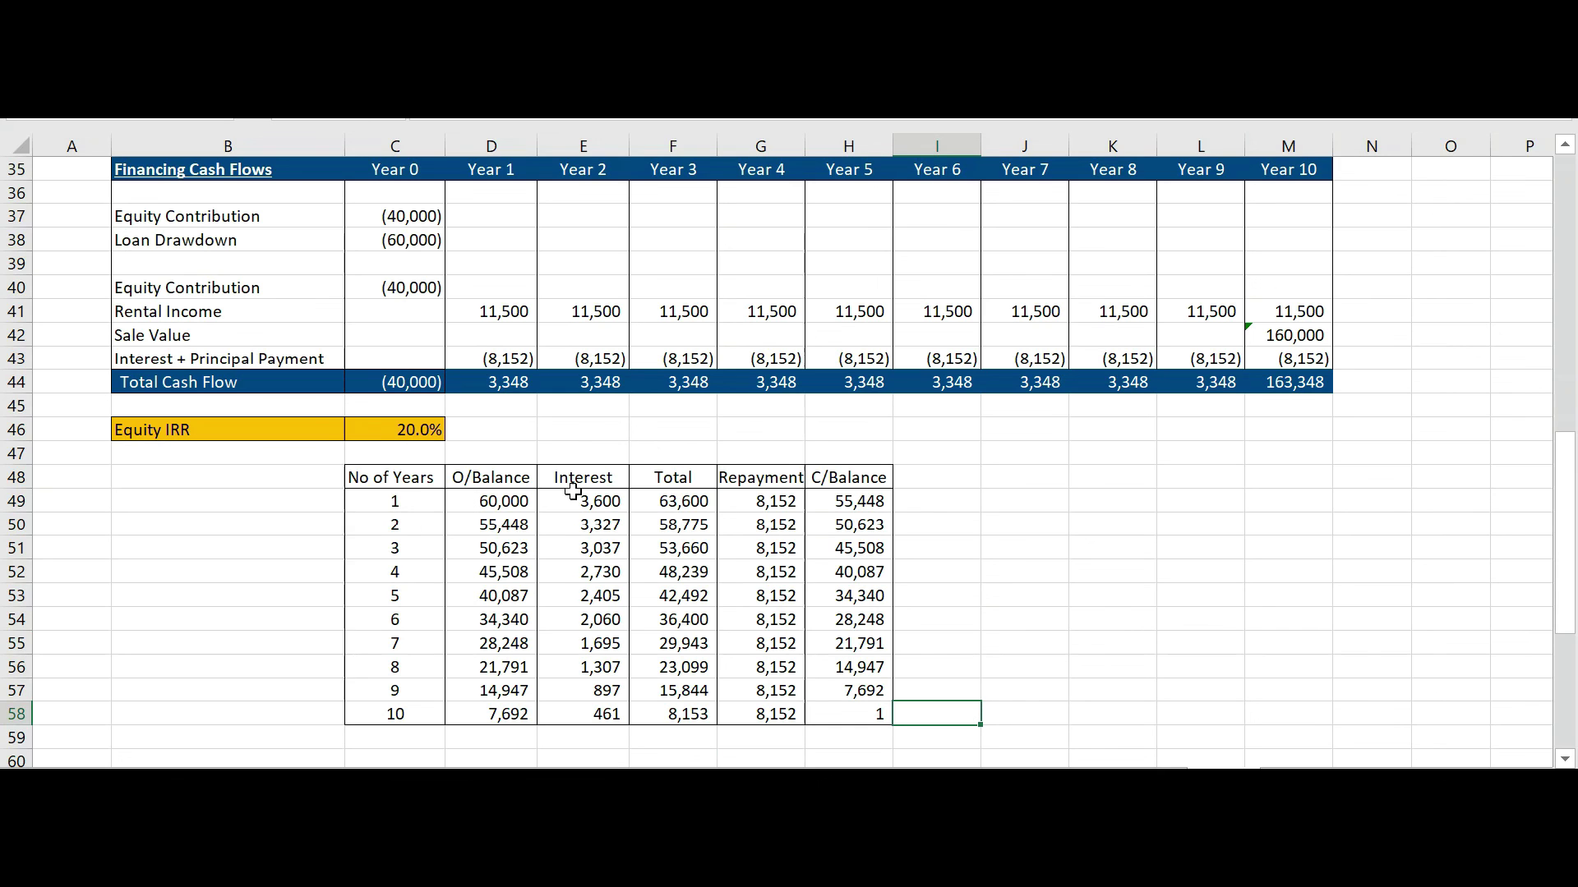
Review the project assumptions, the Project and Financing Cash Flows tables, and both IRR rows
scroll(797, 613, "up", 3)
scroll(820, 591, "down", 3)
scroll(770, 548, "up", 1)
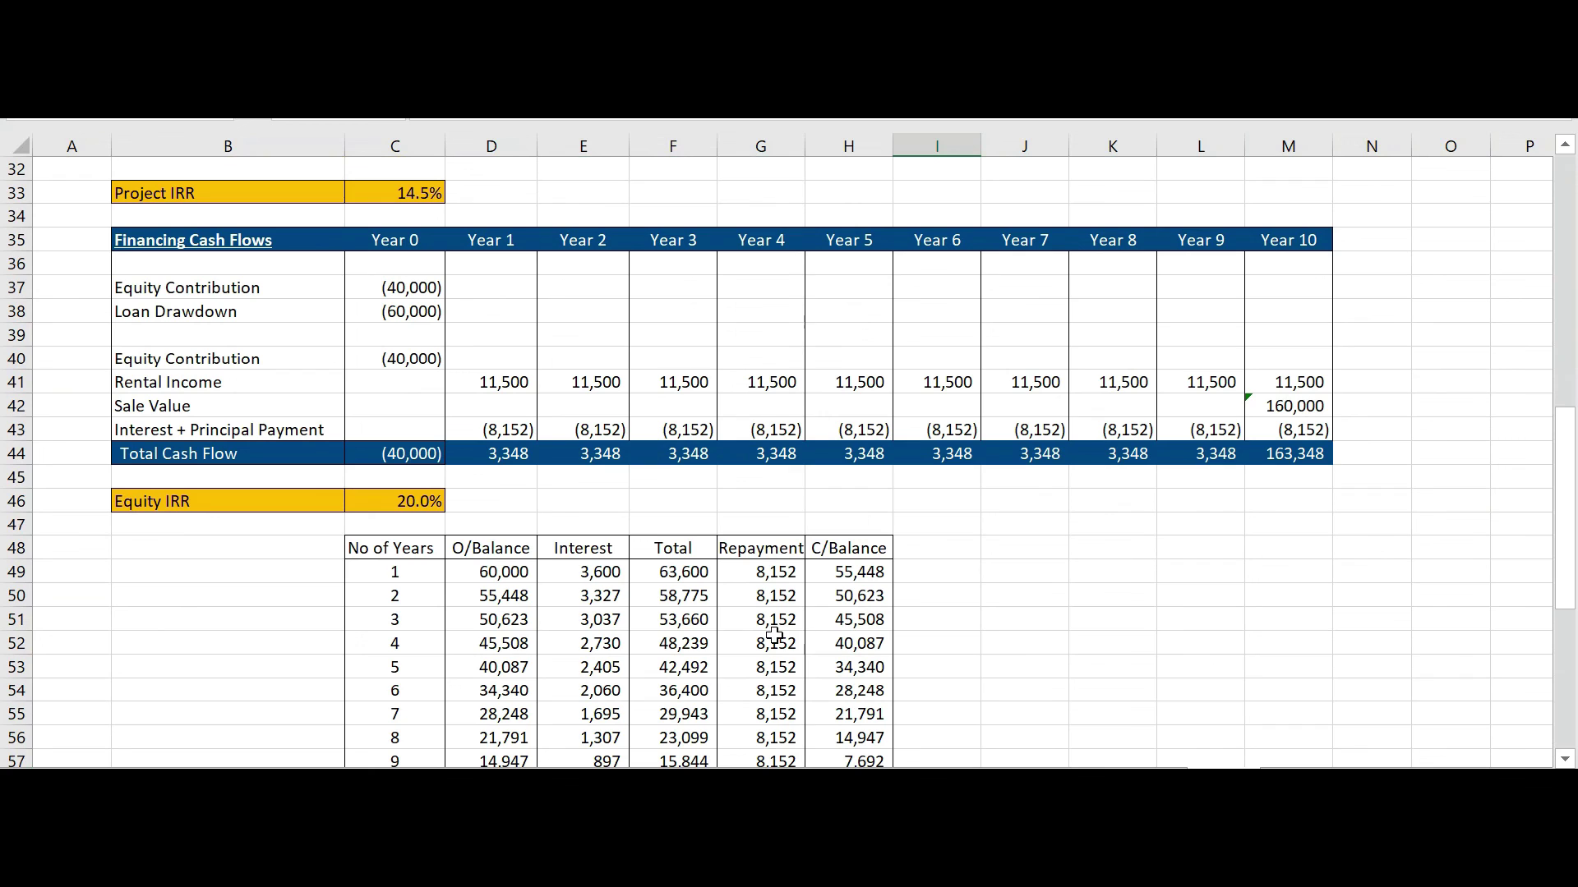
scroll(774, 635, "up", 4)
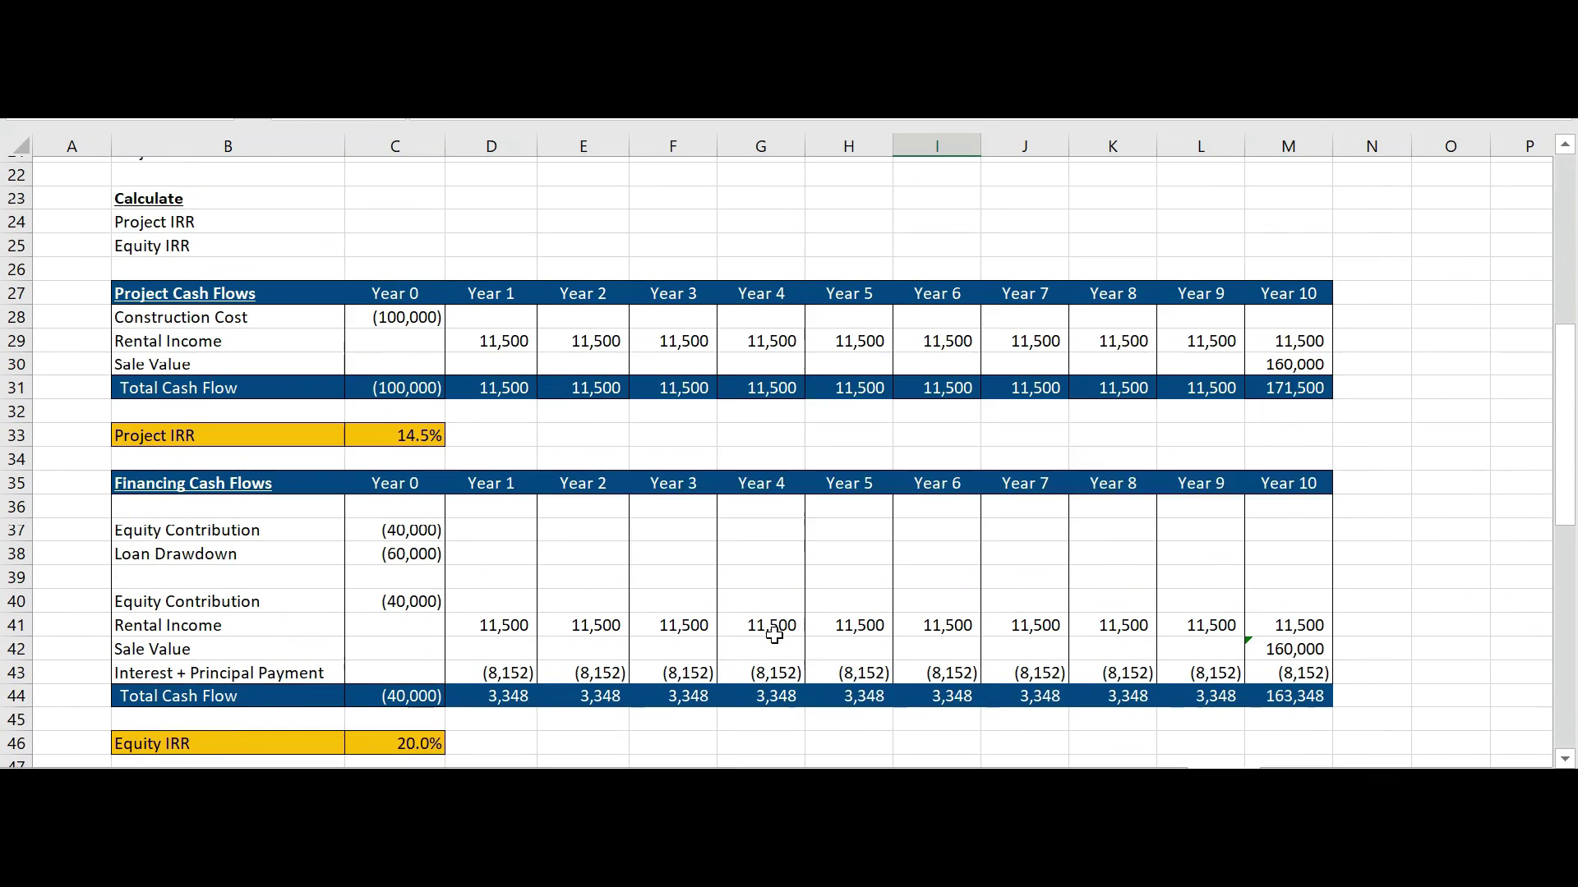
scroll(774, 635, "down", 1)
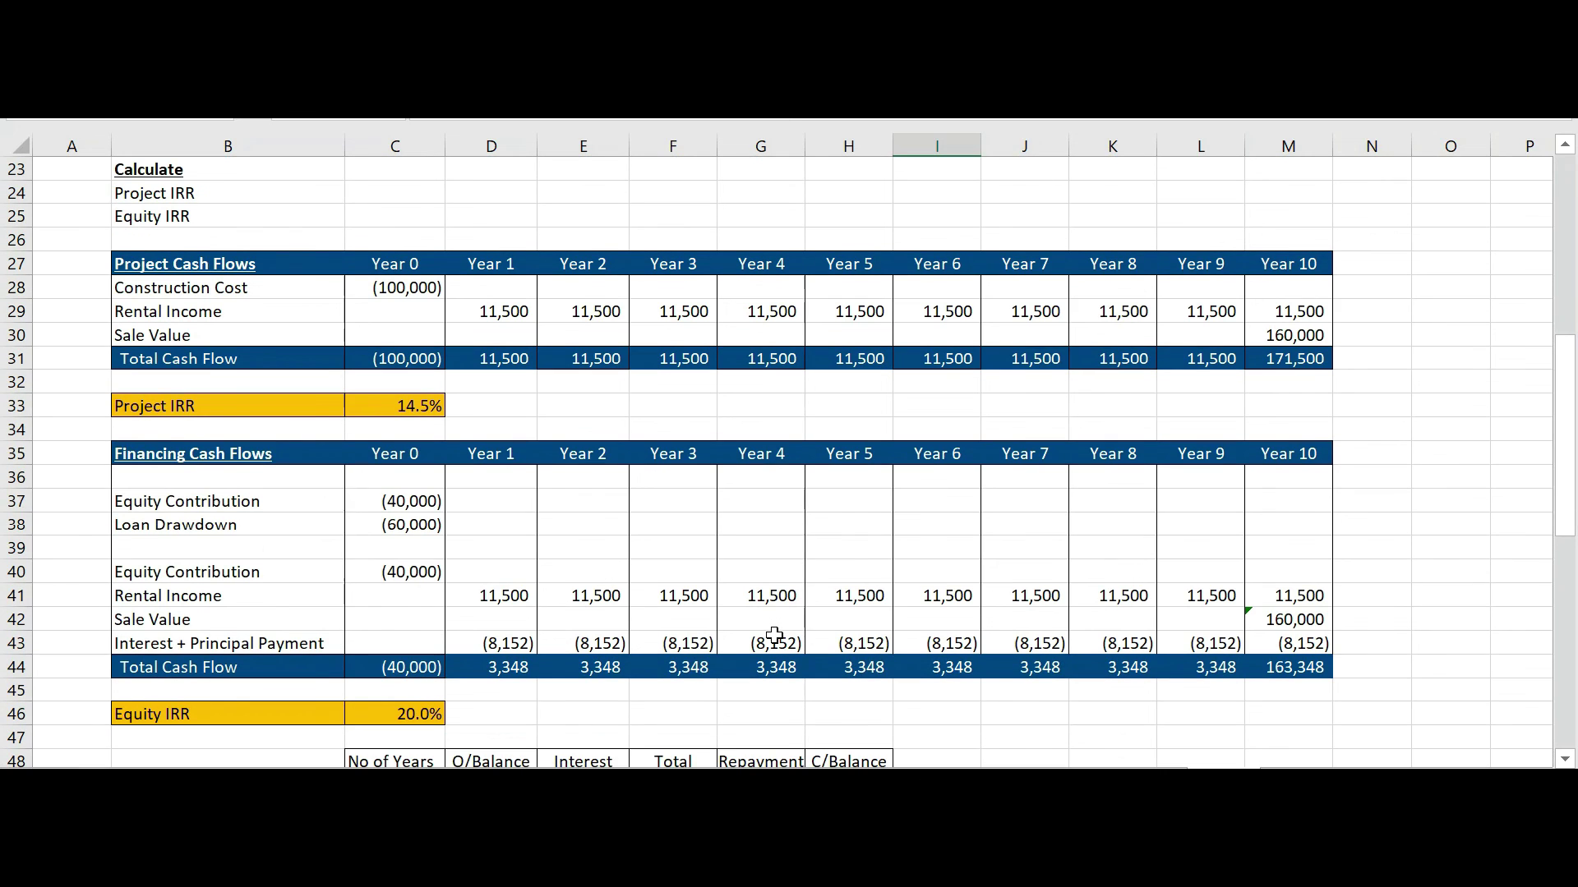
scroll(774, 635, "up", 1)
scroll(774, 635, "up", 7)
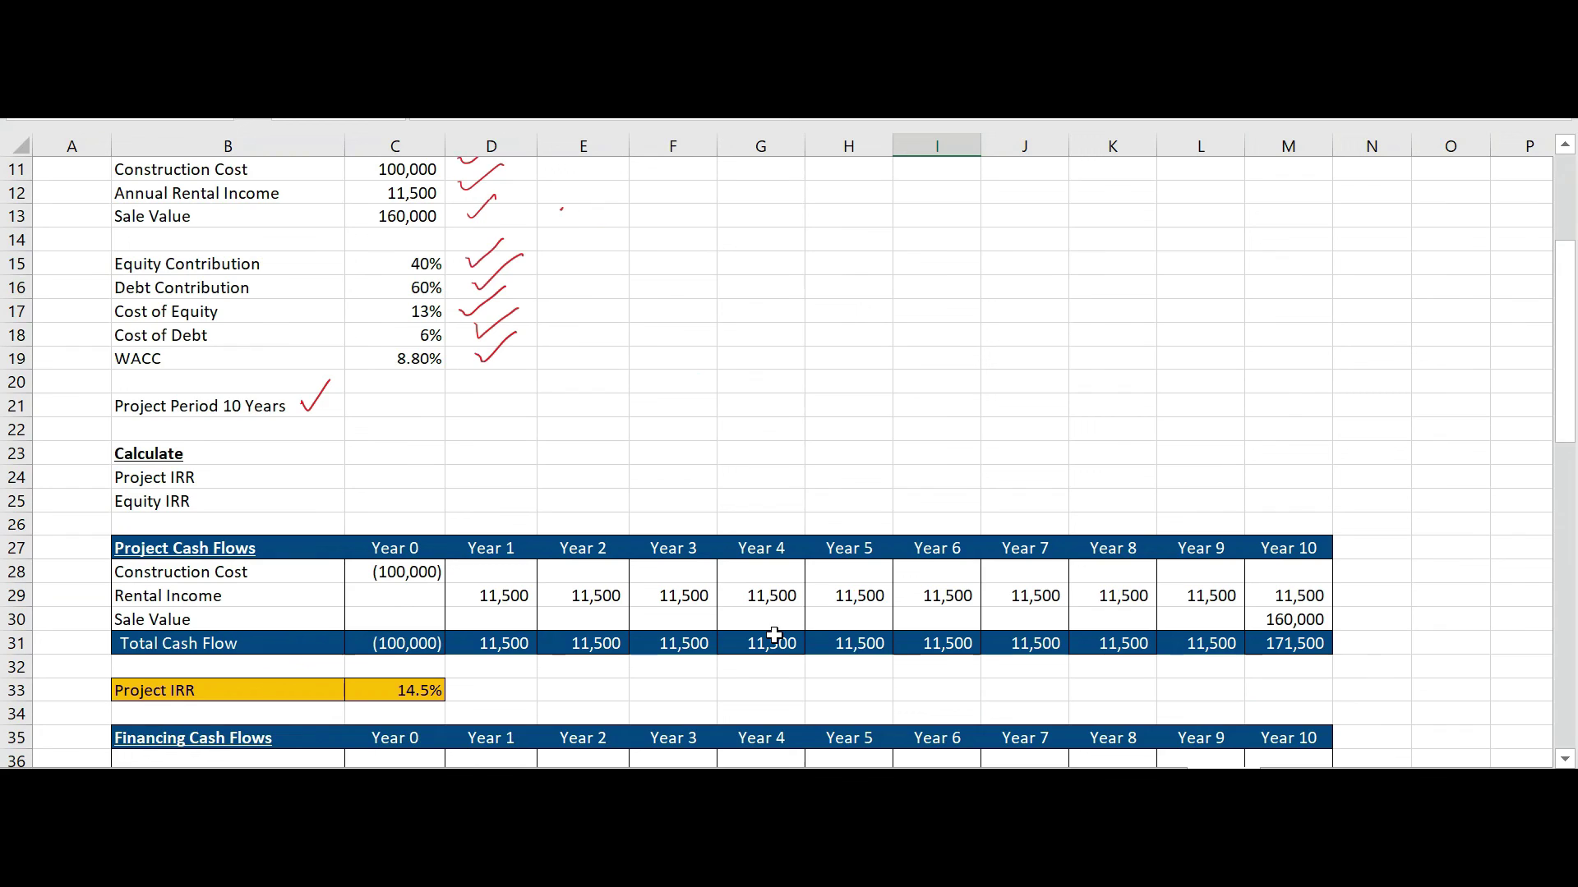
scroll(774, 635, "down", 2)
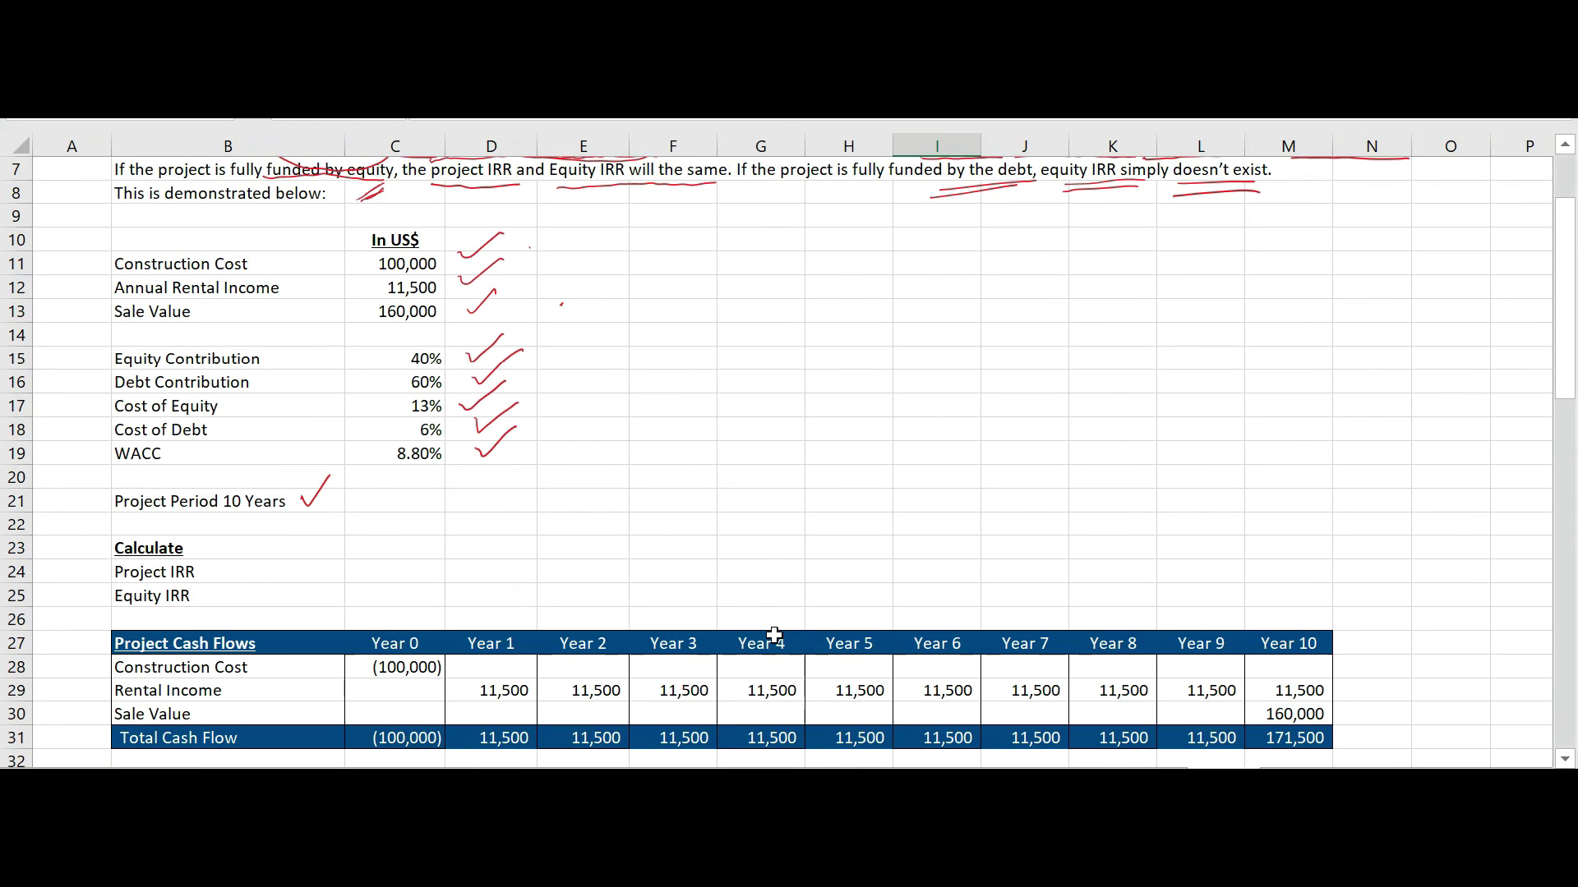
scroll(774, 635, "down", 4)
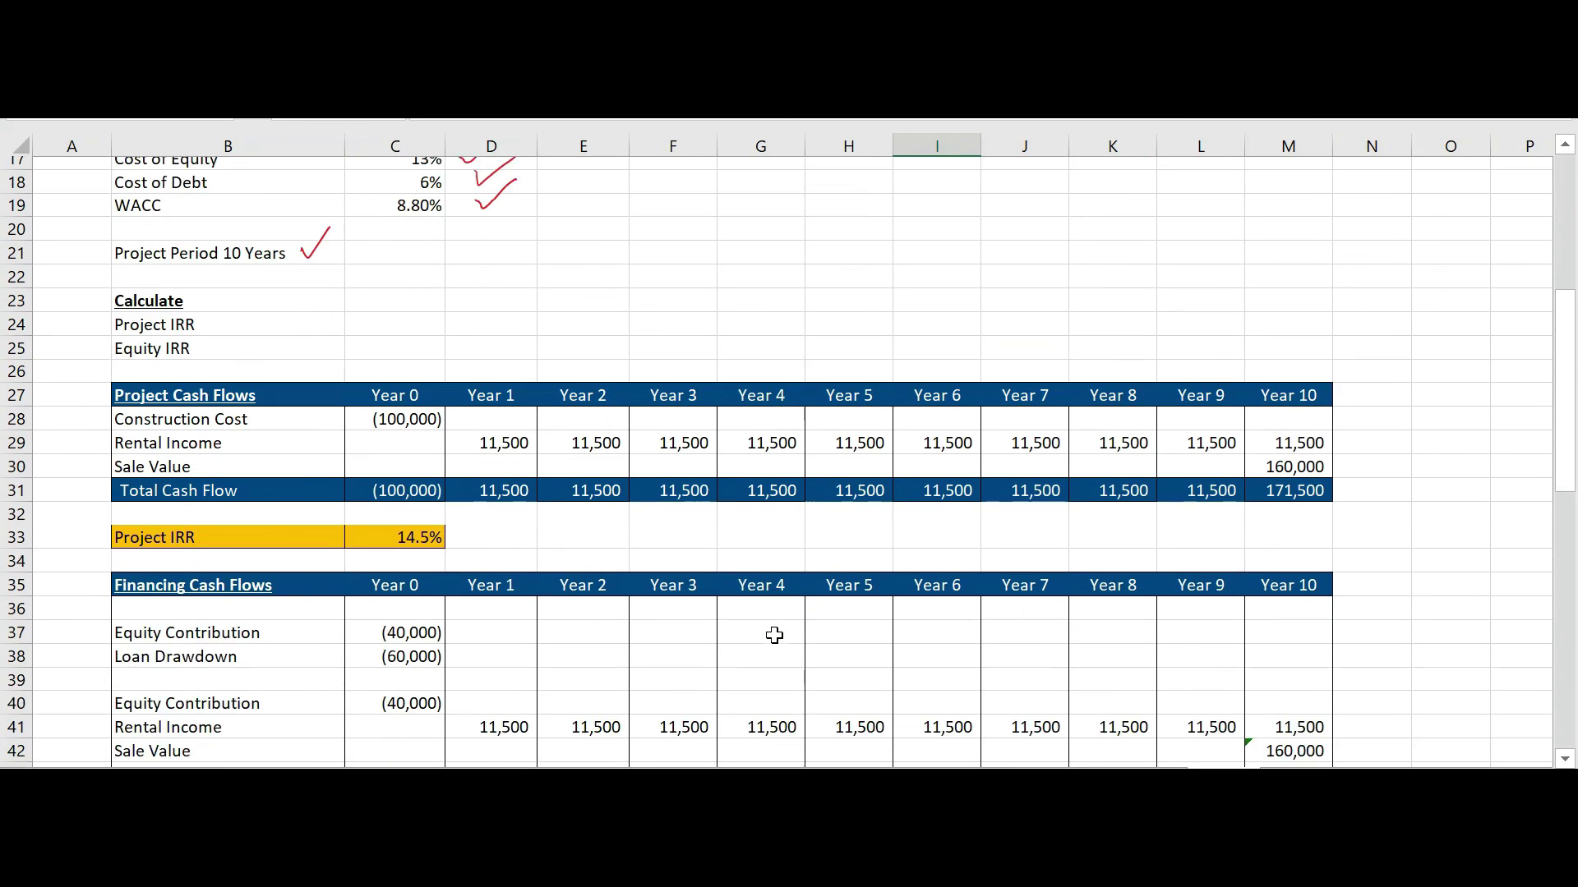
scroll(774, 636, "down", 2)
scroll(774, 635, "up", 2)
scroll(774, 635, "down", 2)
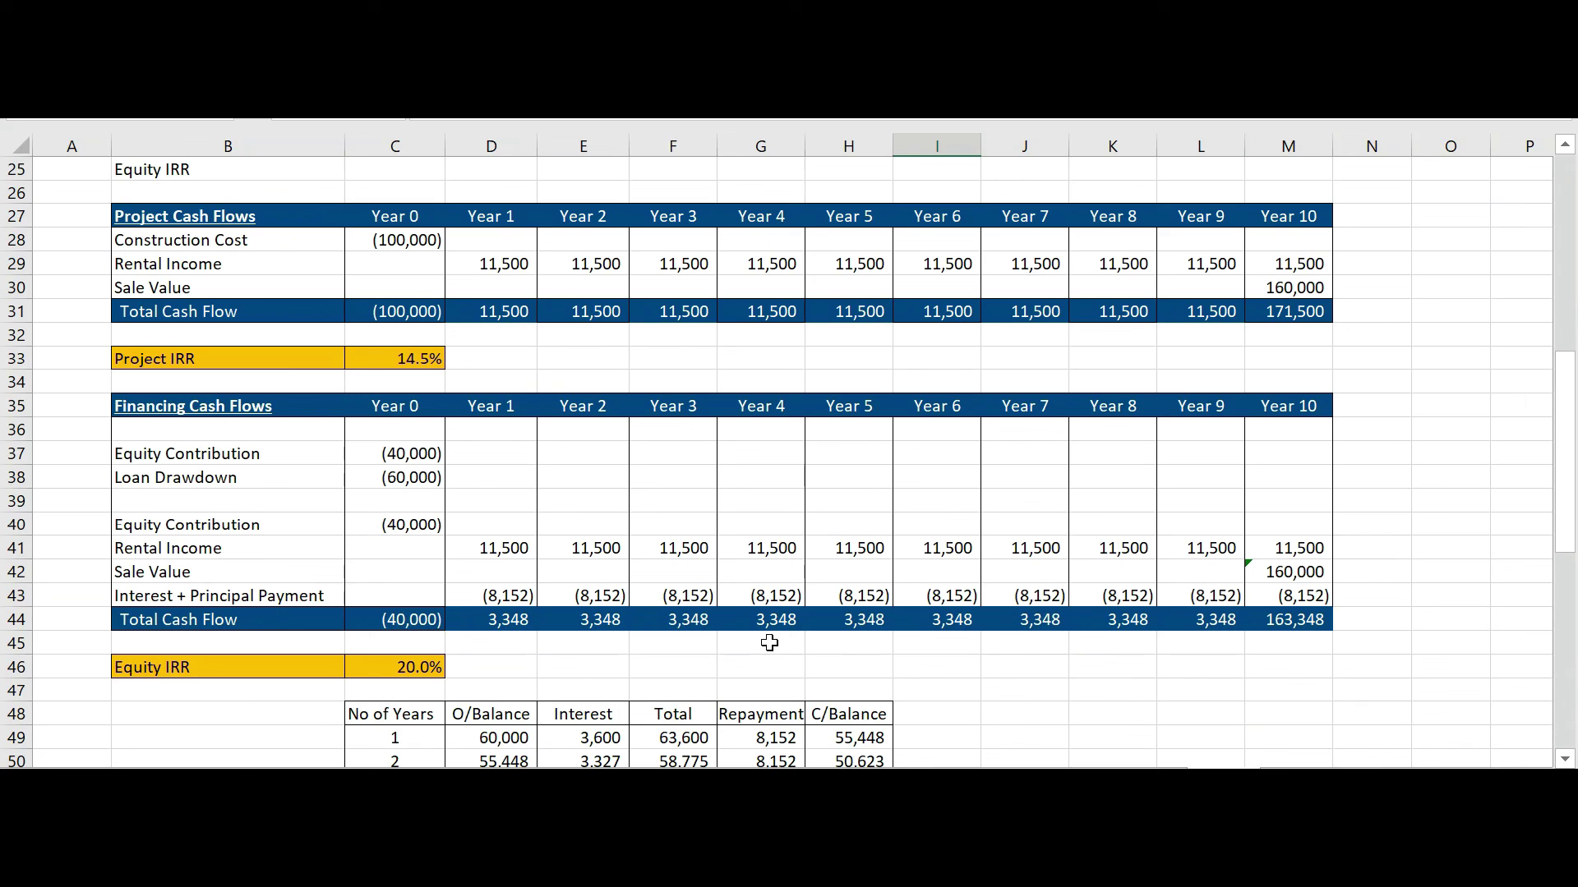